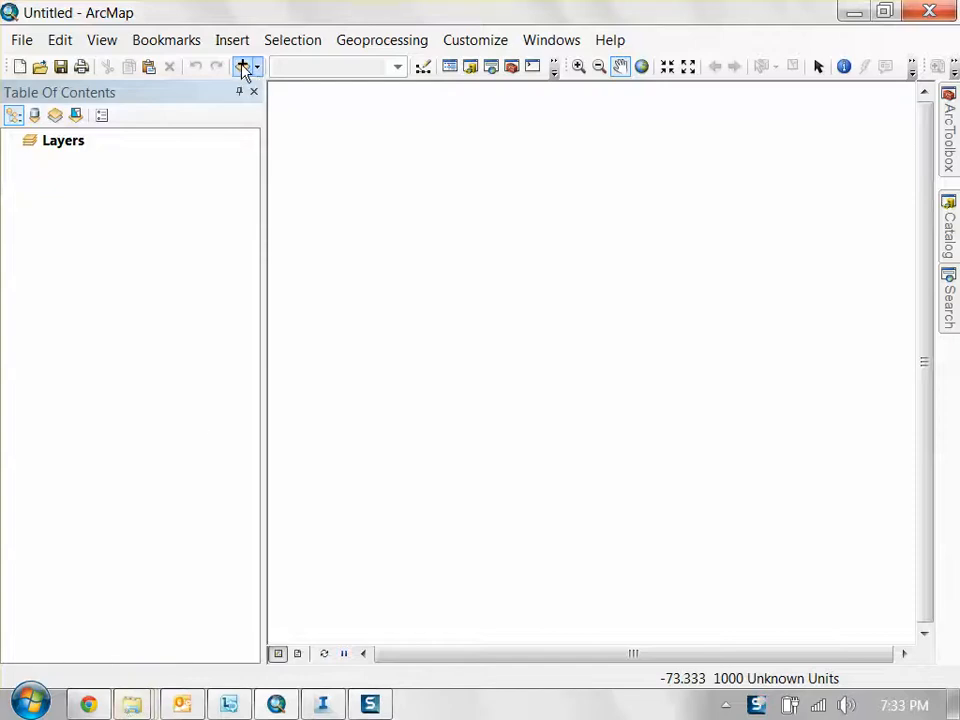
Step: Add the raster imgn44w111_13.img from the n44w111 folder inside State_Wyoming to the map
click(241, 64)
click(436, 202)
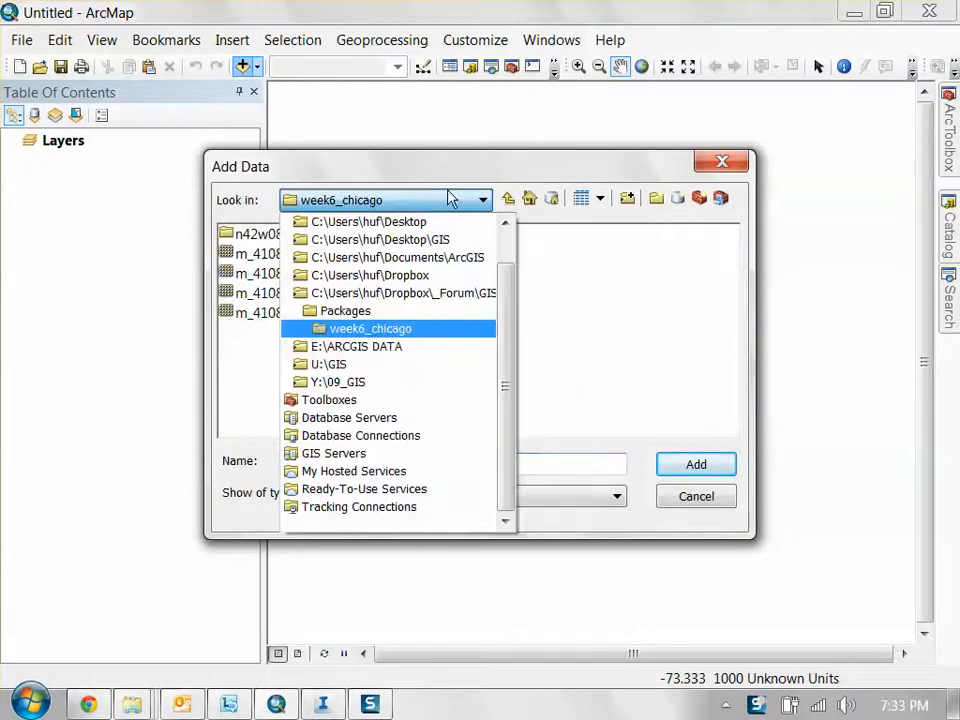
drag(503, 279, 510, 248)
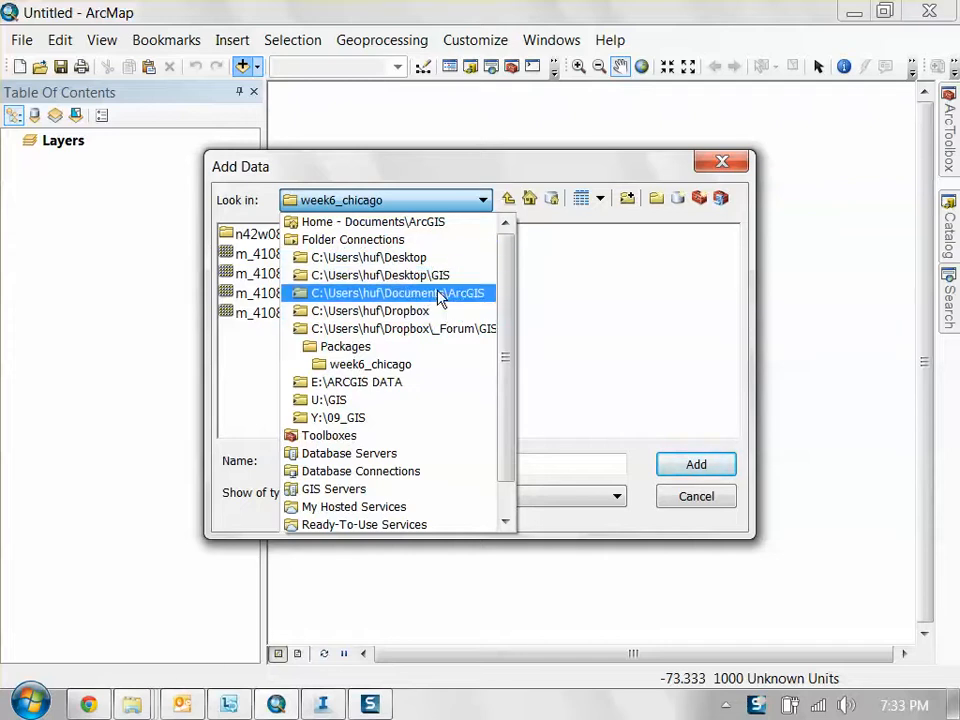
click(440, 294)
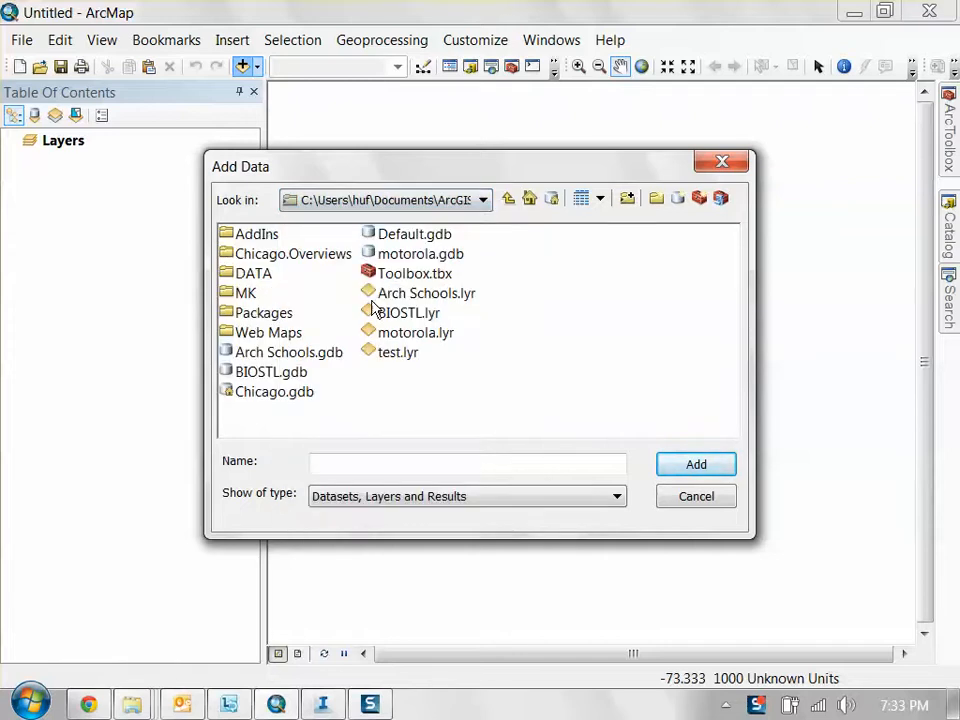
double_click(253, 276)
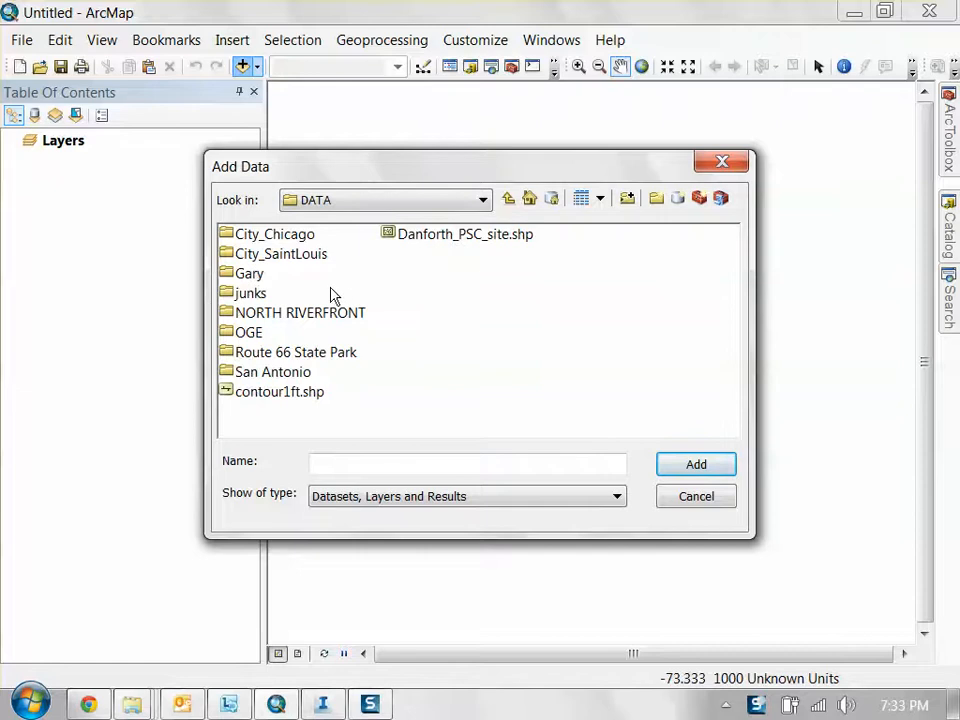
click(368, 203)
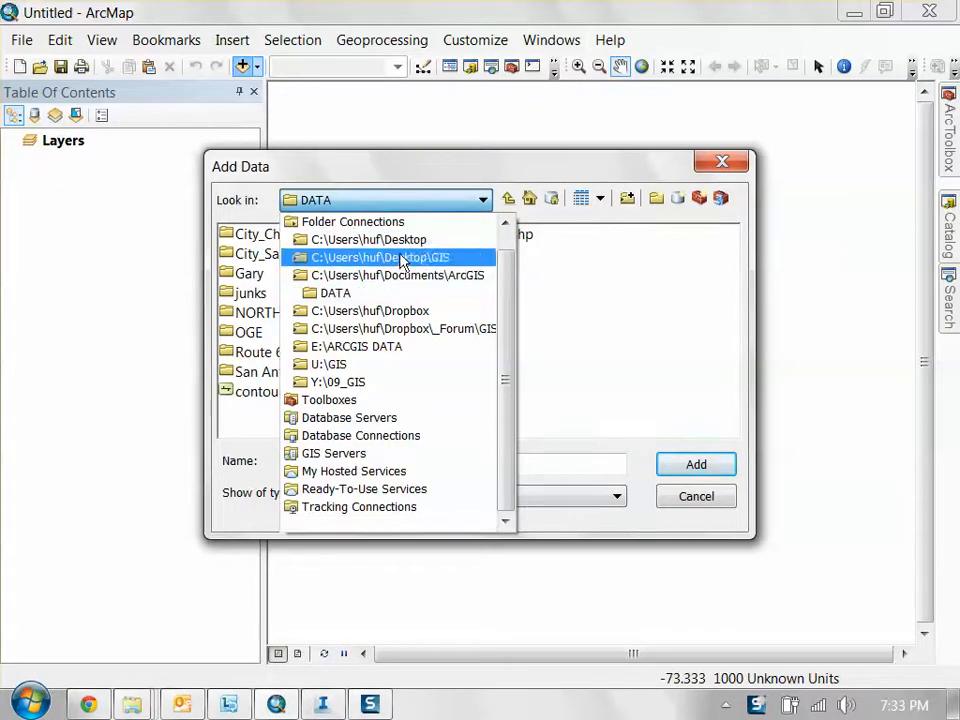
click(413, 330)
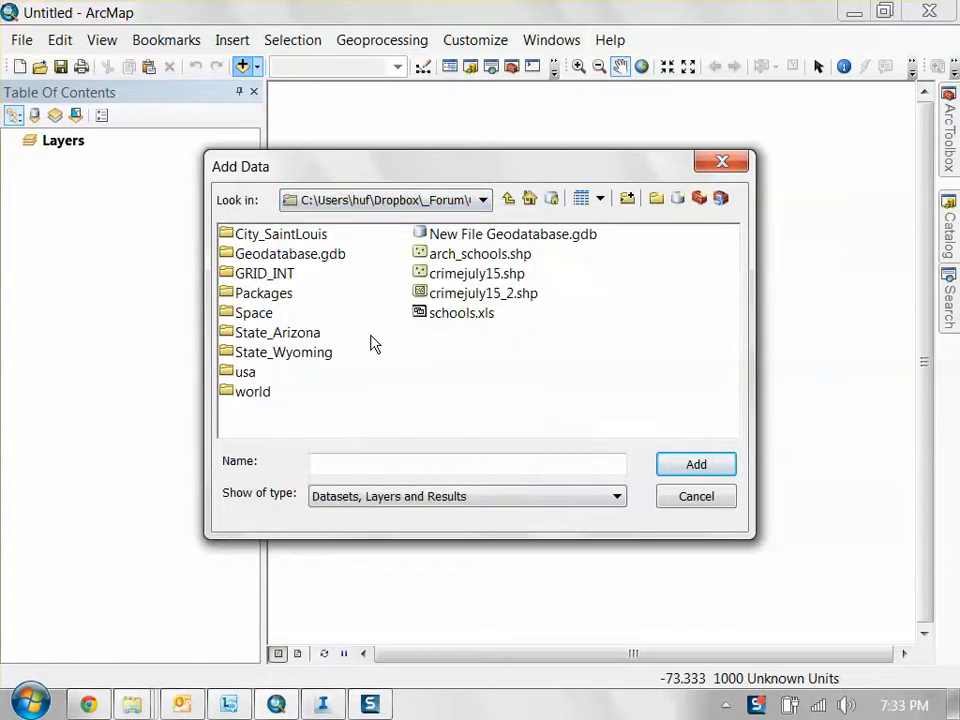
double_click(283, 353)
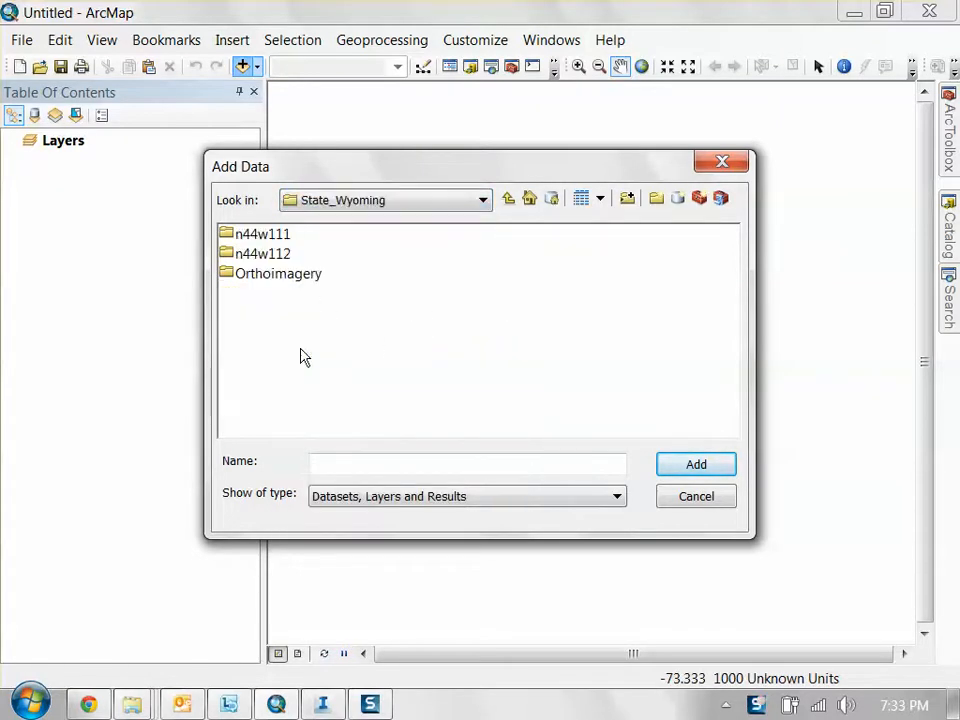
double_click(262, 234)
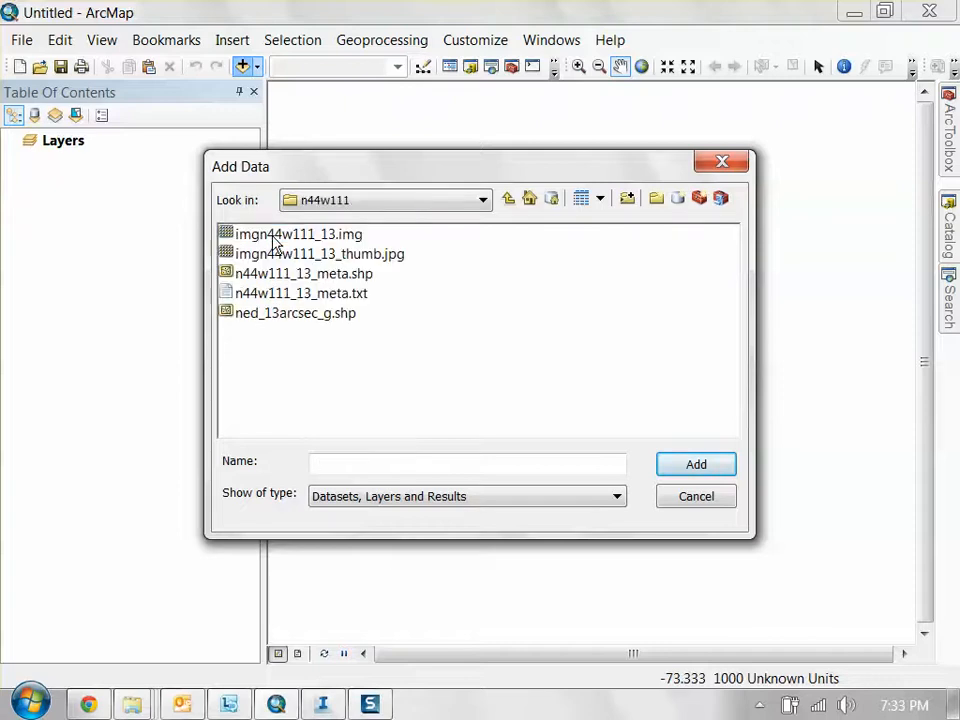
click(334, 236)
click(694, 465)
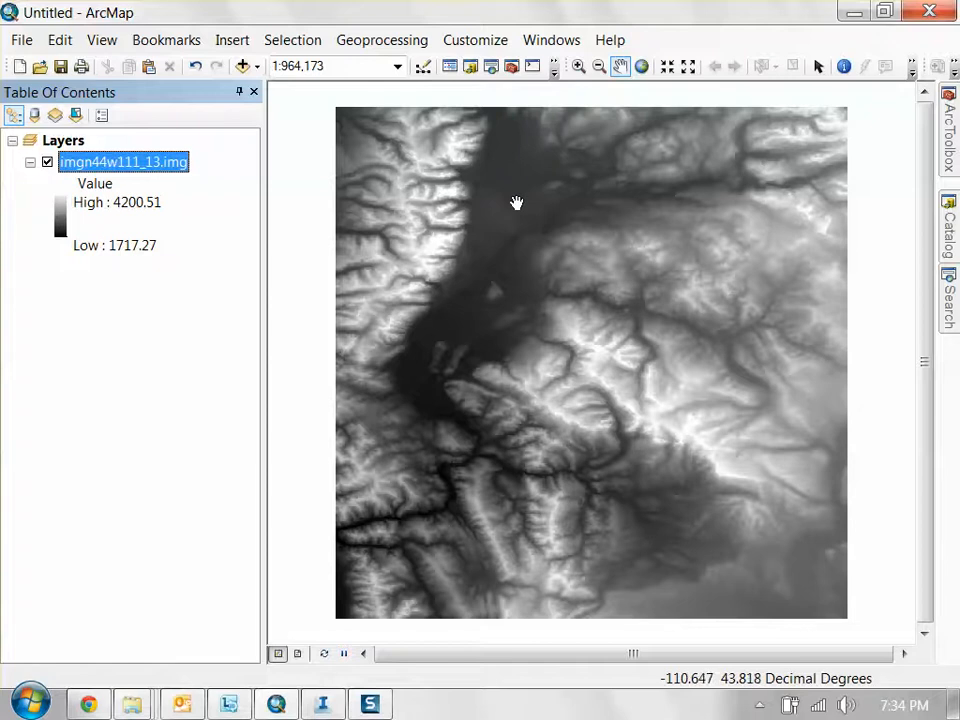
Step: Search for wyoming and set the data frame's coordinate system to NAD 1983 StatePlane Wyoming West FIPS 4904 (US Feet)
double_click(58, 142)
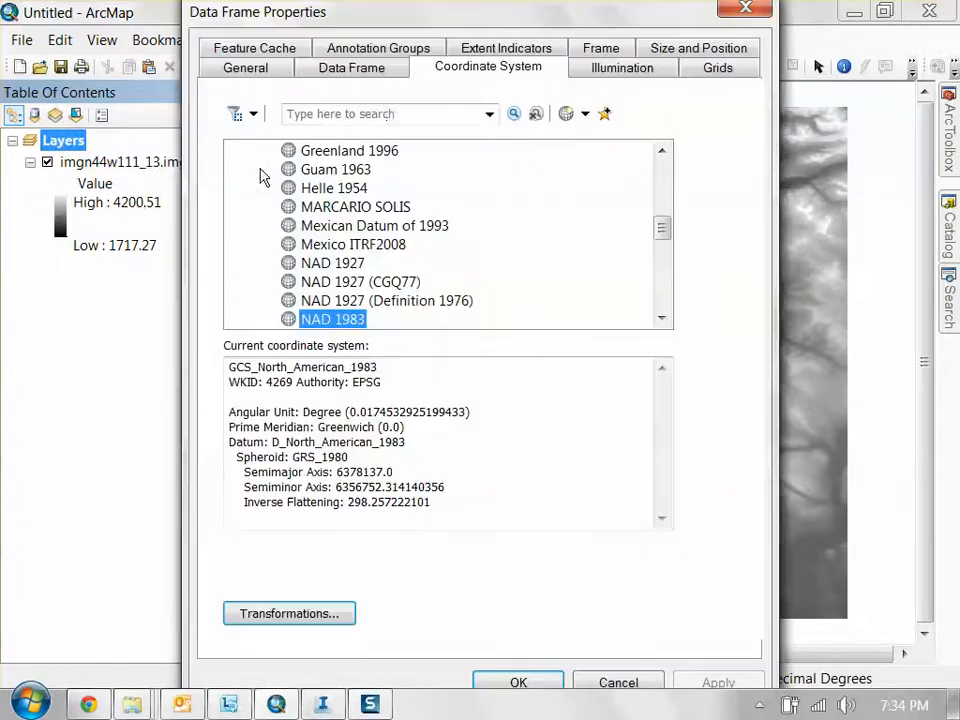
click(389, 110)
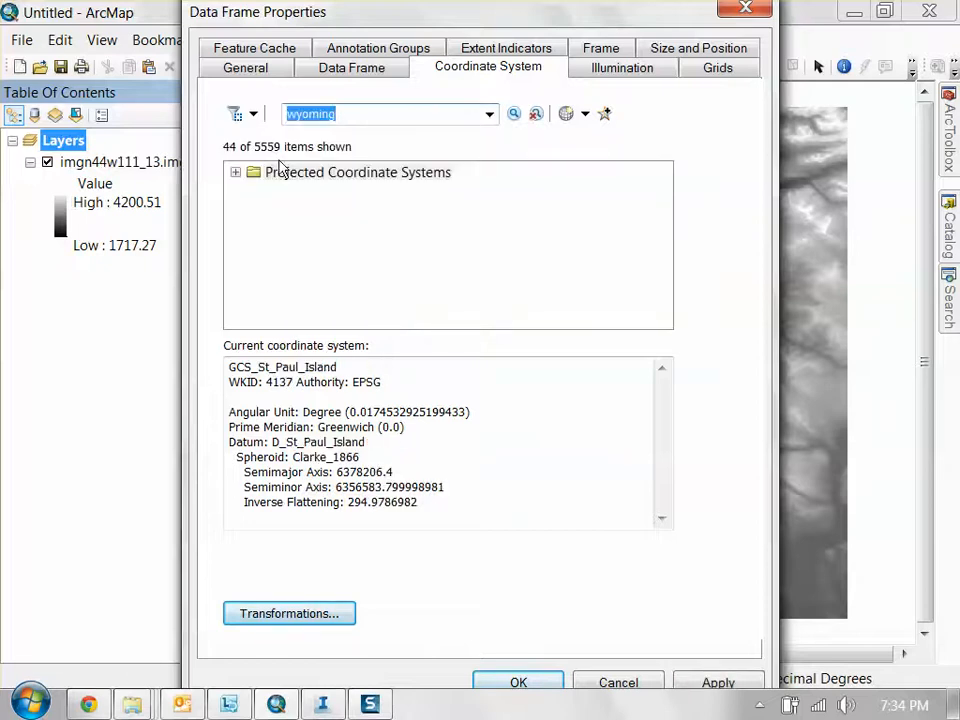
click(240, 171)
click(235, 172)
click(253, 190)
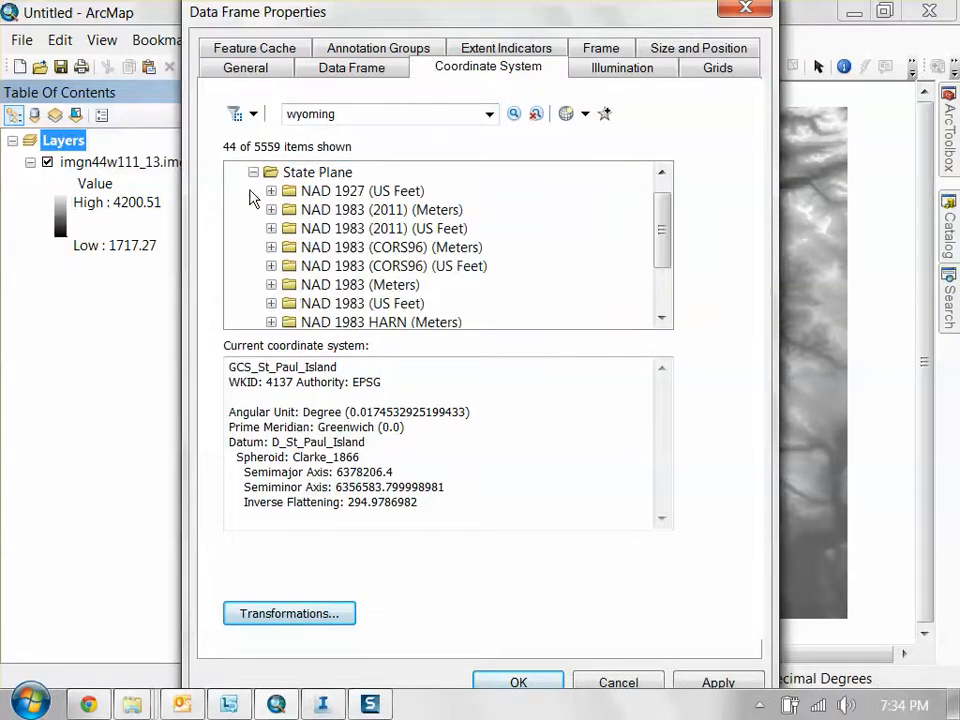
double_click(296, 300)
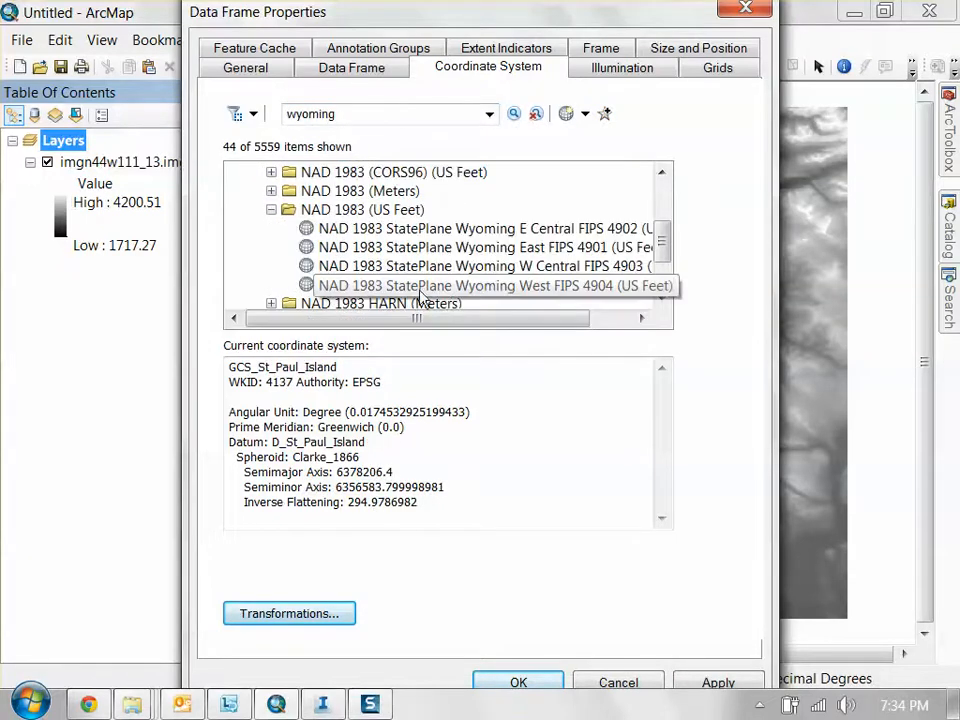
double_click(505, 285)
click(505, 652)
click(718, 681)
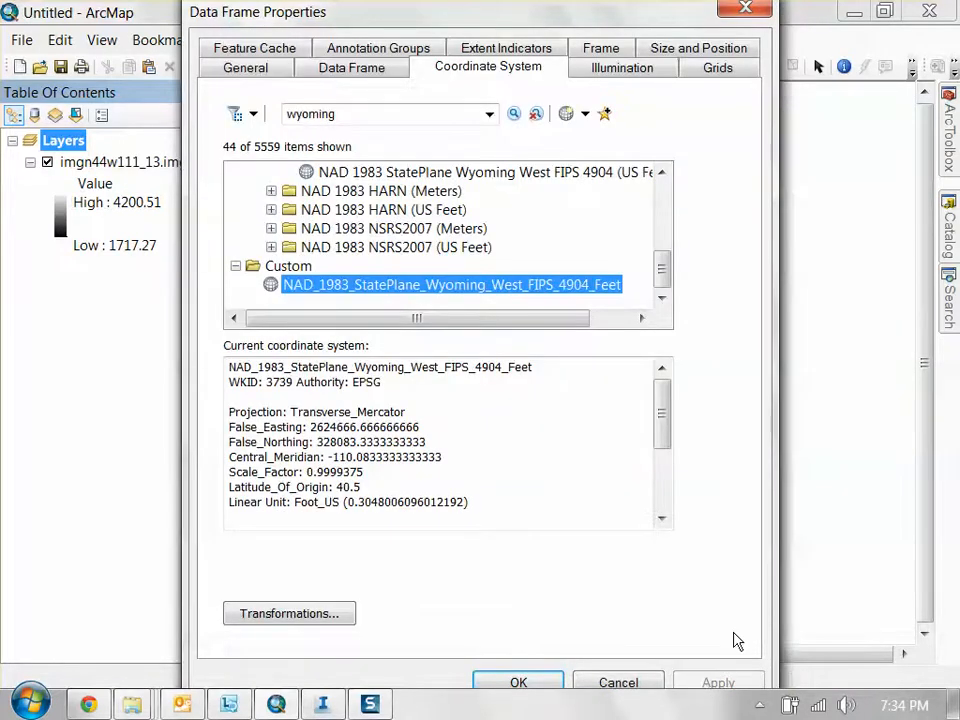
click(520, 682)
Step: Collapse the elevation raster's legend and inspect its northwest mountain range at 1:250,000 scale
scroll(508, 361, down, 2)
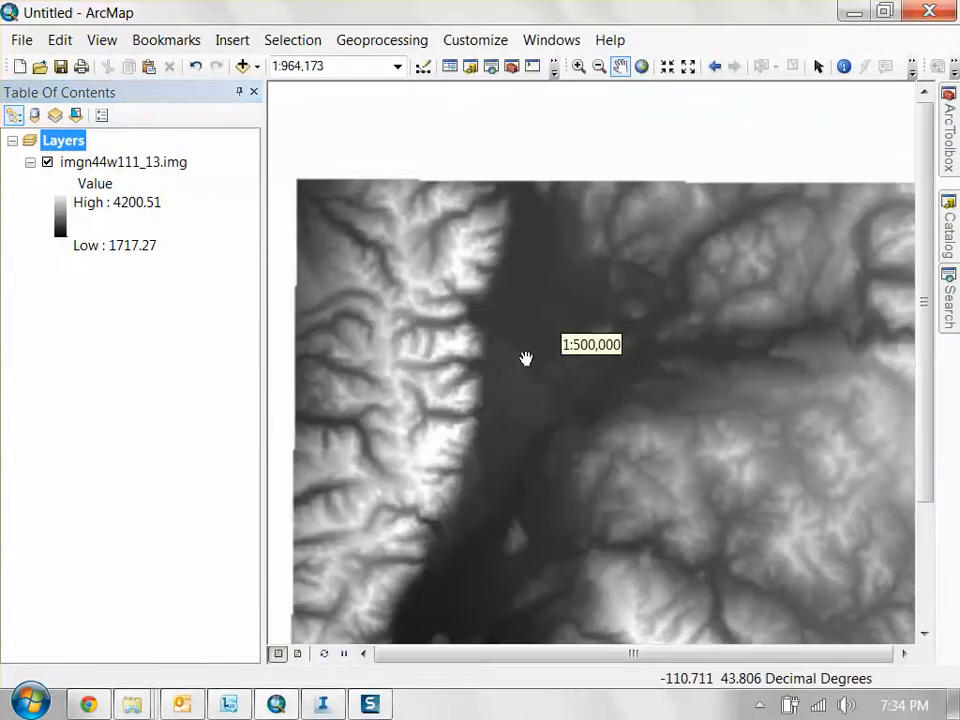
drag(434, 244, 506, 274)
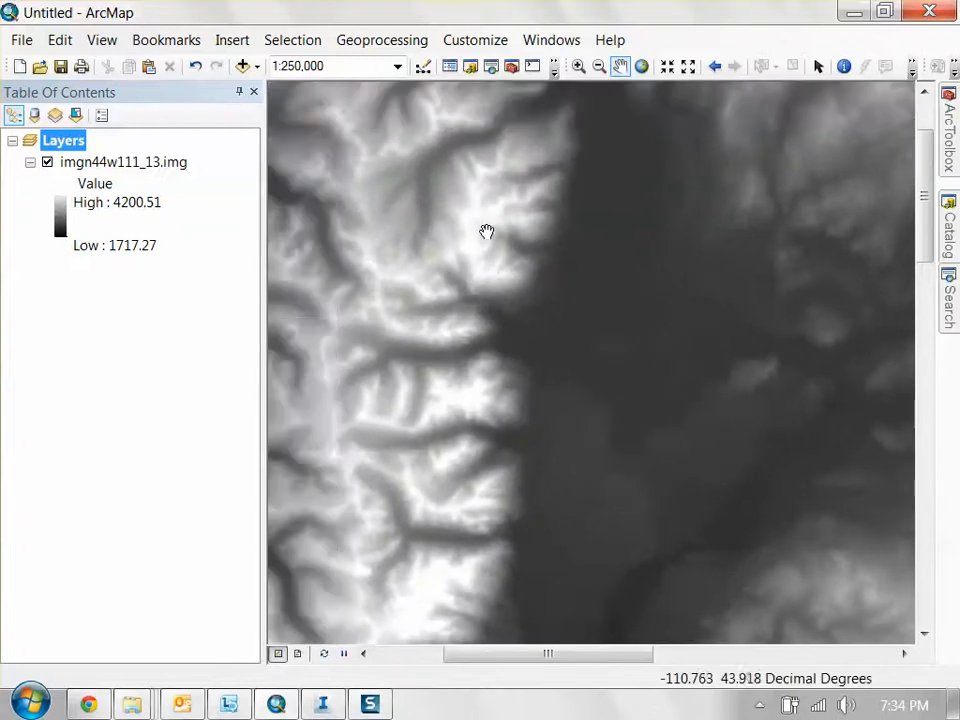
click(31, 163)
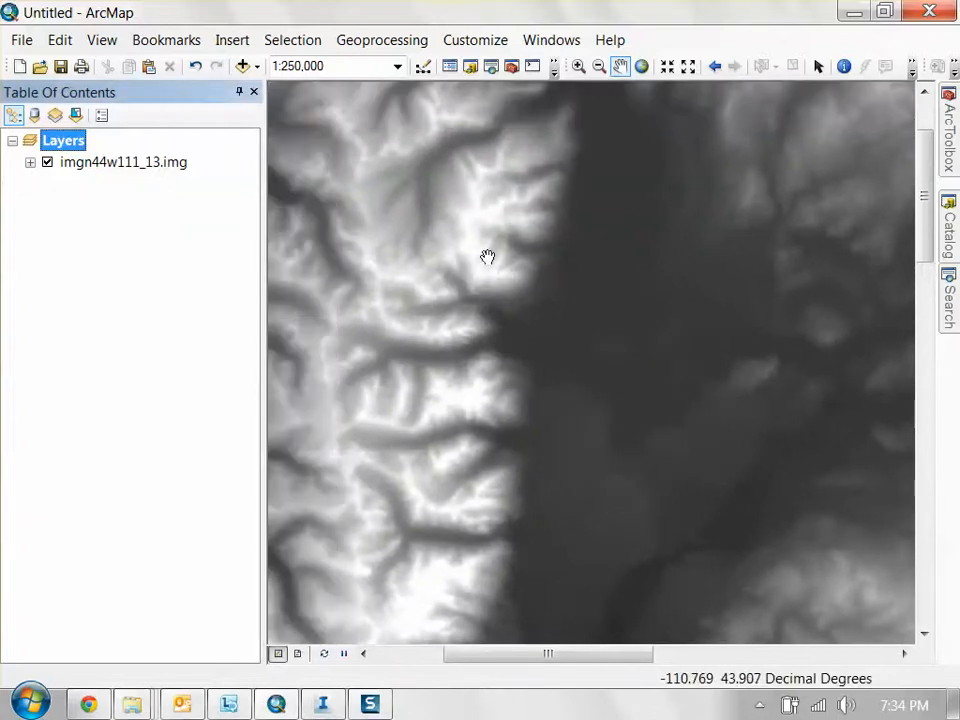
drag(441, 405, 491, 465)
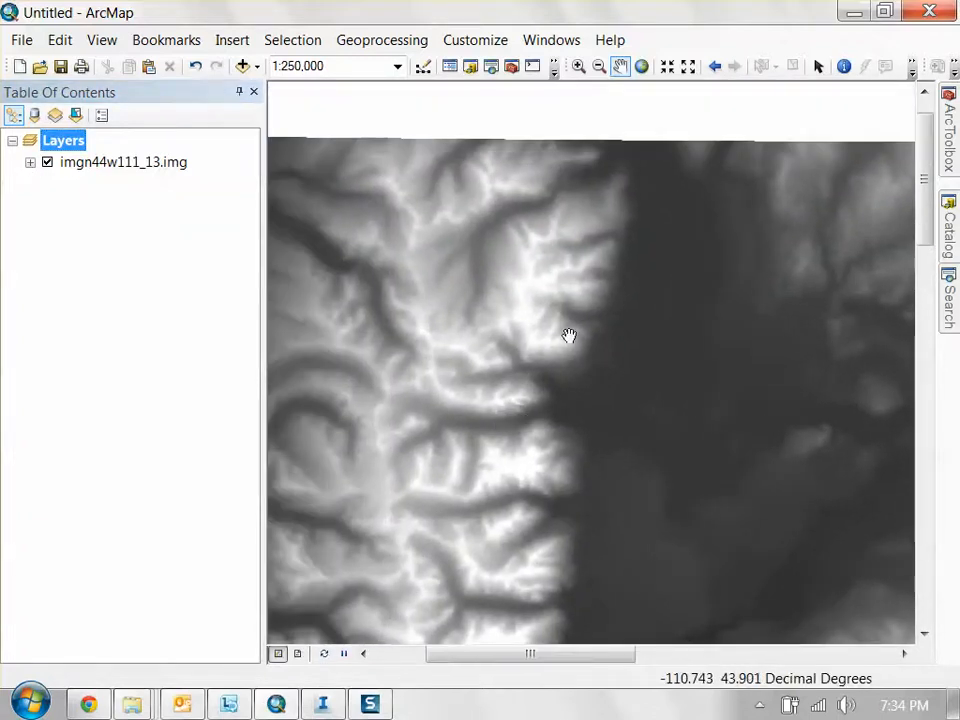
drag(533, 332, 569, 299)
drag(511, 310, 561, 317)
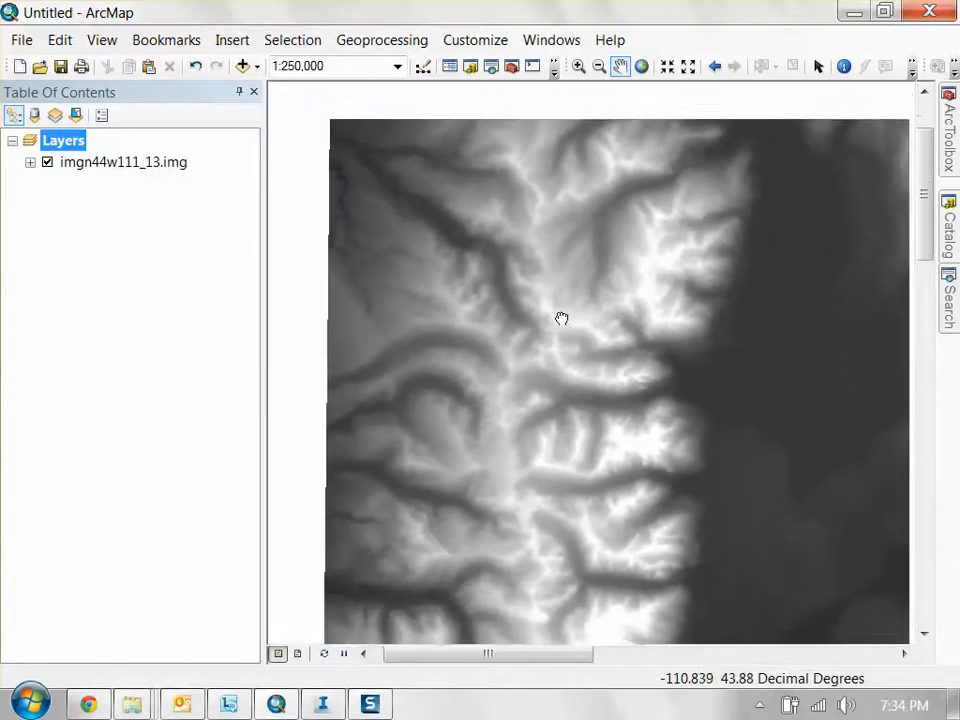
Step: Switch to Chrome, close the image search page, and open the TNM Download viewer at viewer.nationalmap.gov/basic/
click(89, 704)
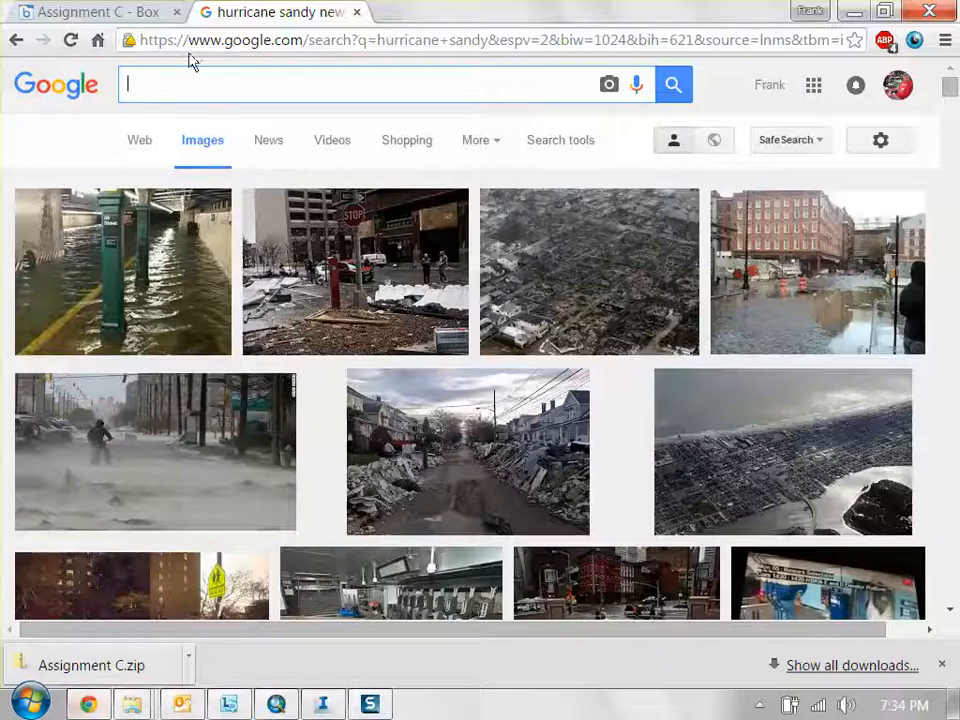
click(355, 18)
click(210, 14)
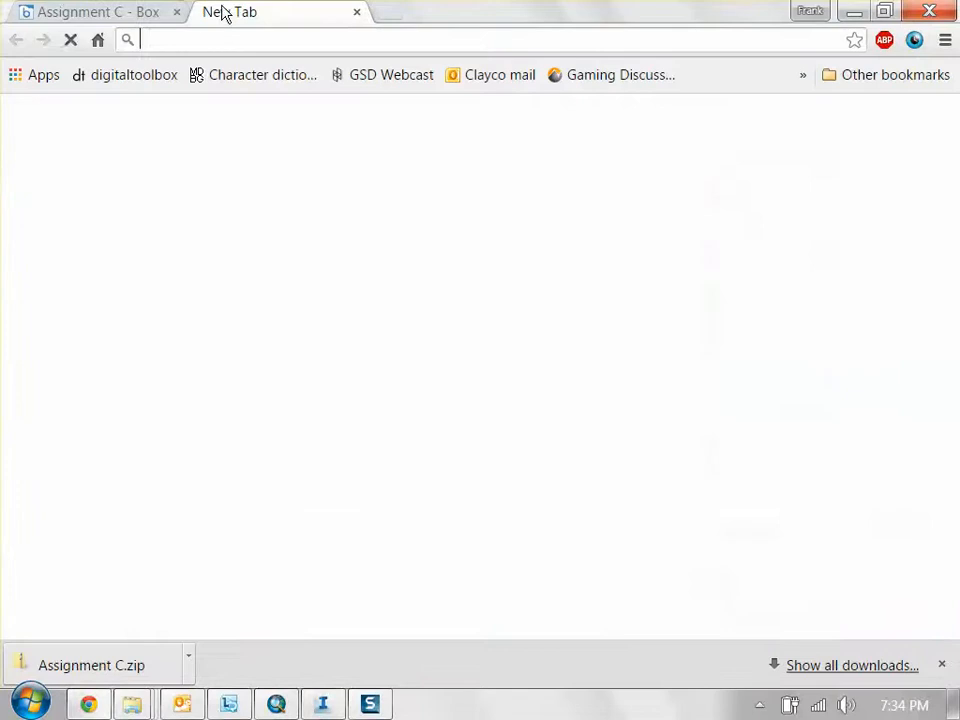
text(national)
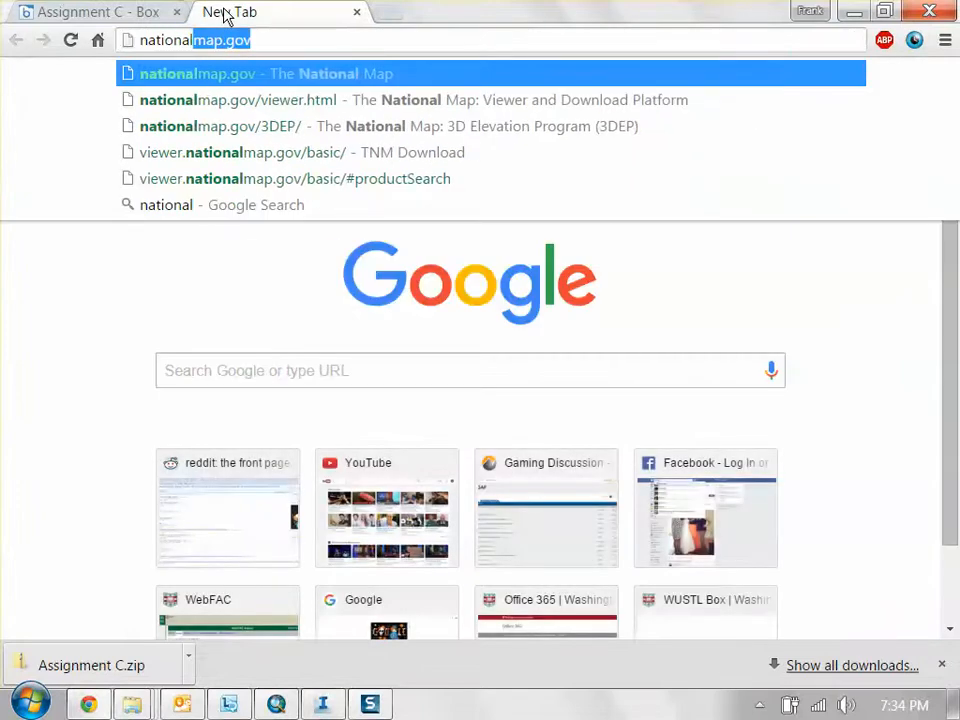
click(313, 152)
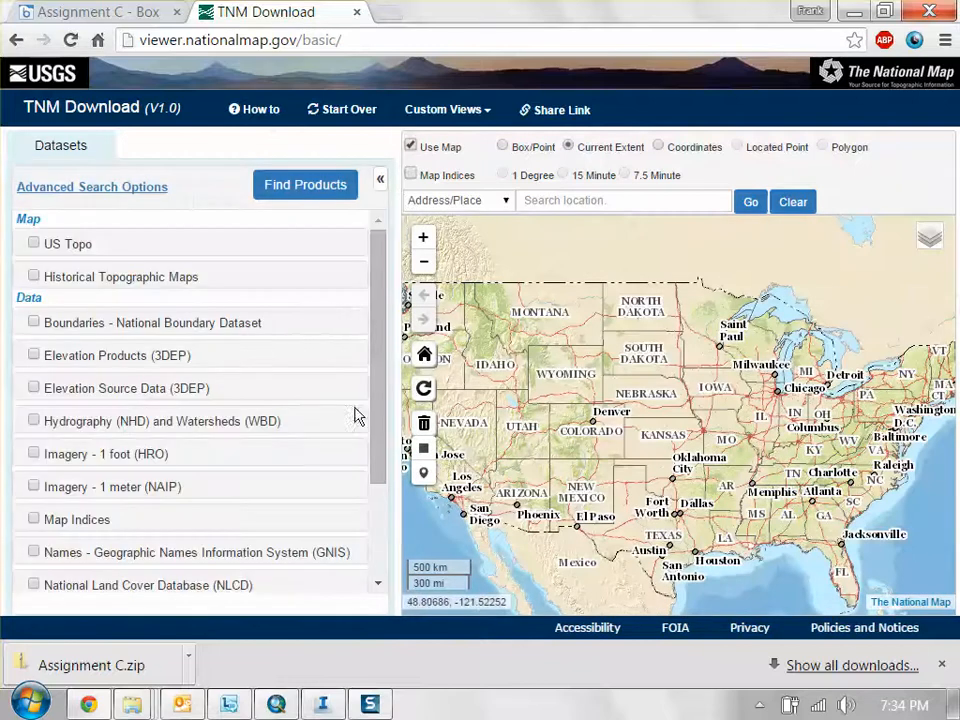
Step: Select the Imagery - 1 meter (NAIP) dataset and frame the map extent on the Snake River valley north of Grand Teton, Wyoming
scroll(220, 432, down, 1)
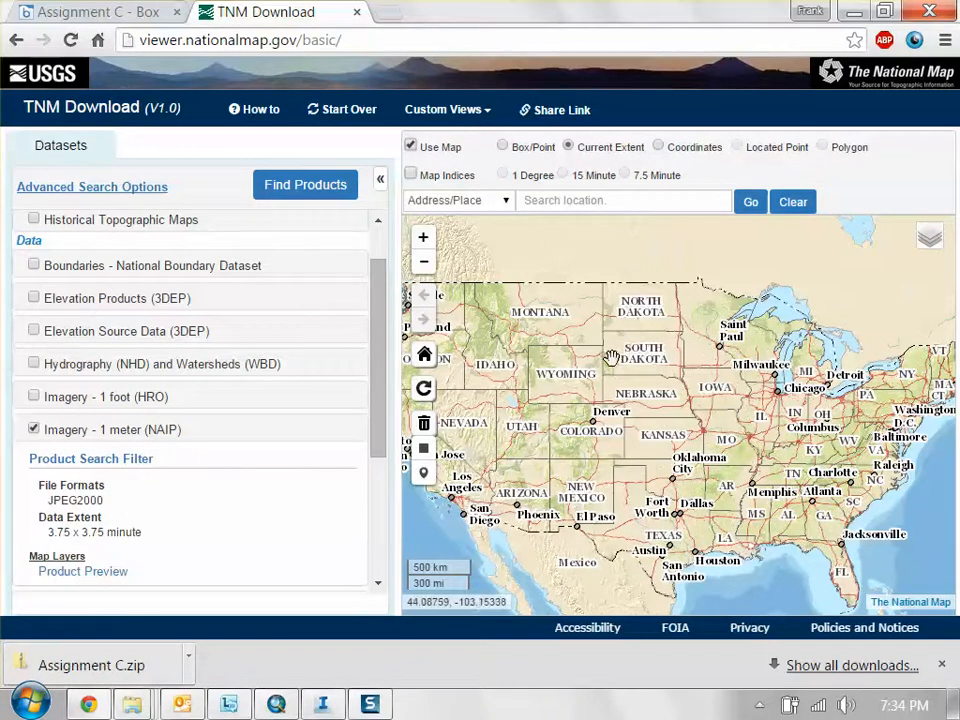
double_click(587, 376)
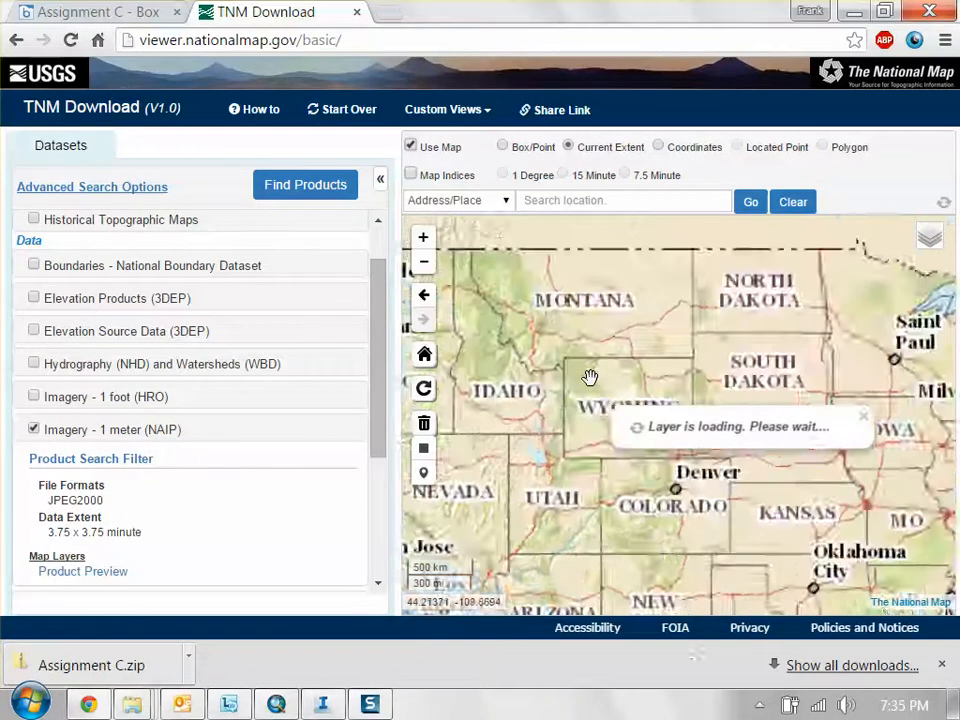
scroll(576, 378, up, 3)
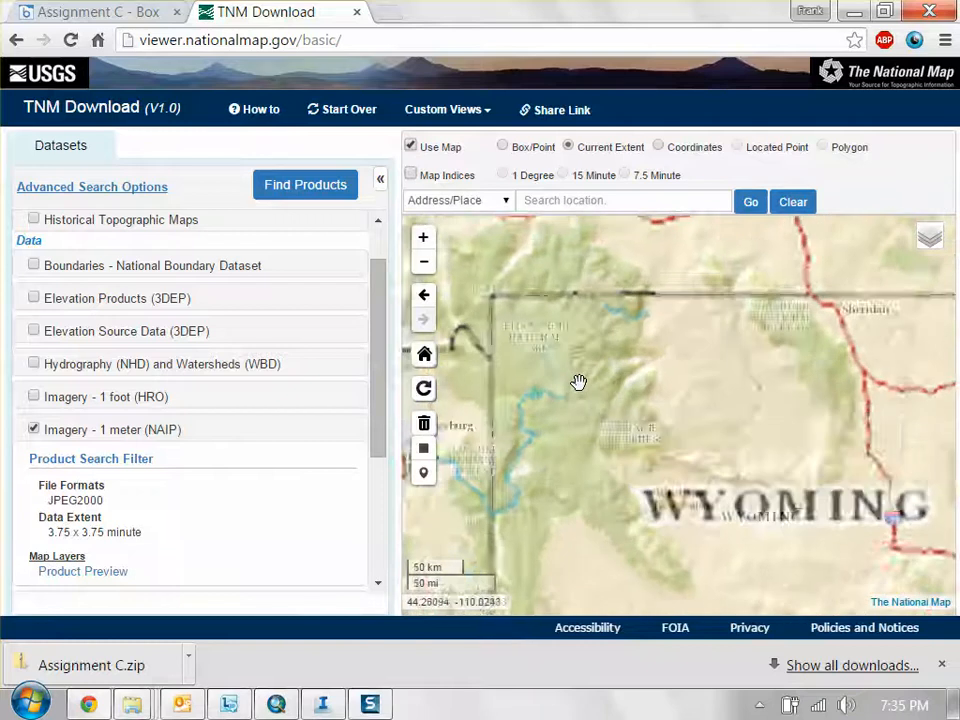
drag(549, 387, 676, 330)
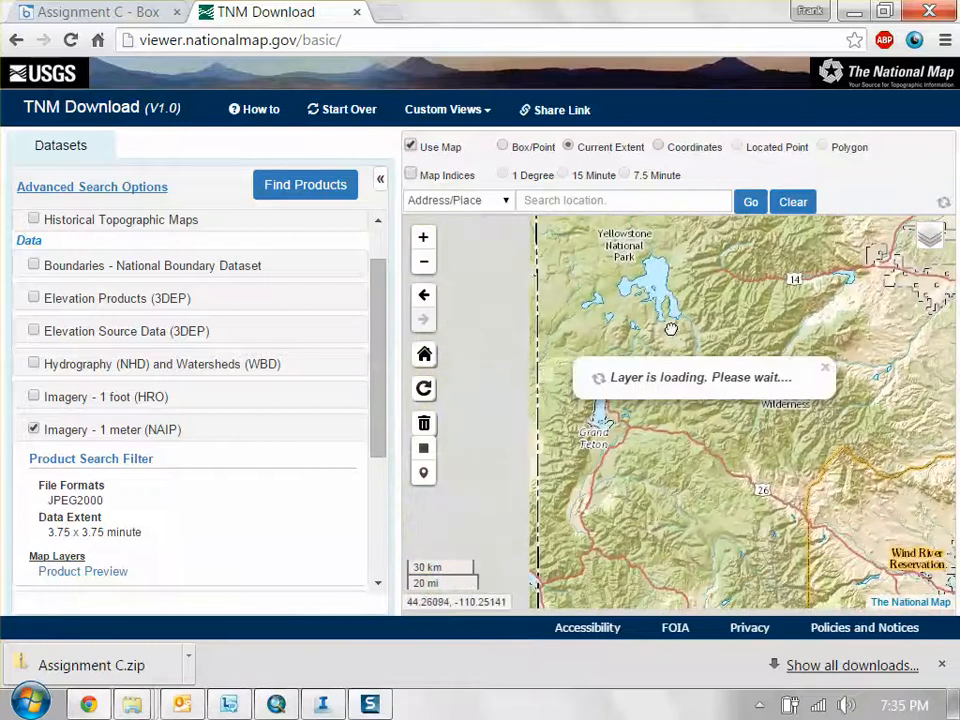
scroll(604, 430, up, 1)
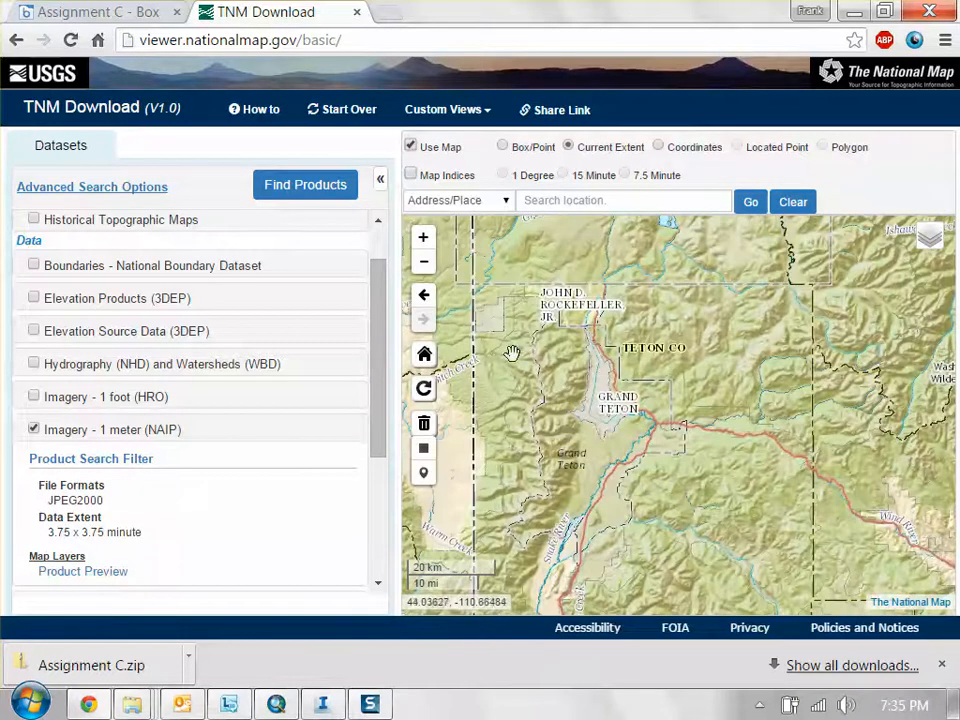
scroll(692, 461, up, 1)
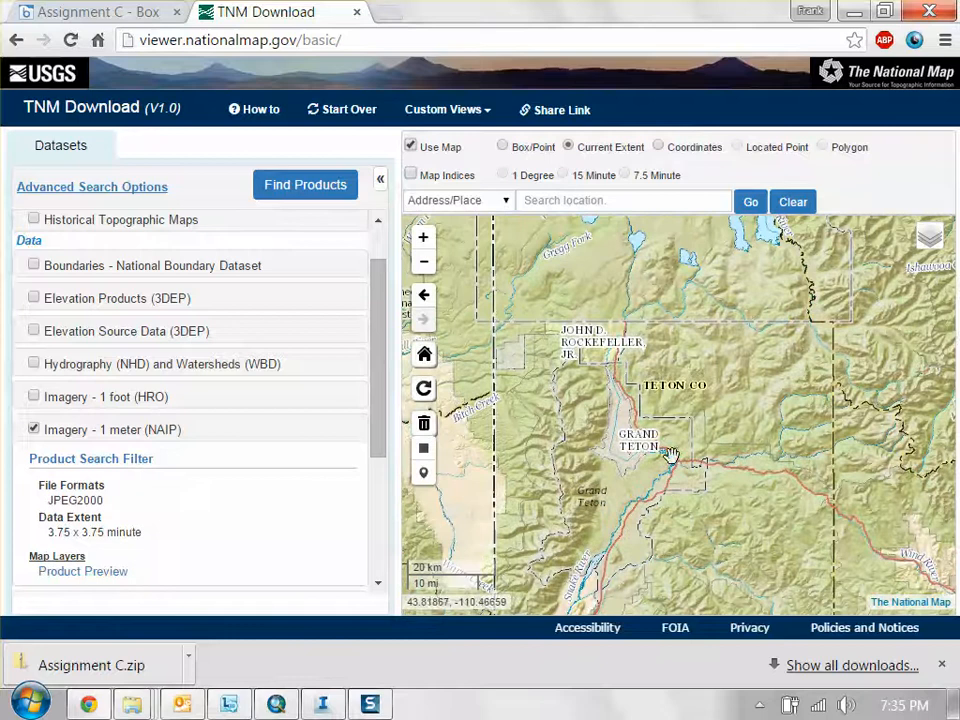
drag(529, 376, 616, 396)
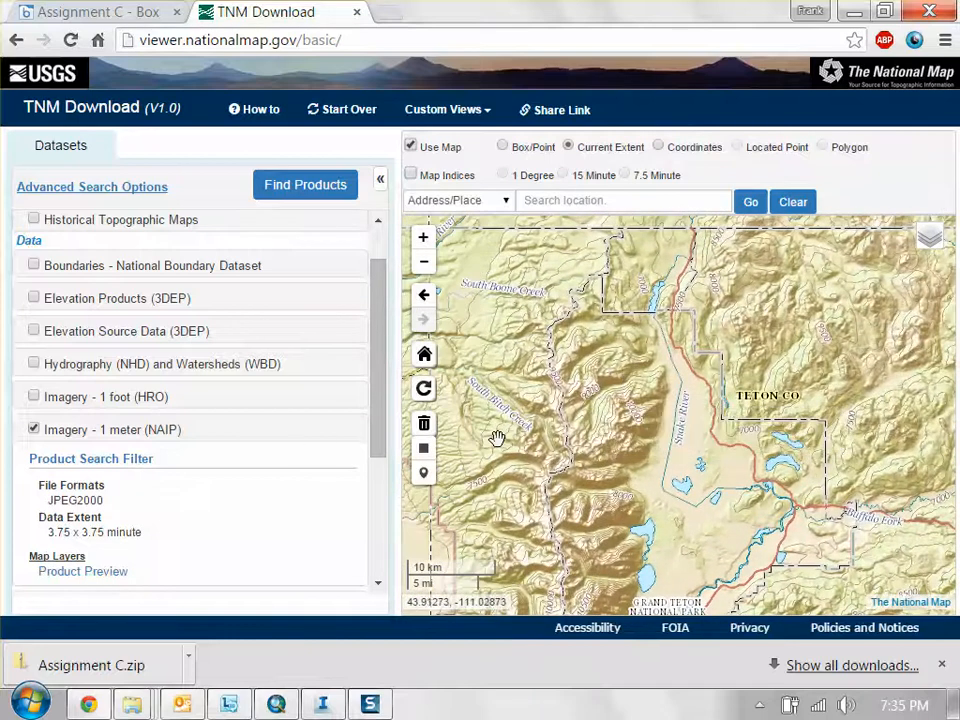
scroll(668, 397, up, 1)
drag(698, 343, 698, 283)
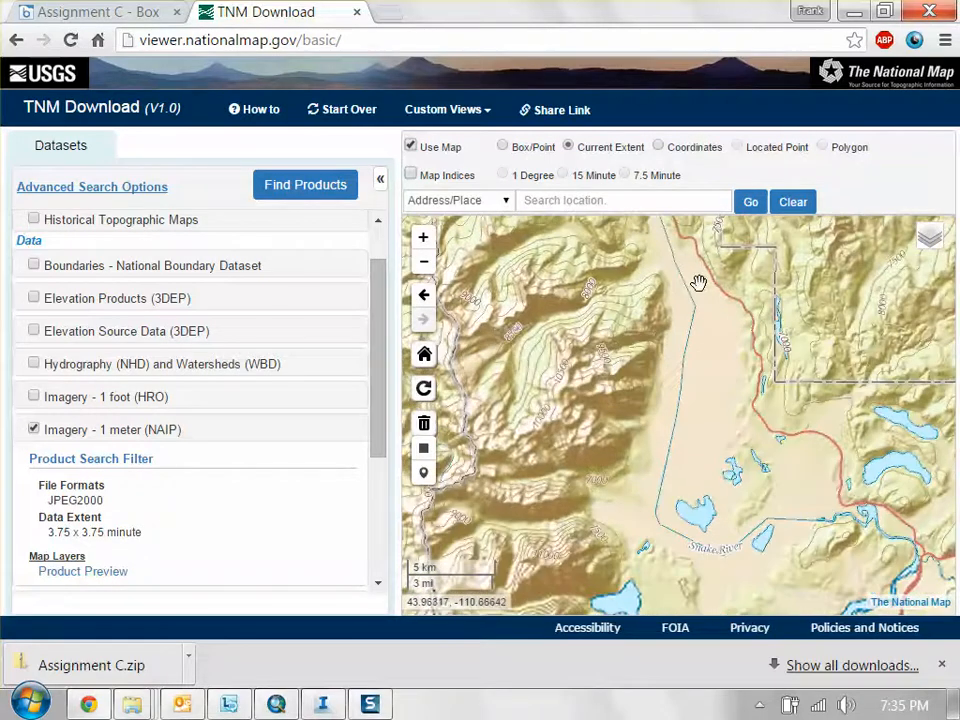
Step: Turn on the Imagery 1 meter preview layer and find the NAIP products available for the current map extent
click(86, 572)
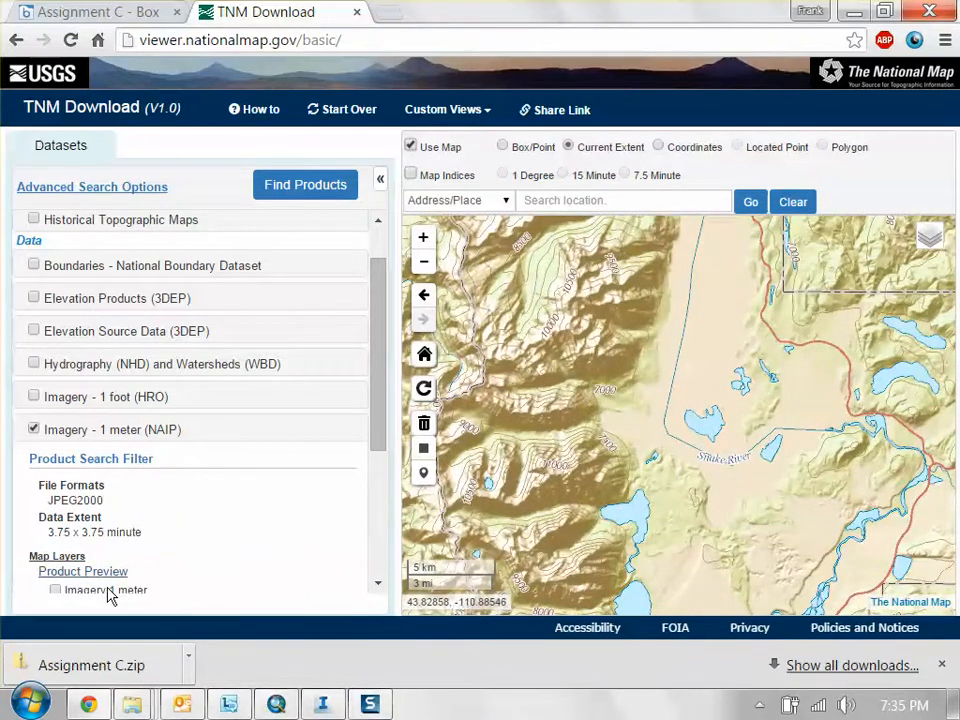
click(56, 590)
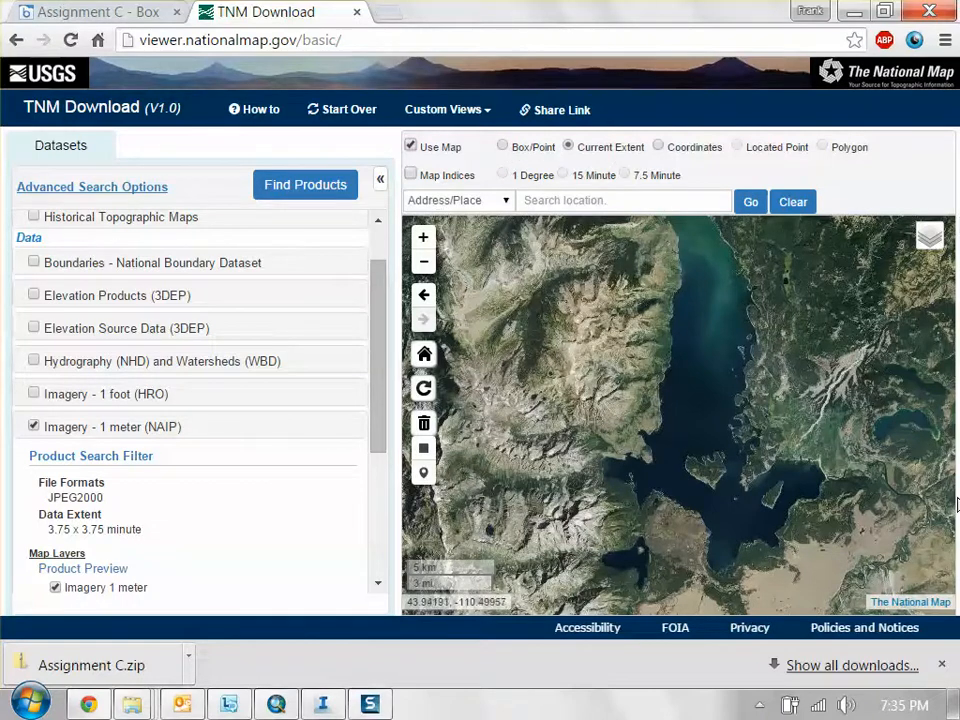
click(310, 185)
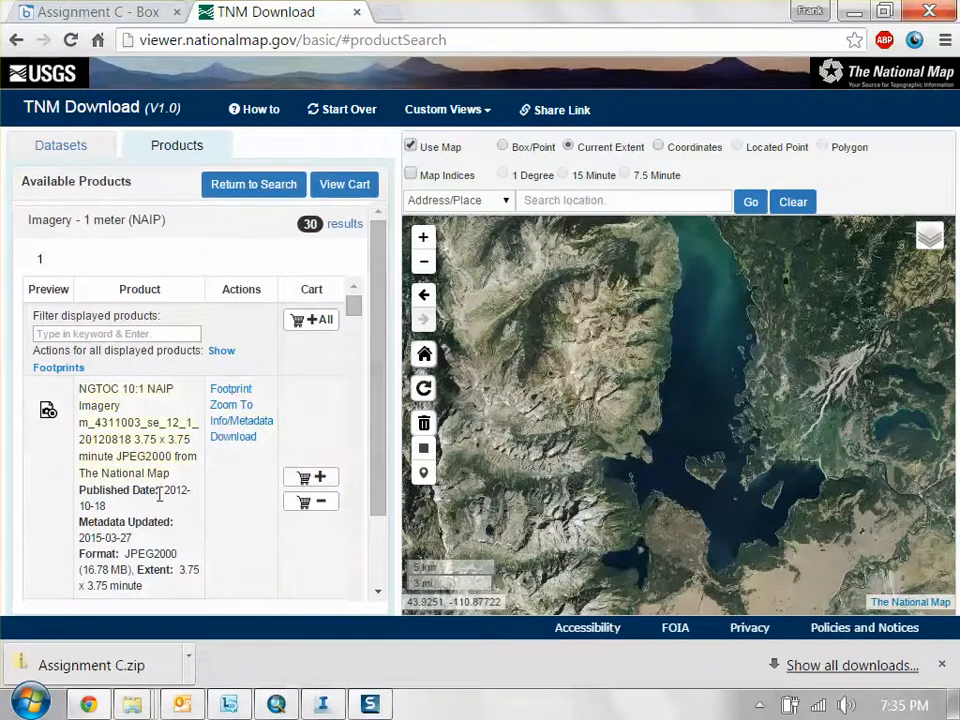
drag(377, 223, 375, 401)
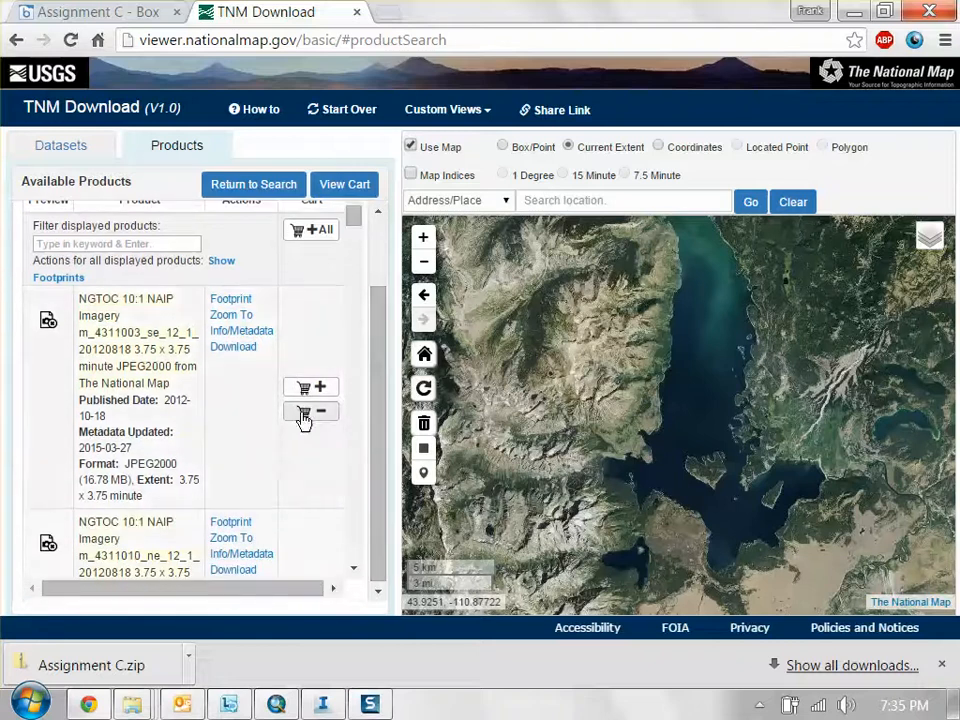
Step: Display the map footprint of NAIP product m_4311003_se_12_1_20120818 and add the tile to the download cart for review
scroll(298, 428, down, 5)
scroll(296, 418, up, 5)
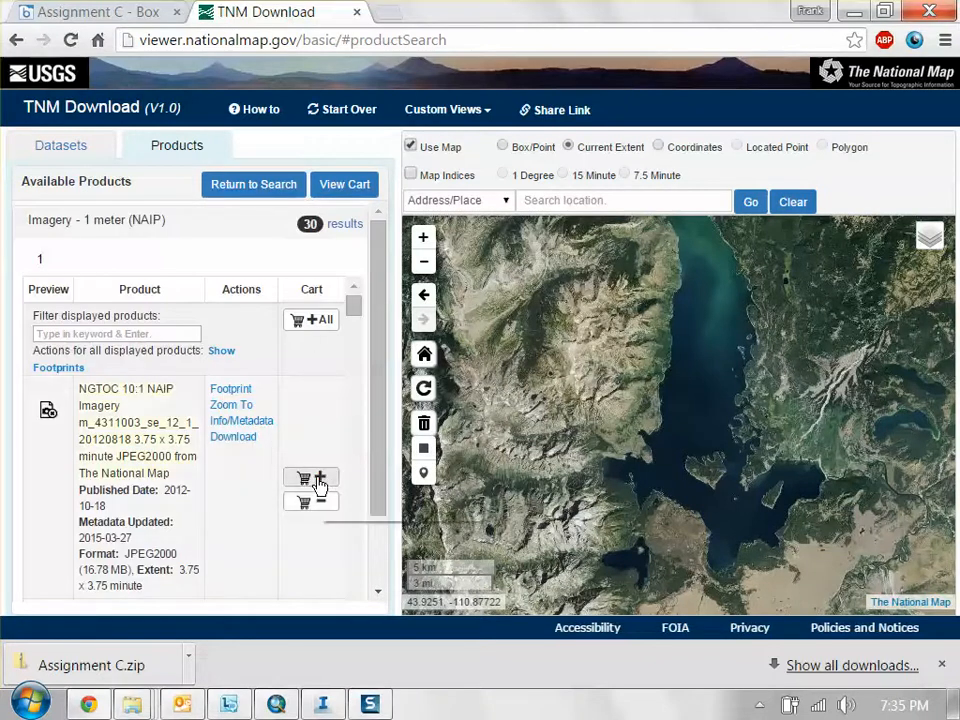
scroll(208, 489, down, 1)
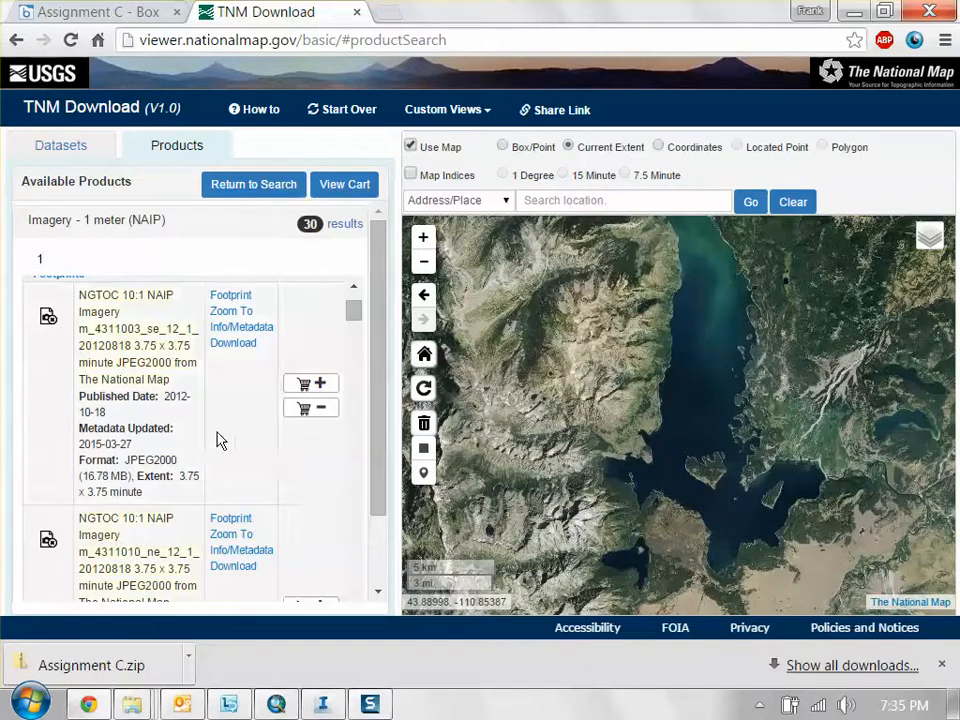
click(242, 298)
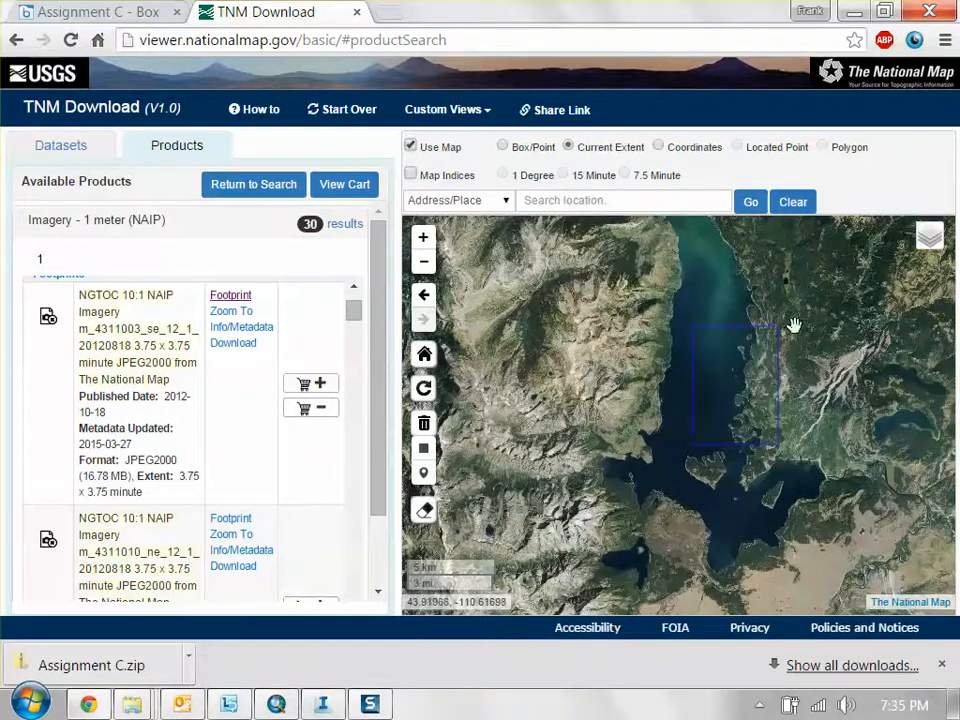
click(310, 386)
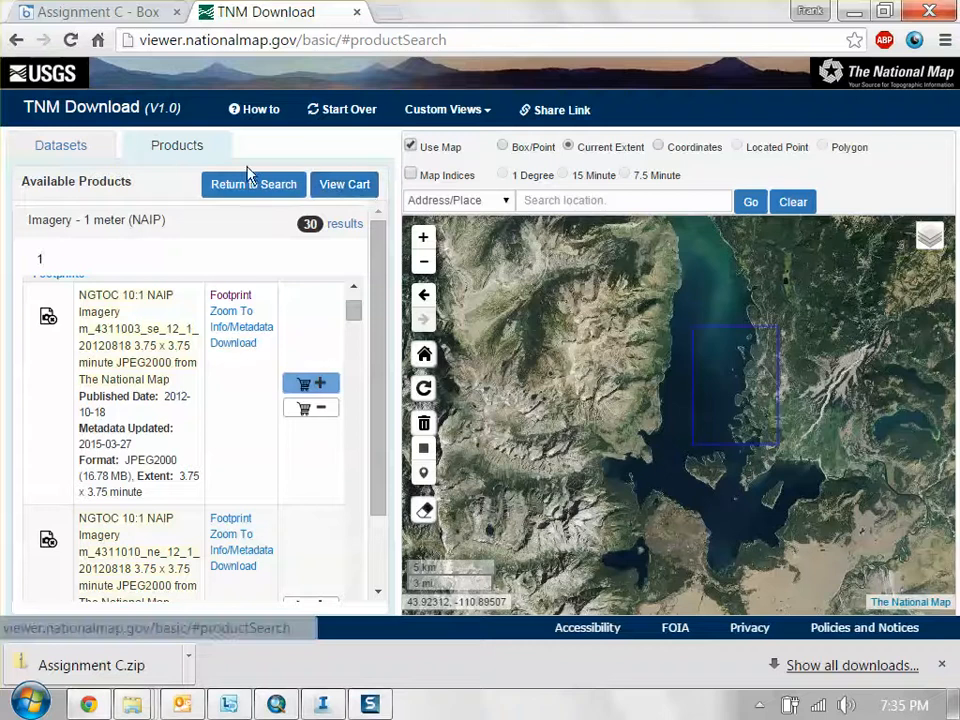
click(366, 186)
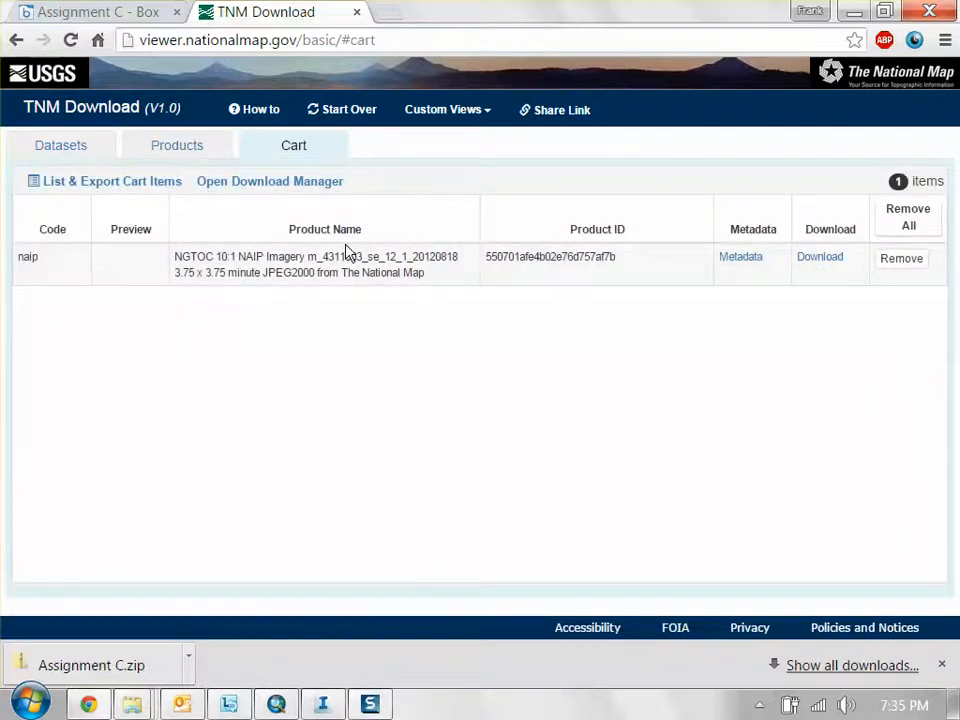
Step: Switch to ArcMap and add all the .jp2 images from the State_Wyoming Orthoimagery folder to the map
click(855, 11)
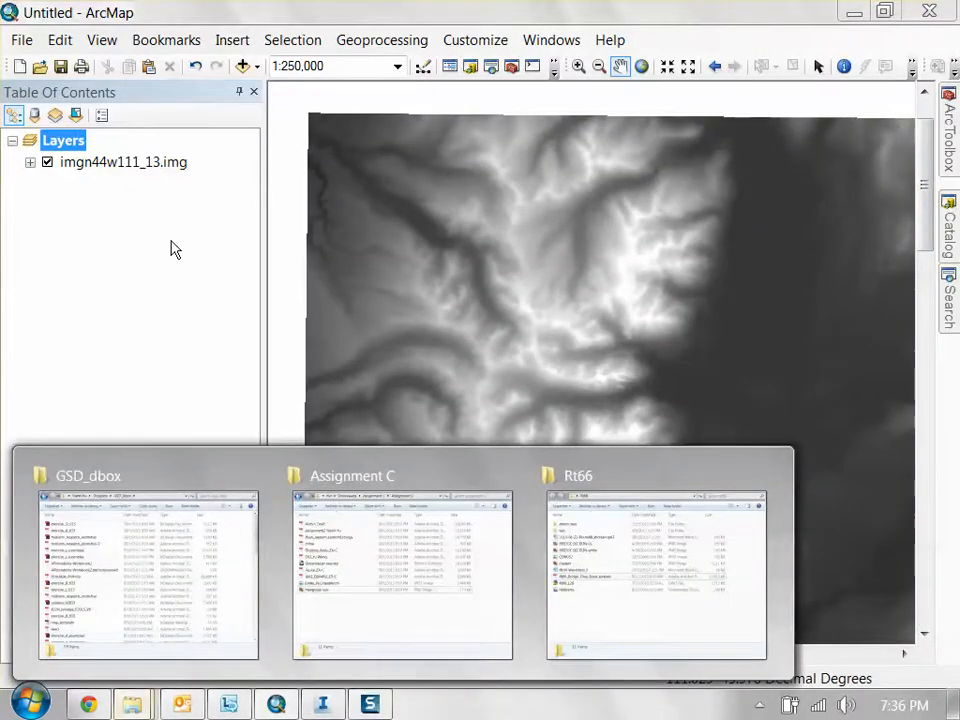
click(242, 66)
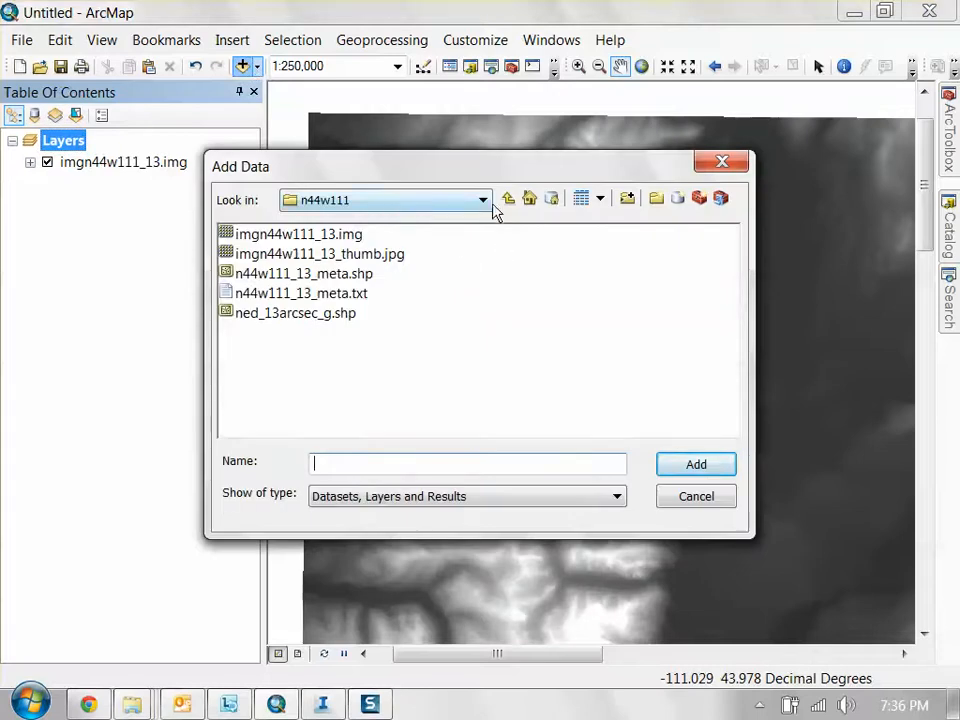
click(508, 199)
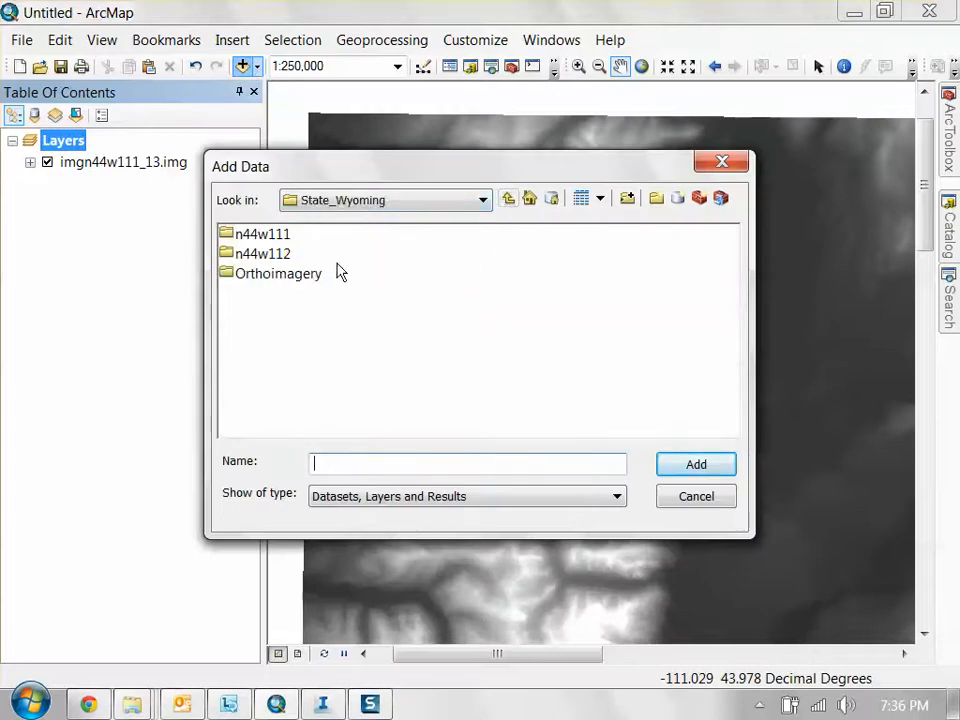
double_click(281, 279)
drag(350, 432, 325, 440)
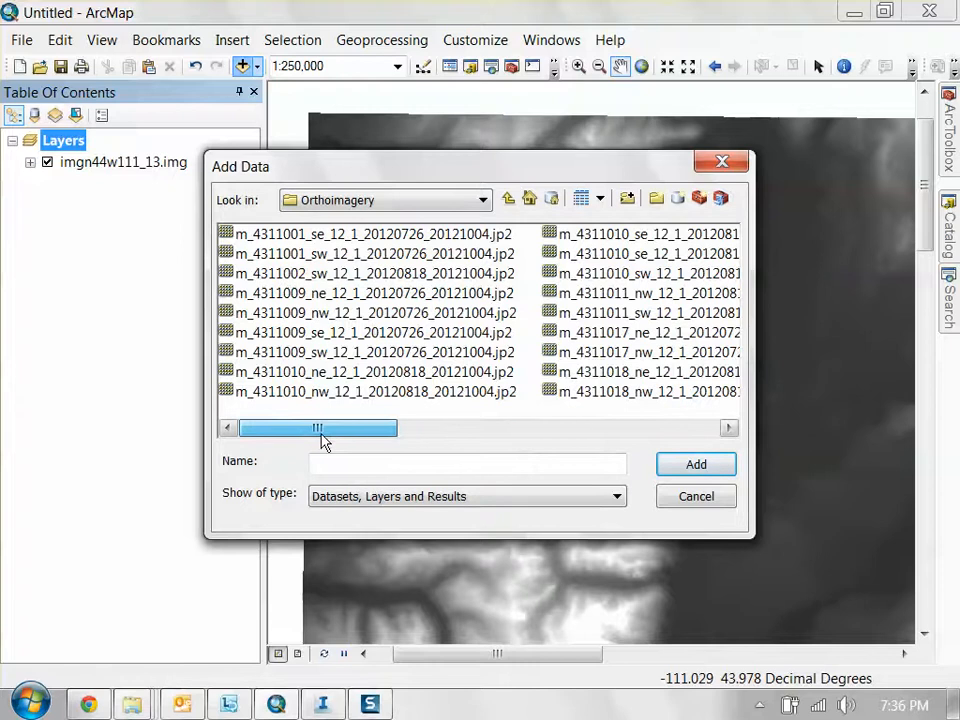
click(446, 236)
scroll(620, 370, down, 5)
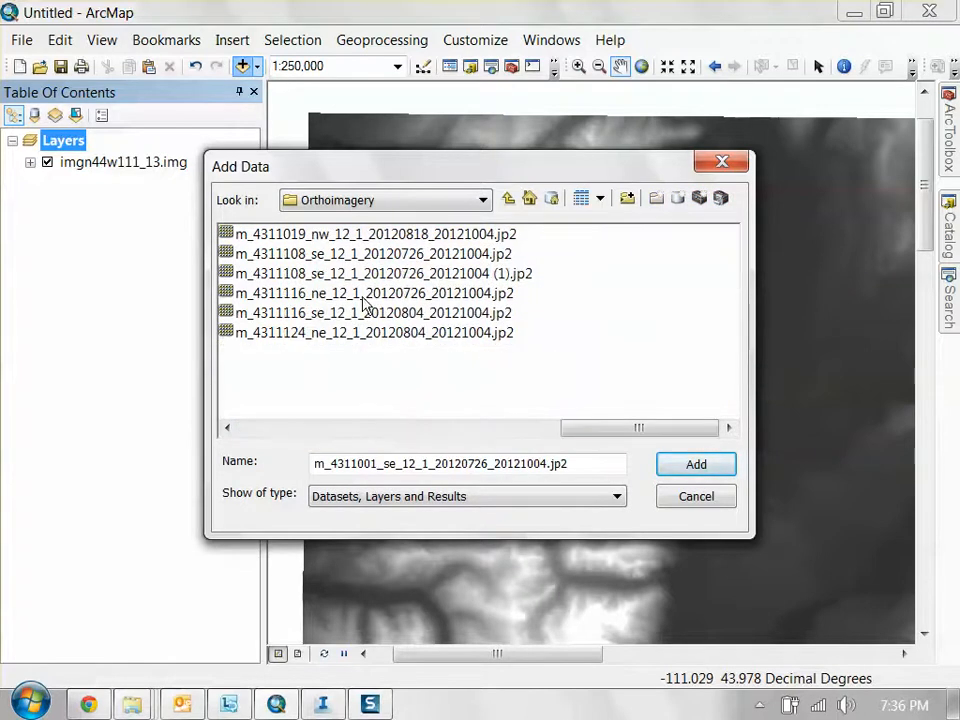
shift+click(412, 335)
drag(684, 439, 610, 455)
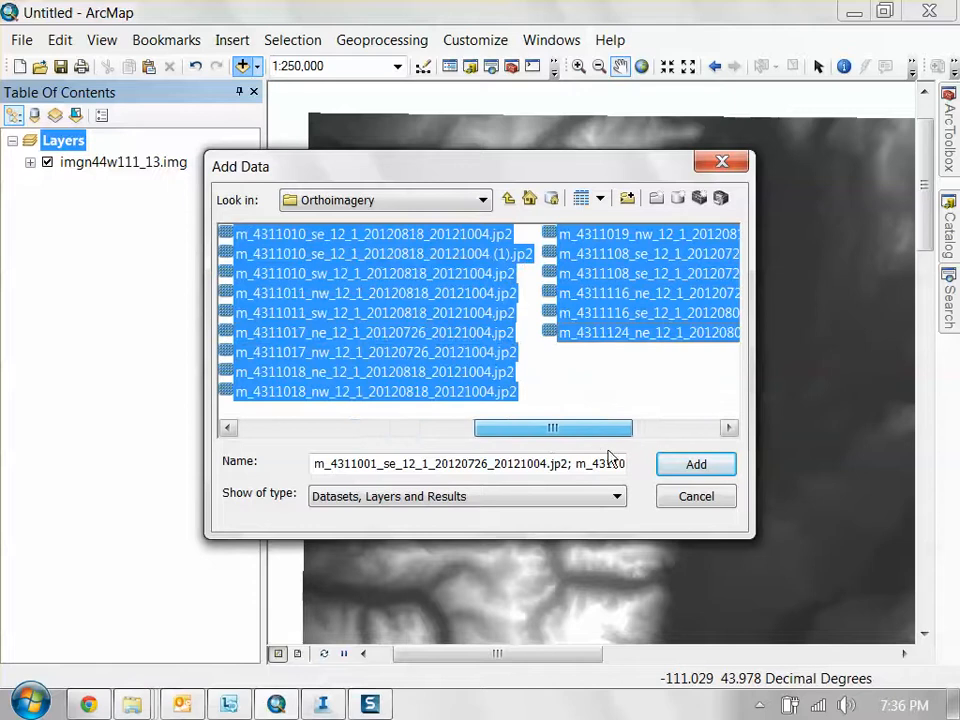
click(718, 464)
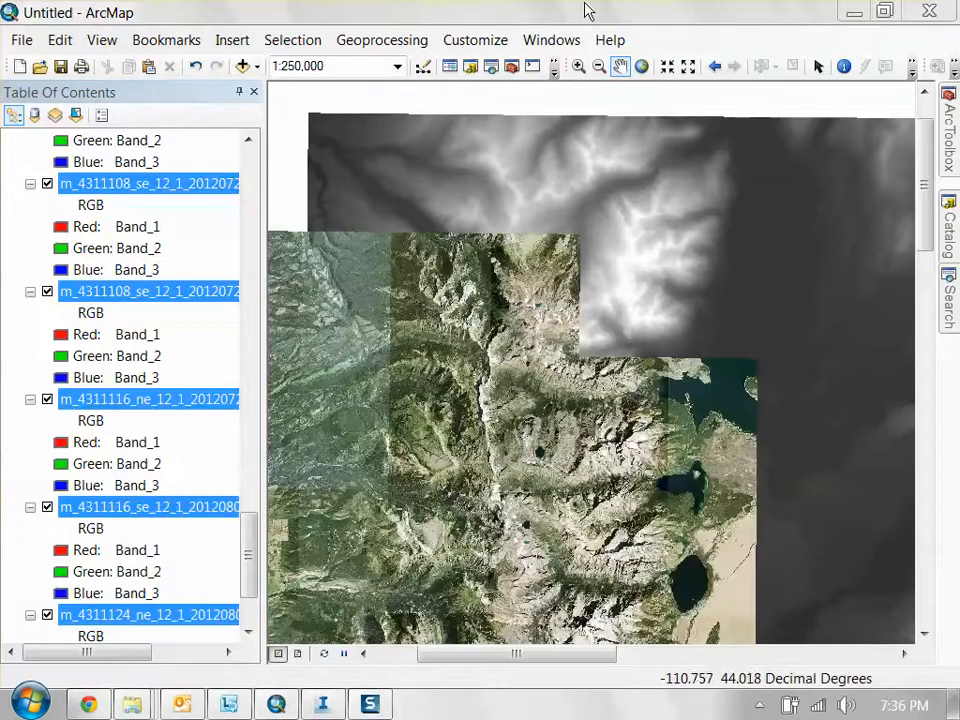
Step: Examine how the aerial image tiles overlay the elevation raster at 1:250,000, and review the layer list from its beginning
scroll(528, 377, up, 3)
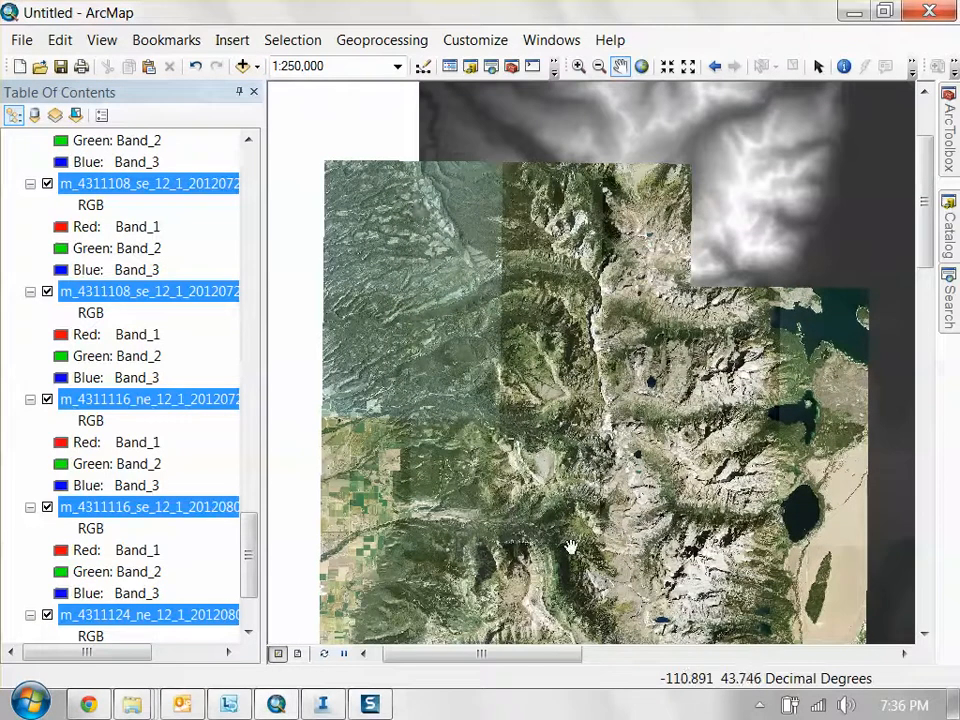
drag(568, 546, 531, 403)
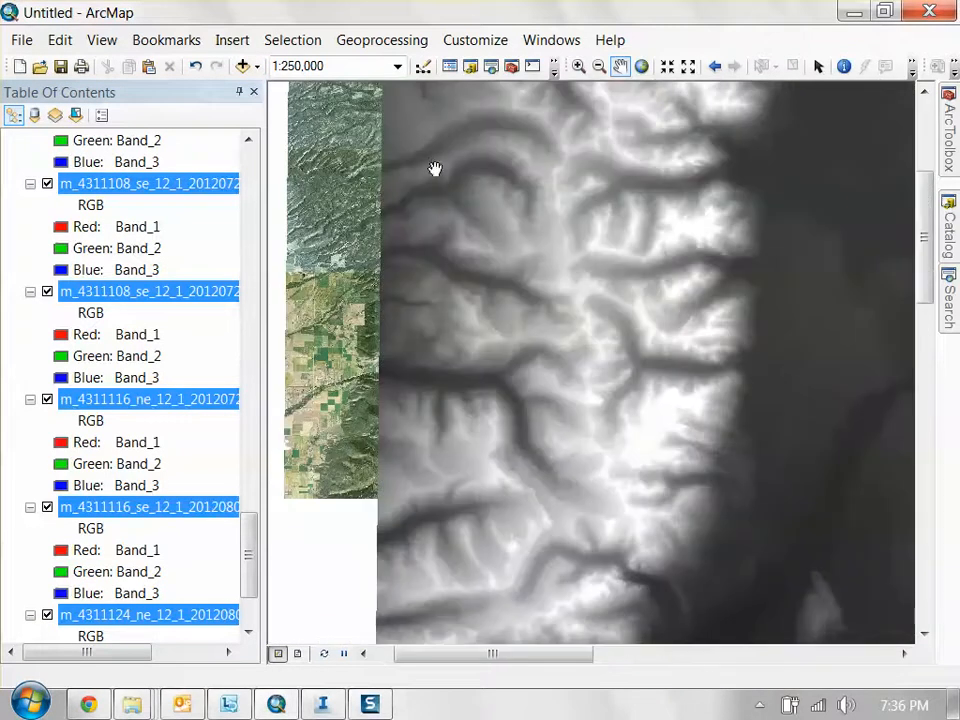
scroll(434, 168, down, 3)
scroll(476, 407, up, 3)
scroll(499, 392, down, 3)
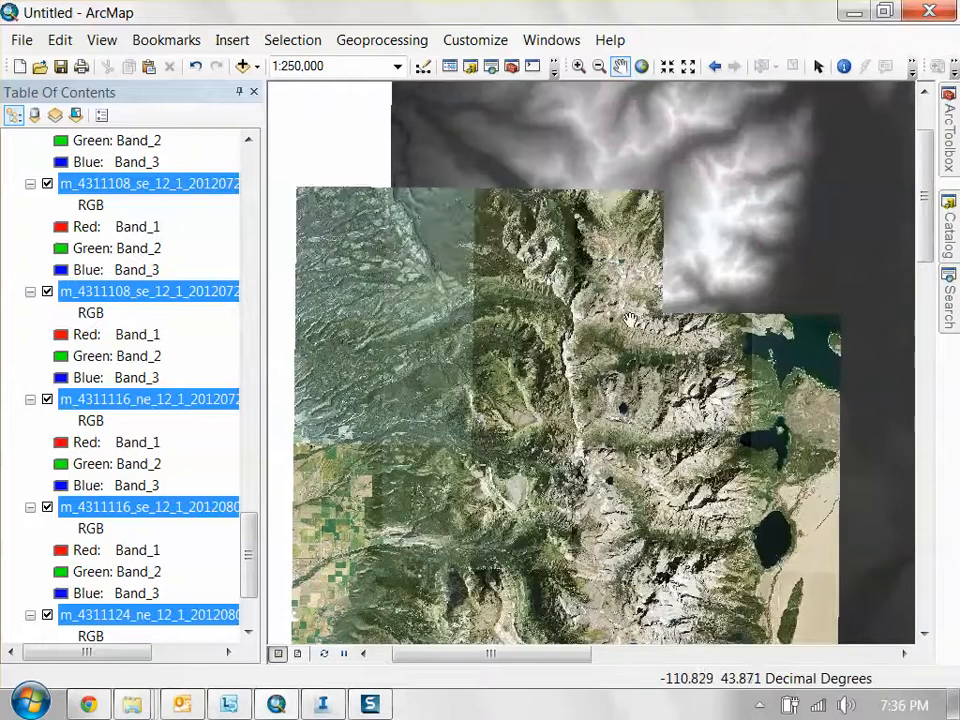
drag(451, 472, 452, 381)
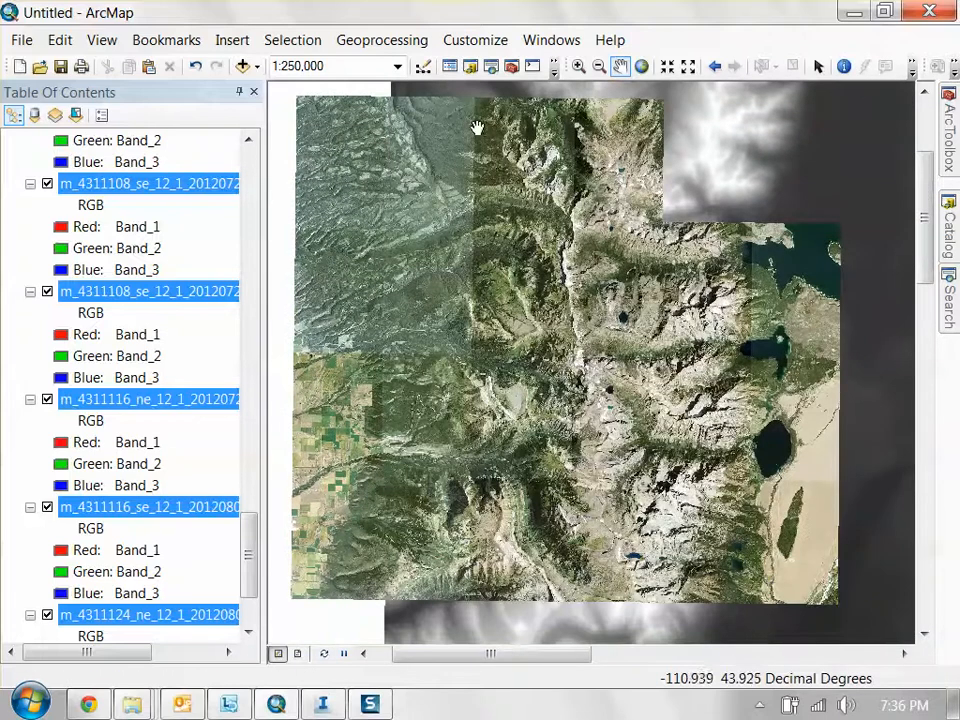
scroll(452, 345, up, 3)
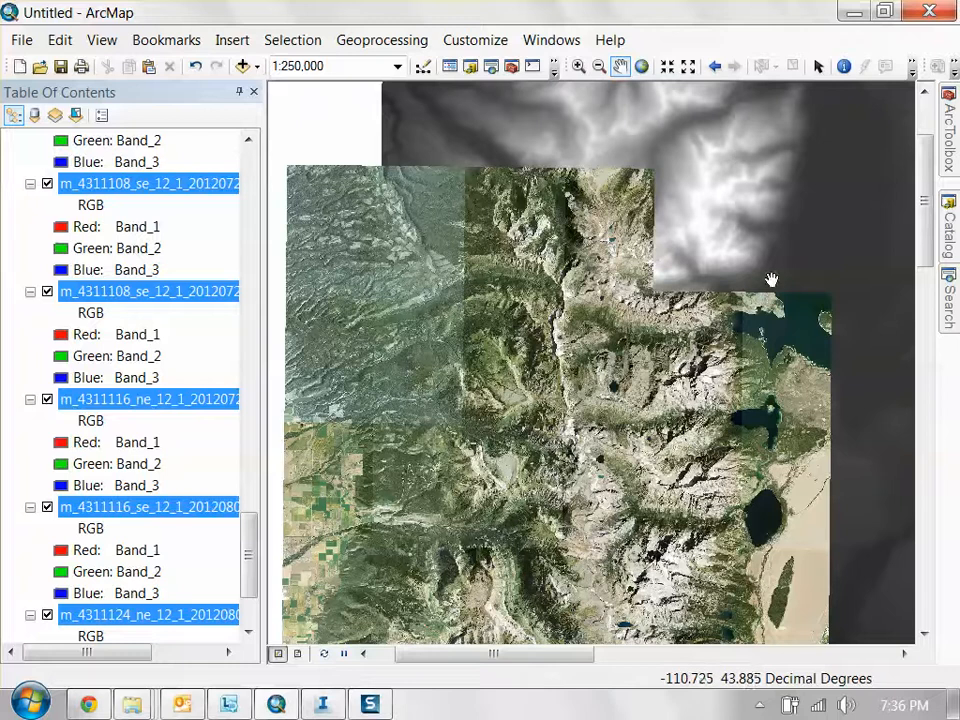
drag(250, 560, 253, 182)
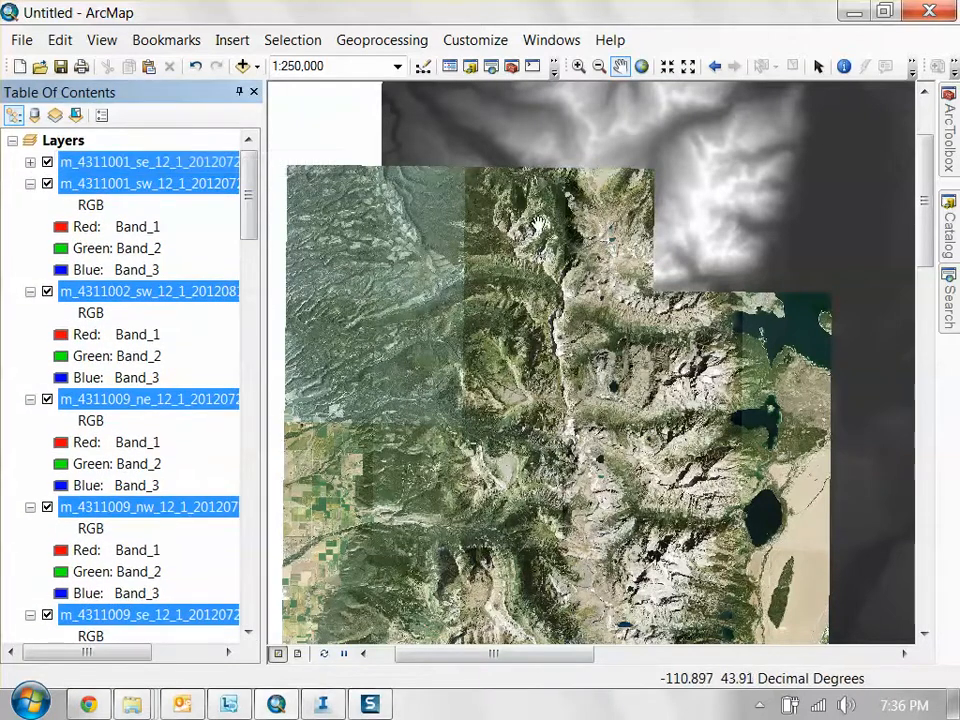
drag(580, 451, 570, 367)
drag(563, 260, 583, 273)
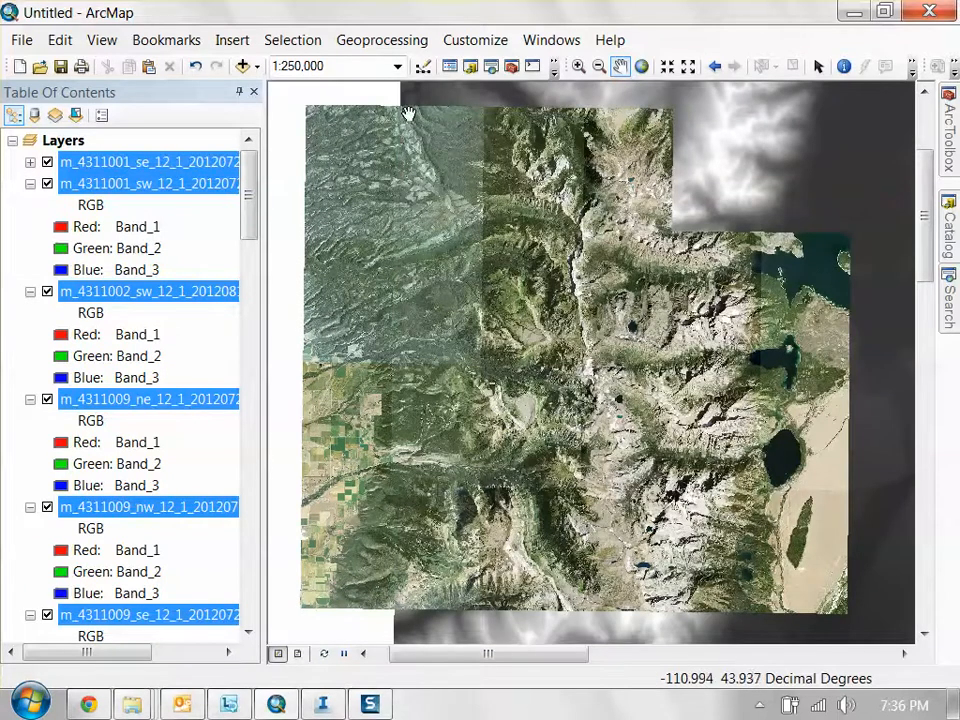
drag(678, 455, 610, 460)
Step: Compare the imagery coverage with the full elevation raster at 1:800,000, and frame the image tiles at 1:300,000
scroll(610, 460, up, 5)
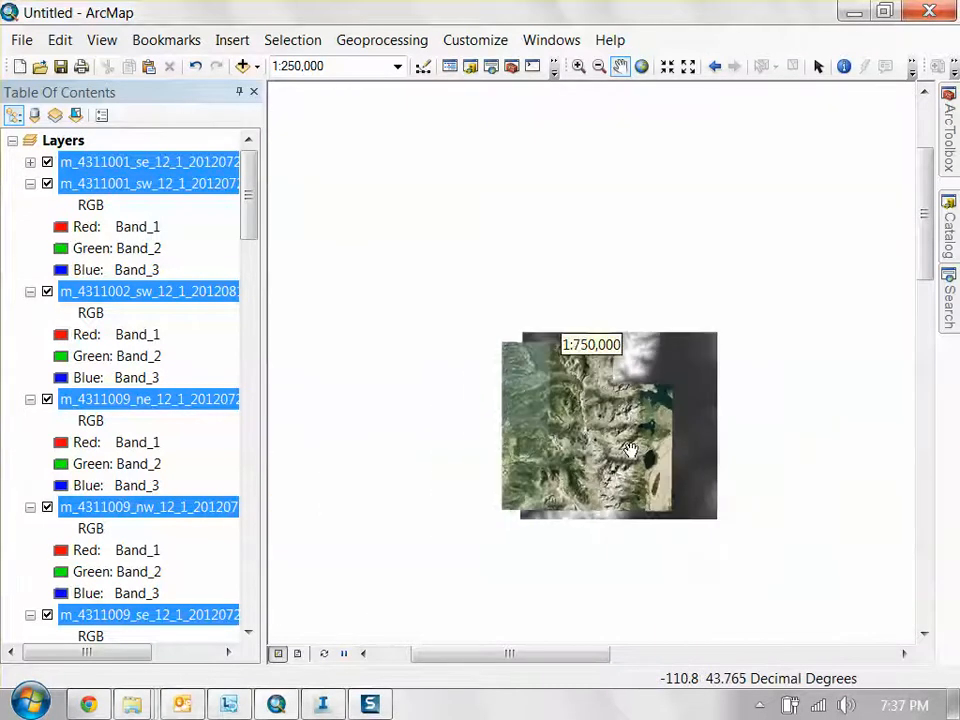
drag(723, 506, 557, 361)
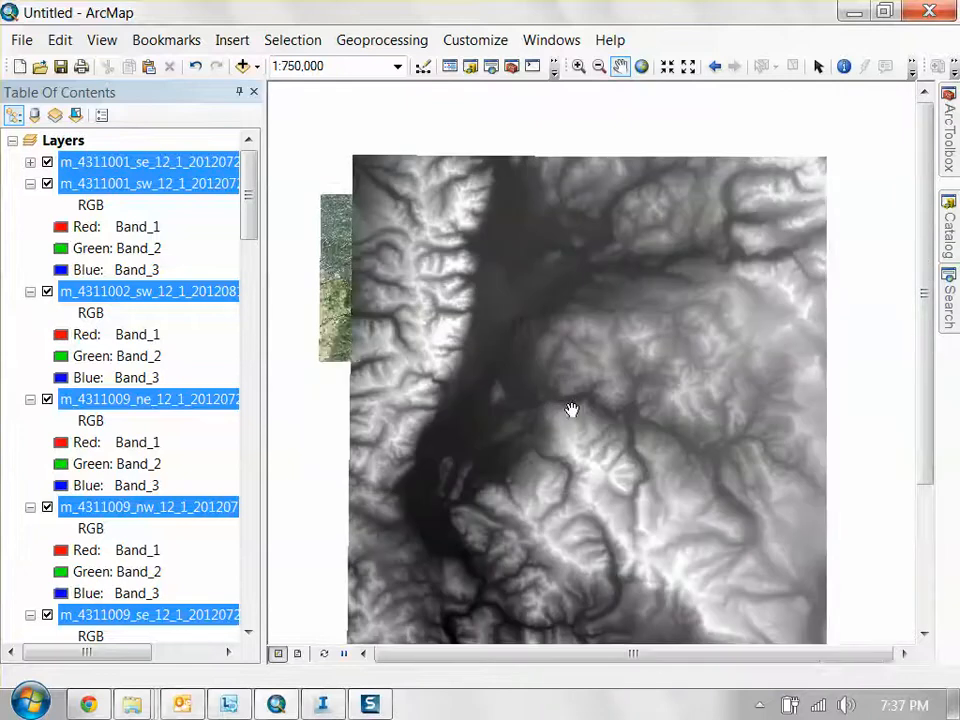
scroll(611, 386, up, 1)
drag(734, 545, 724, 504)
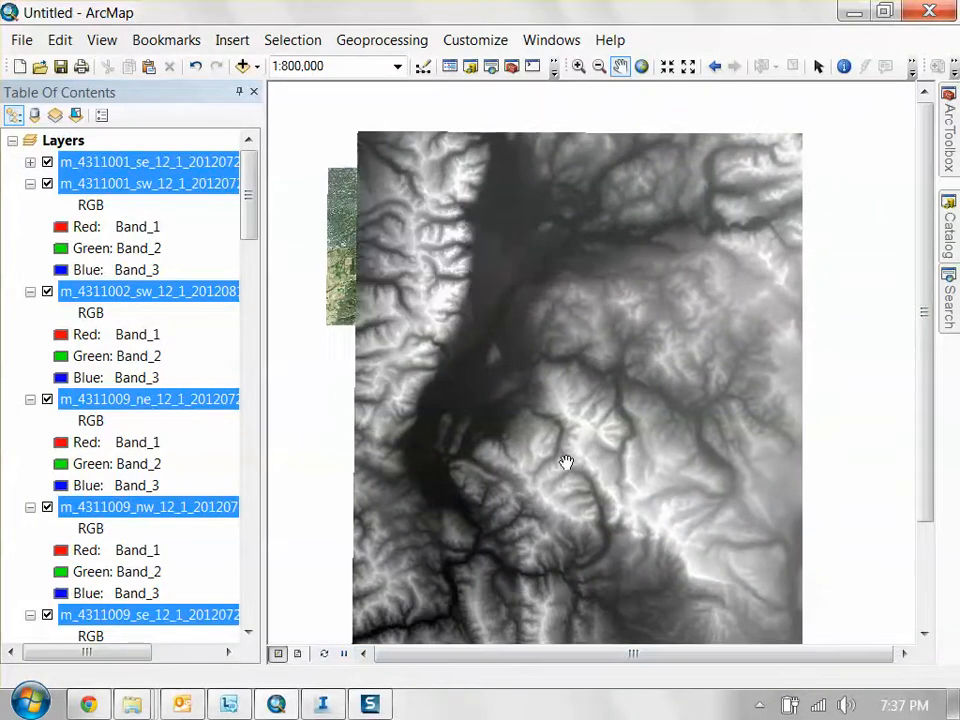
drag(566, 535, 574, 489)
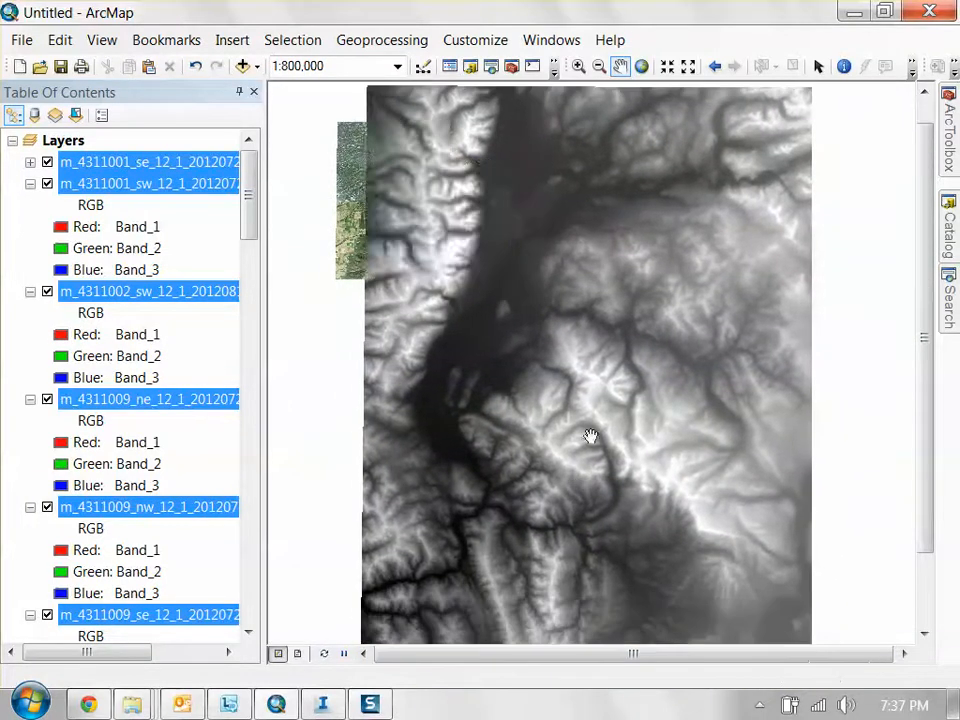
drag(553, 221, 561, 291)
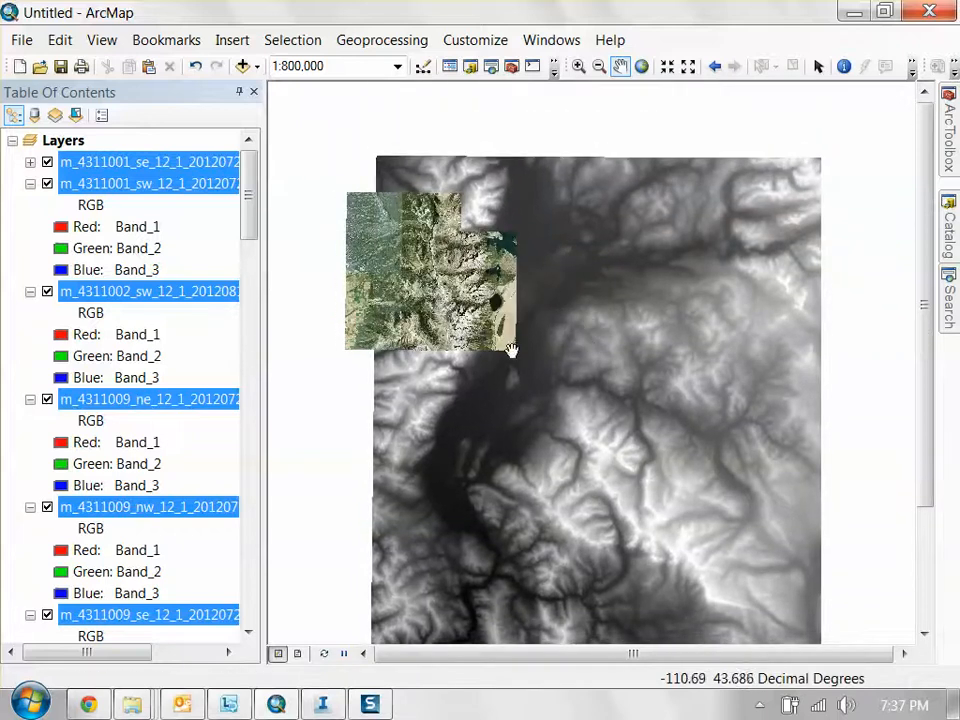
scroll(458, 273, up, 4)
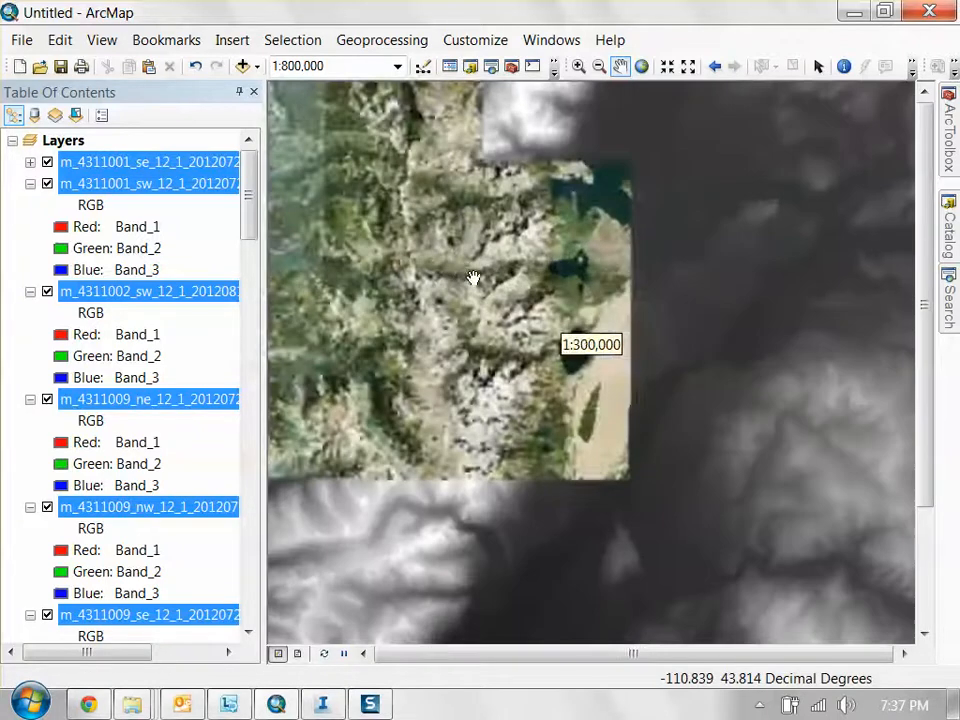
drag(484, 281, 773, 379)
drag(713, 350, 577, 353)
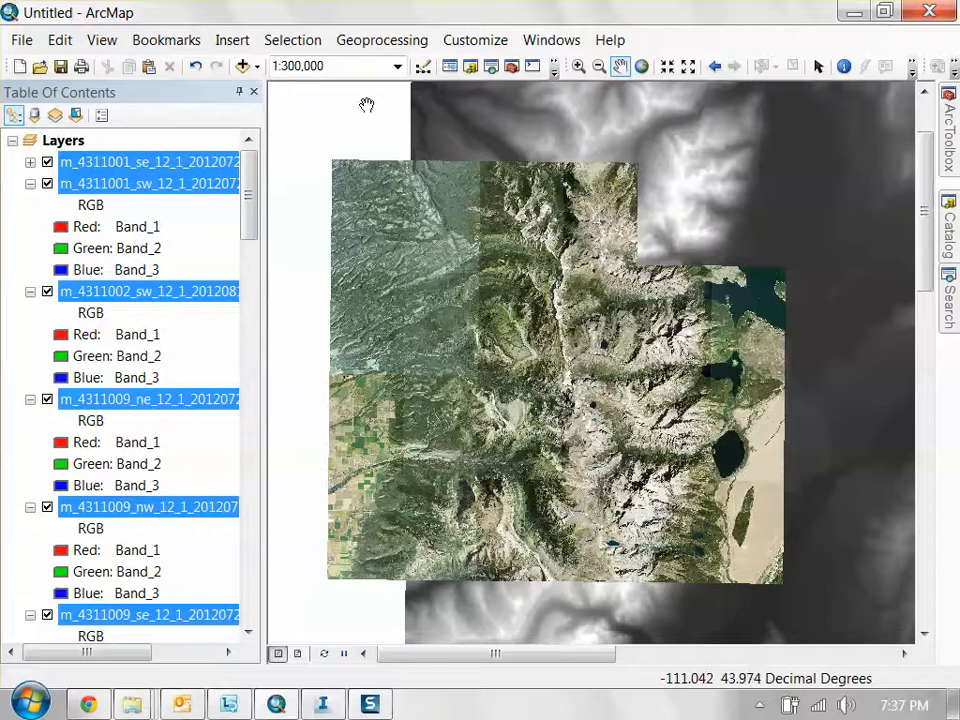
Step: Show the Draw toolbar and draw a rectangle graphic covering nearly the whole extent of the aerial imagery
right_click(679, 43)
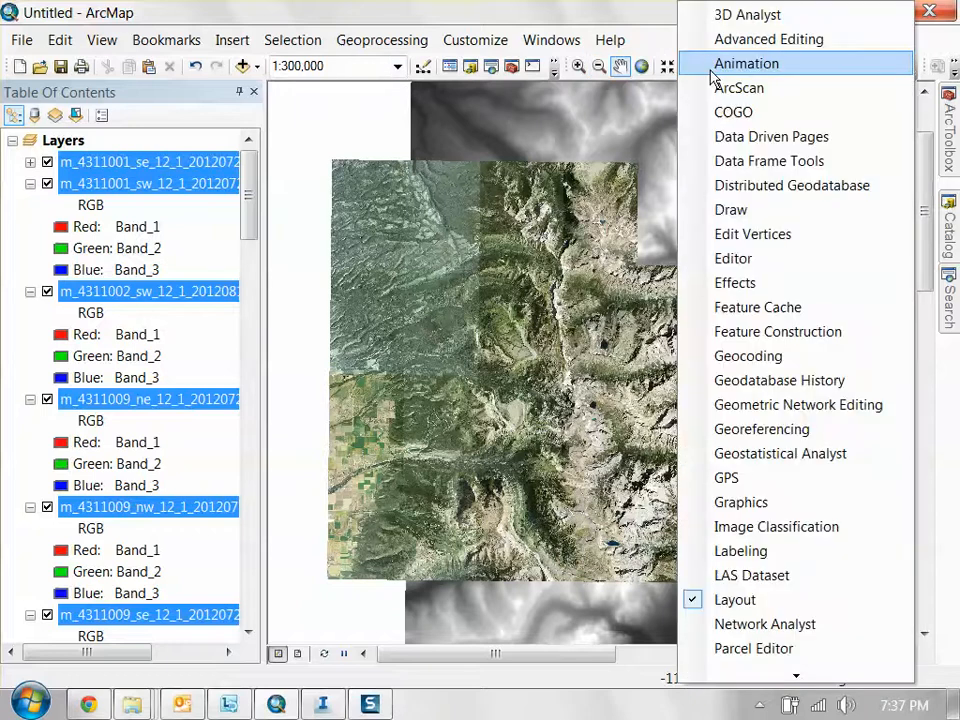
click(756, 214)
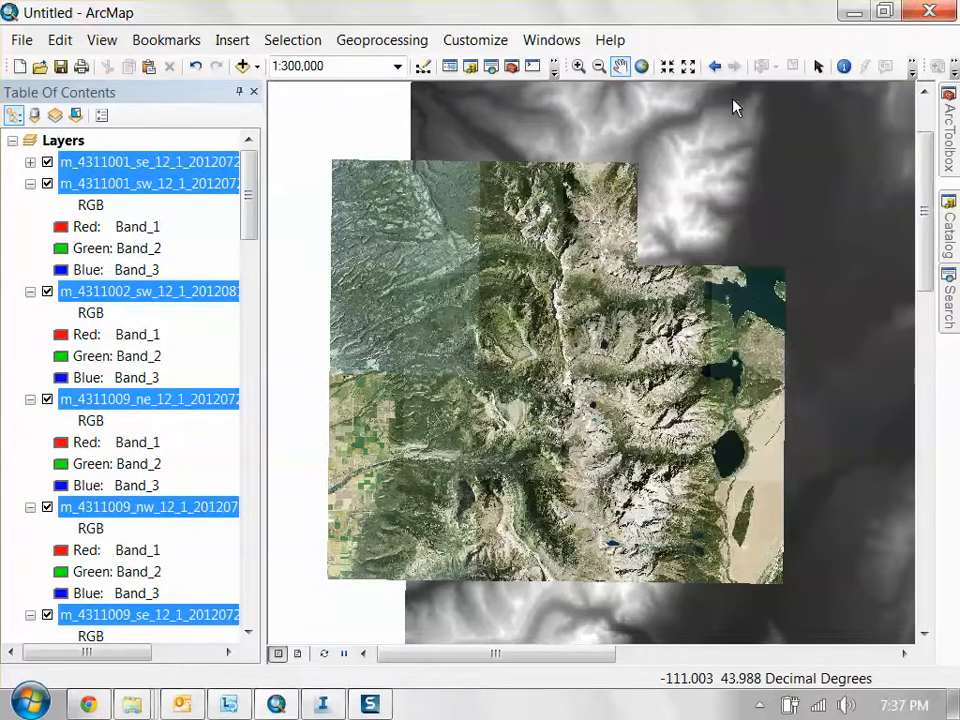
click(418, 123)
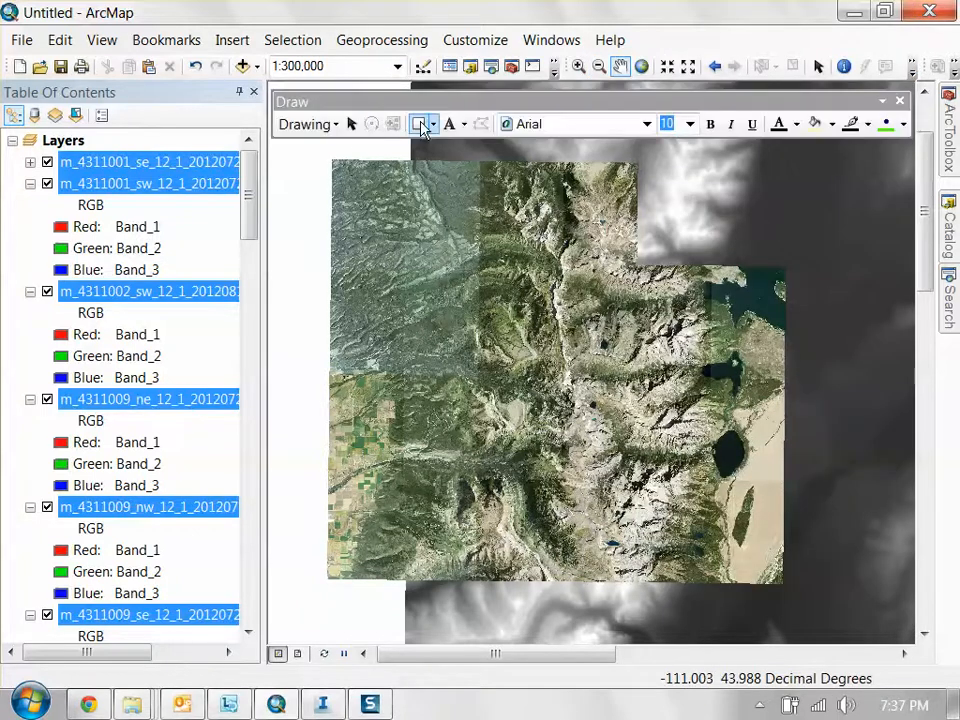
drag(567, 379, 784, 581)
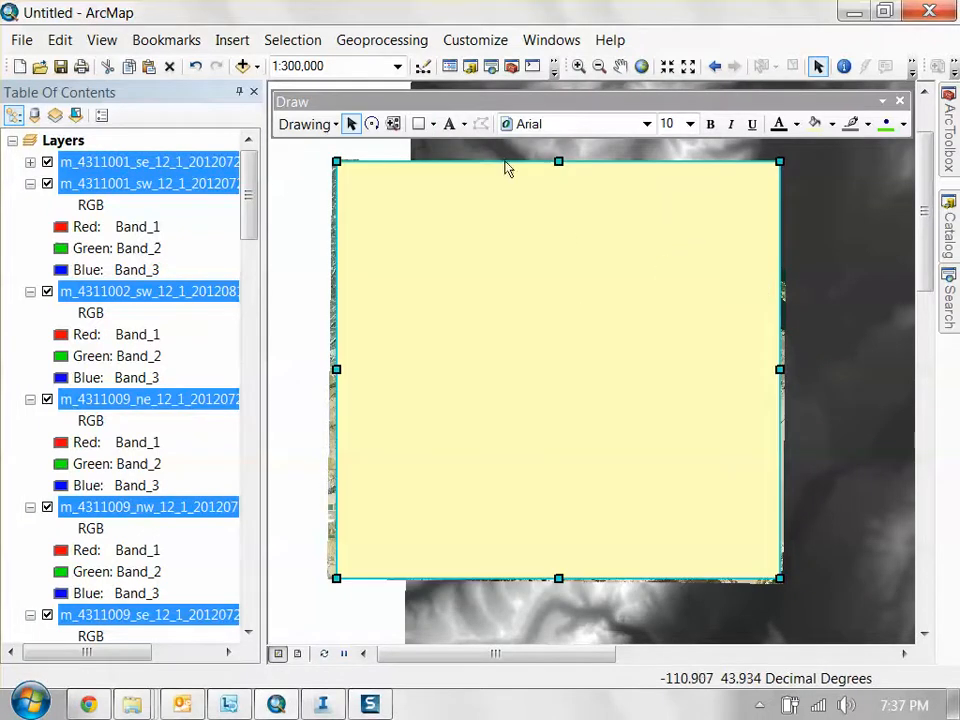
Step: Set up converting the rectangle graphic to a polygon shapefile named yellowstonebbox in the State_Wyoming folder, using the data frame's coordinate system
click(306, 125)
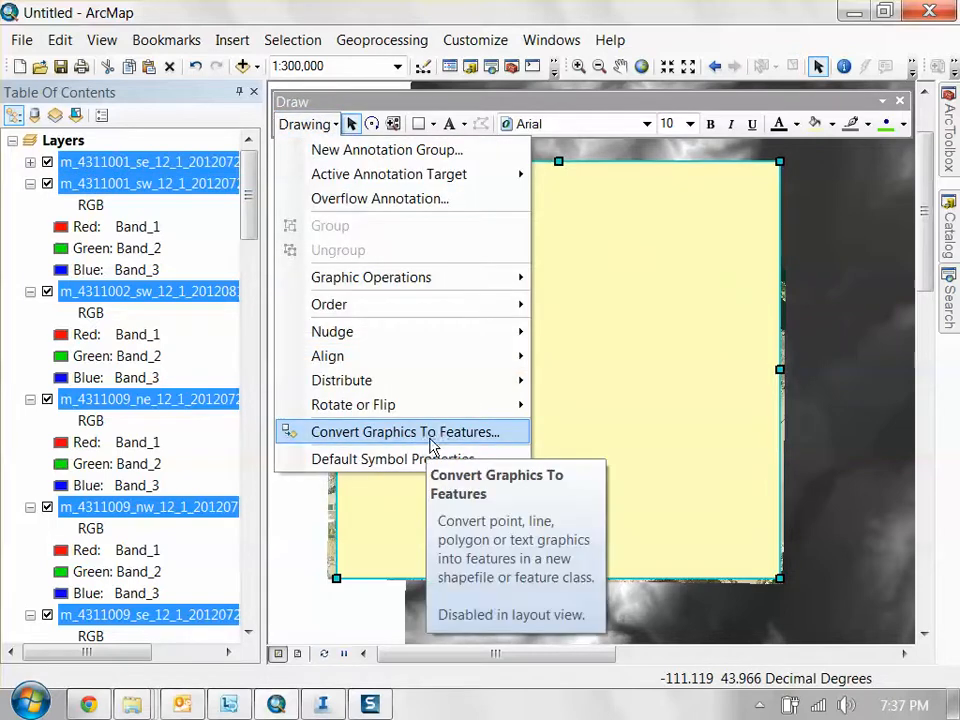
click(431, 436)
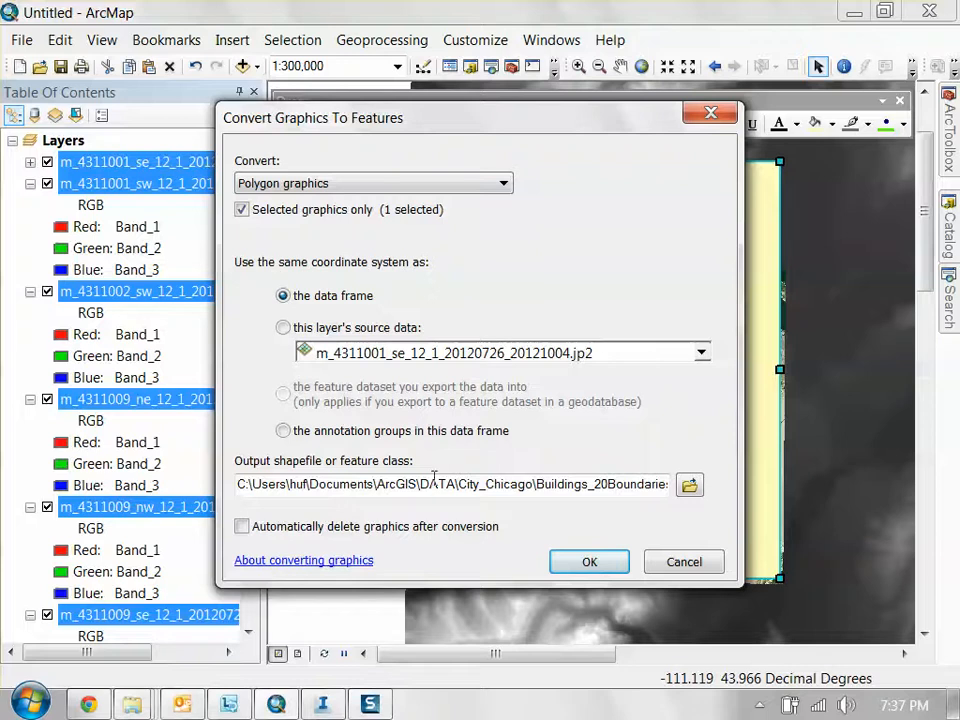
click(689, 484)
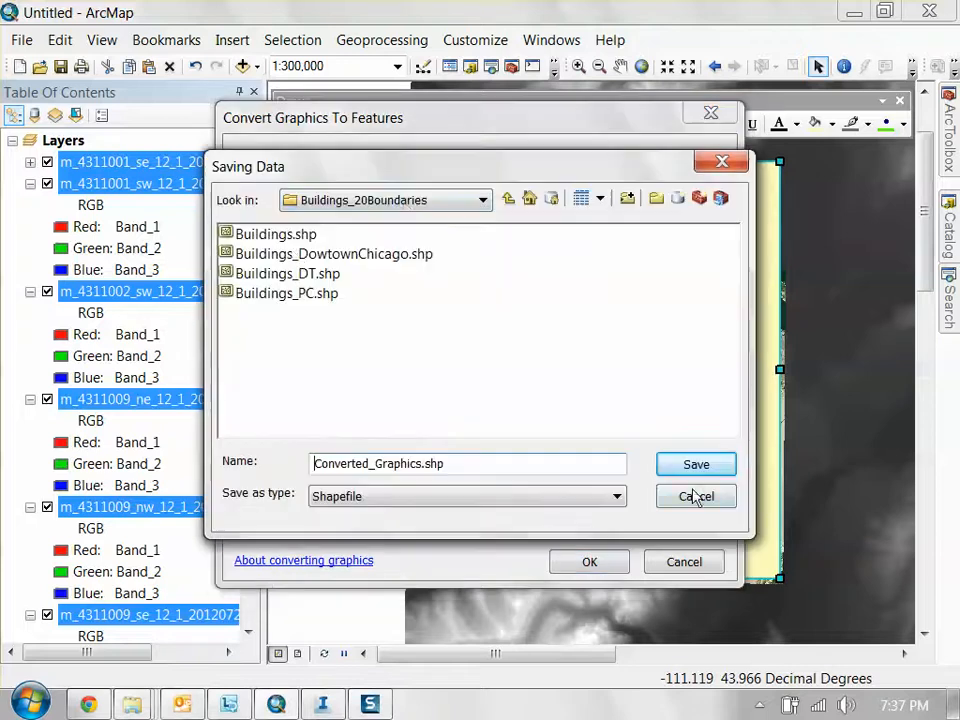
click(407, 204)
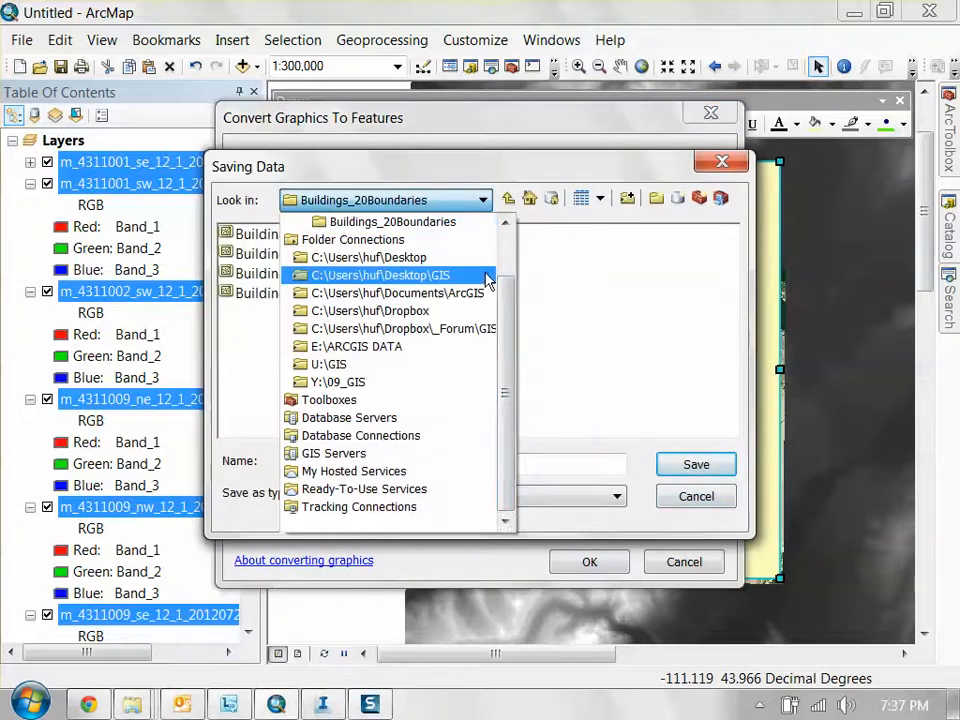
click(435, 328)
double_click(283, 352)
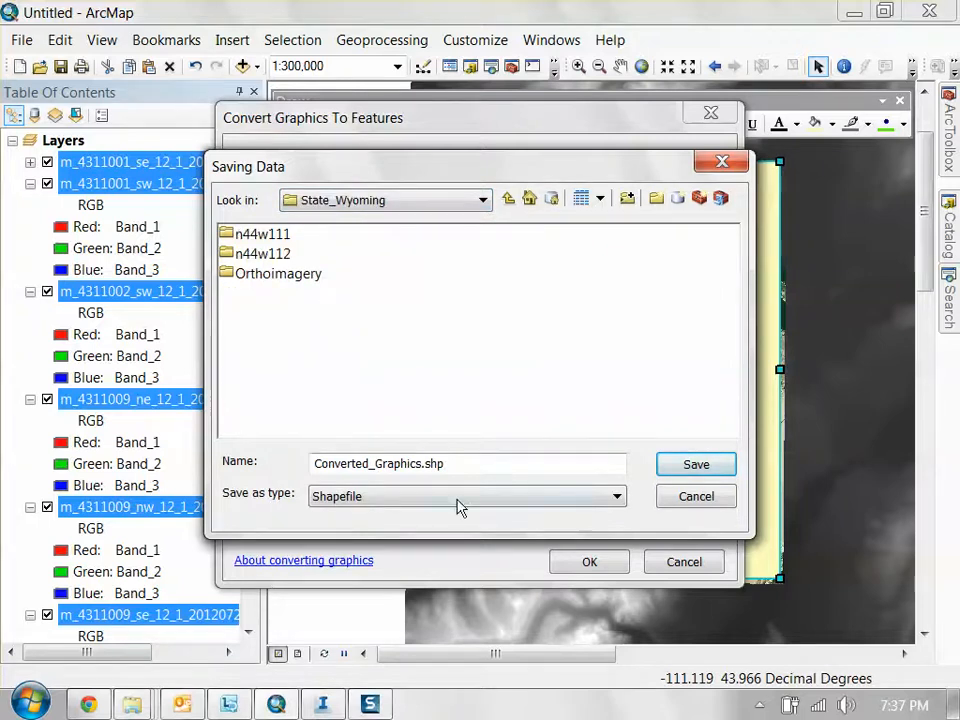
drag(450, 463, 85, 415)
text(yellowstonebbox)
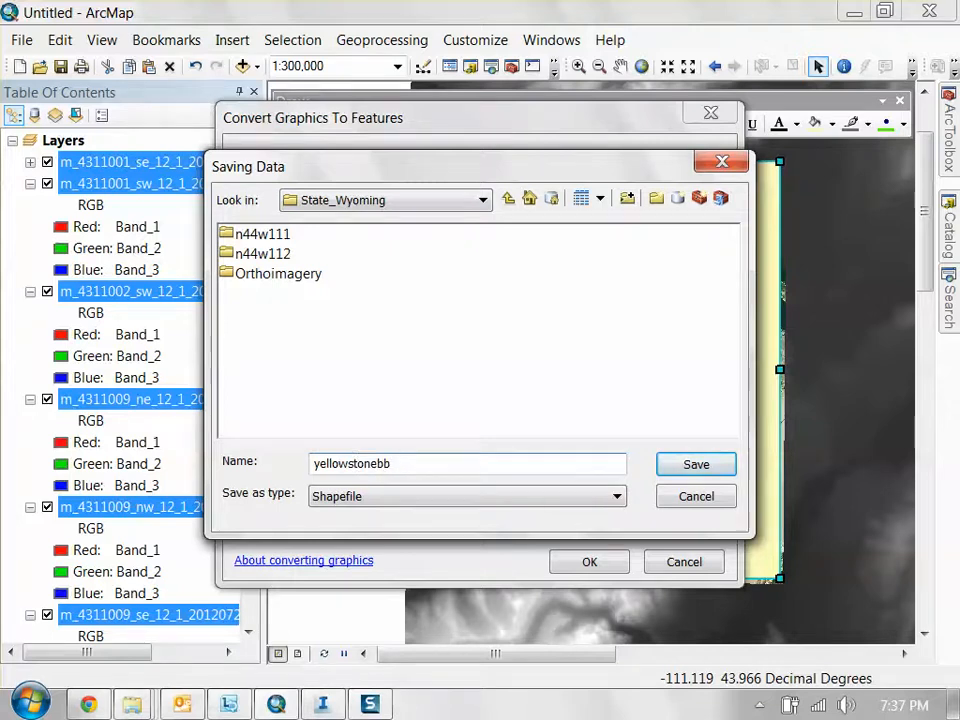
click(690, 465)
Step: Run the conversion with automatic deletion of the graphic, and add the exported shapefile to the map as a layer
click(450, 529)
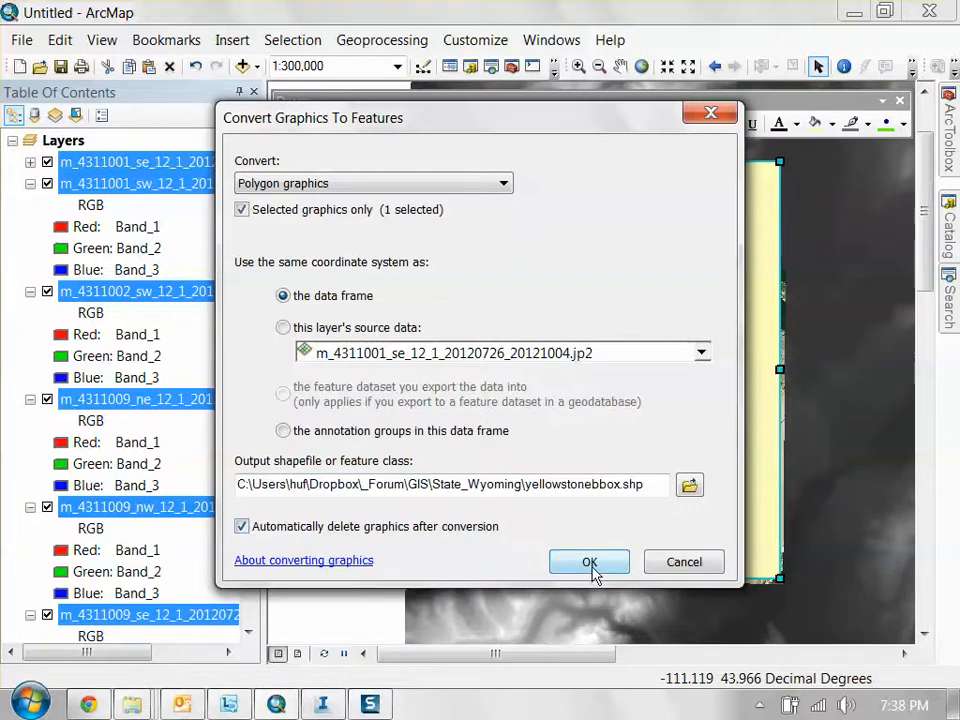
click(589, 562)
click(562, 438)
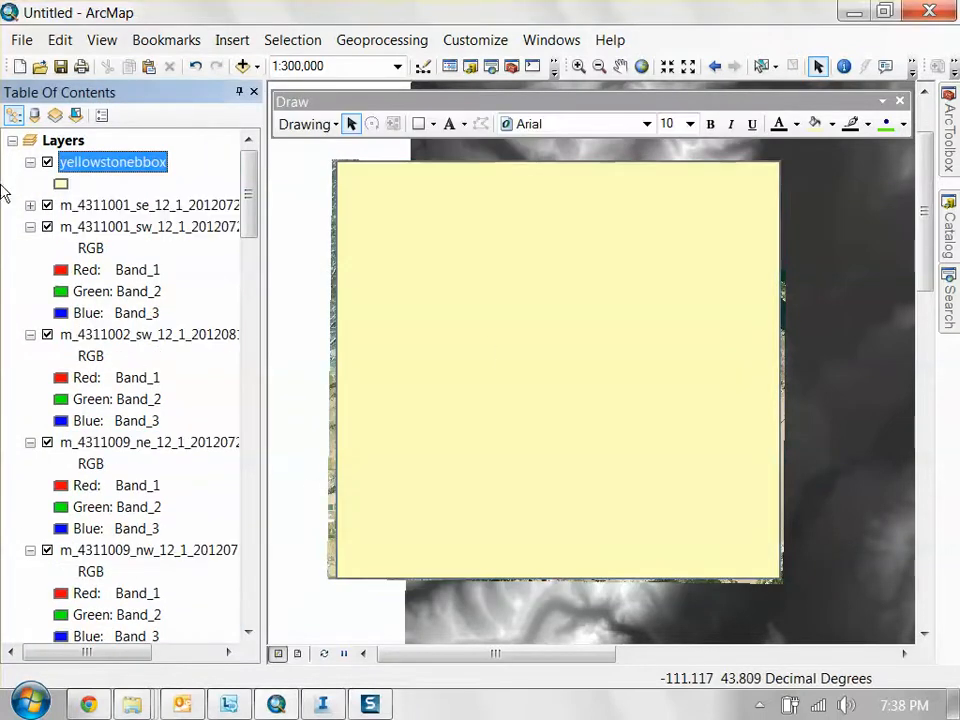
Step: Change the yellowstonebbox layer's symbol to an outline with no fill
click(62, 183)
click(697, 268)
click(775, 300)
click(612, 593)
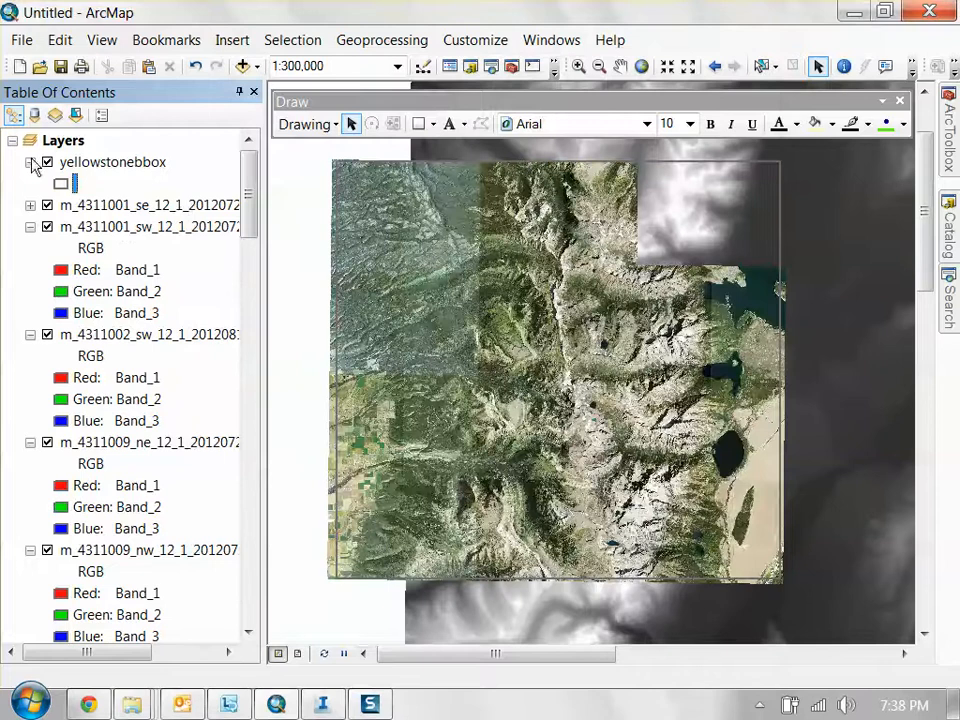
Step: Collapse the legends of the yellowstonebbox layer and the first expanded image layers, through m_4311009_ne
click(30, 162)
click(30, 205)
click(30, 227)
click(30, 248)
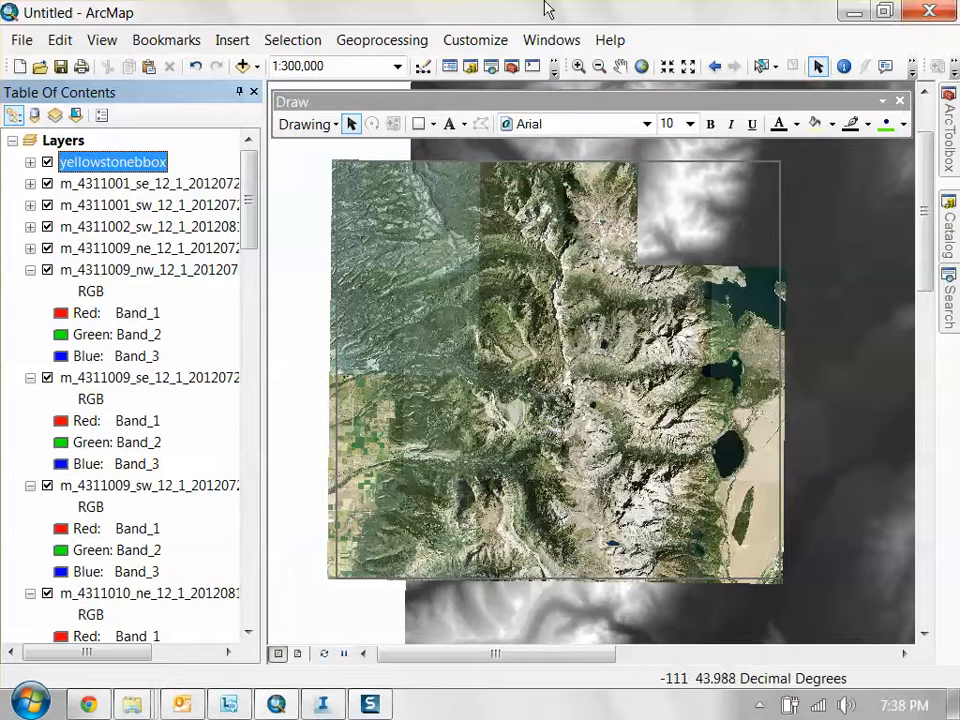
Step: Switch to Autodesk InfraWorks 2015 and start a new model named "yellowstone 2" in the default models location
click(853, 12)
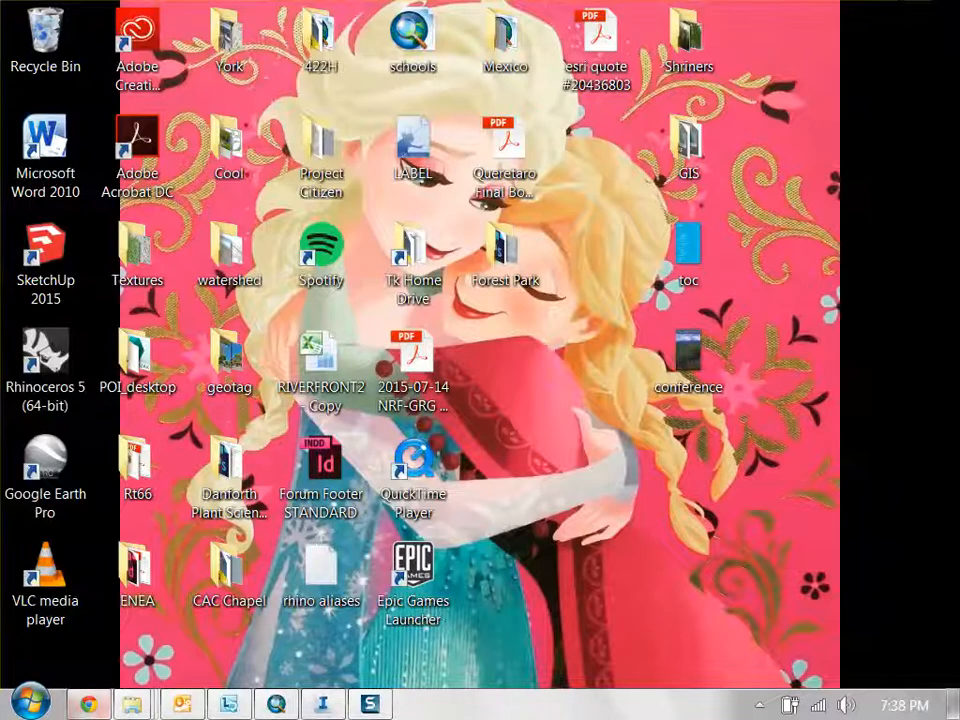
click(322, 704)
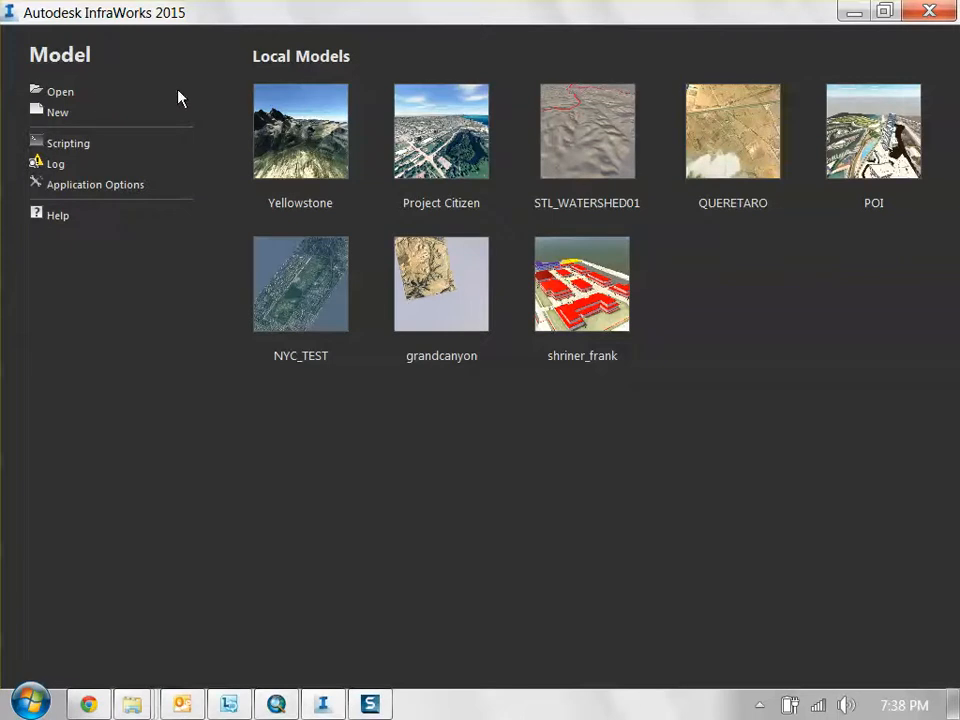
click(59, 116)
click(759, 706)
click(759, 706)
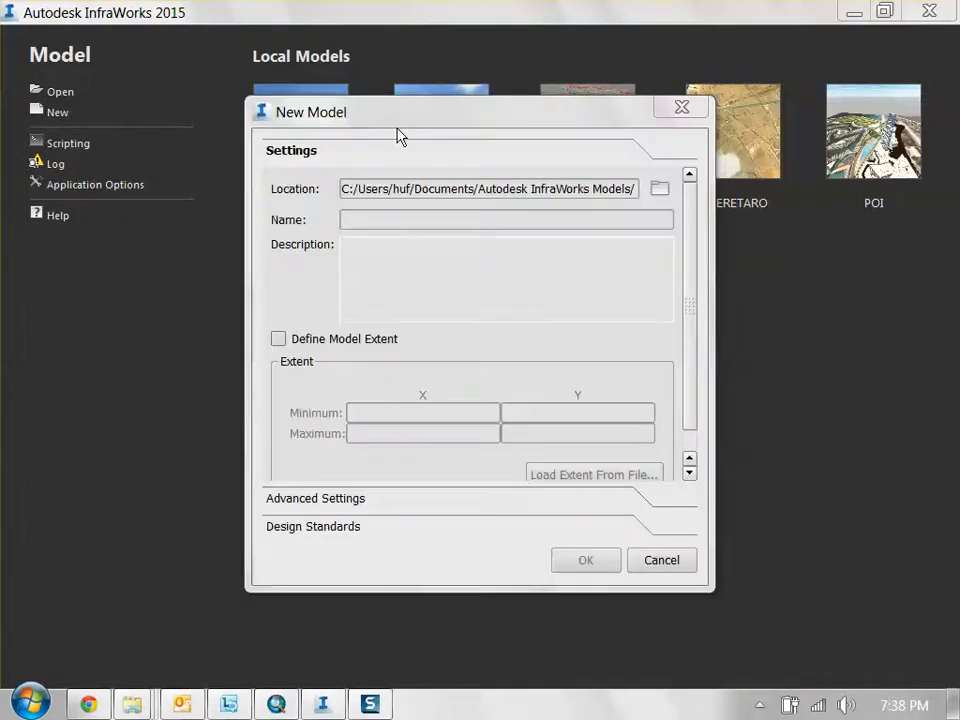
drag(431, 186, 587, 202)
drag(363, 189, 580, 188)
click(474, 216)
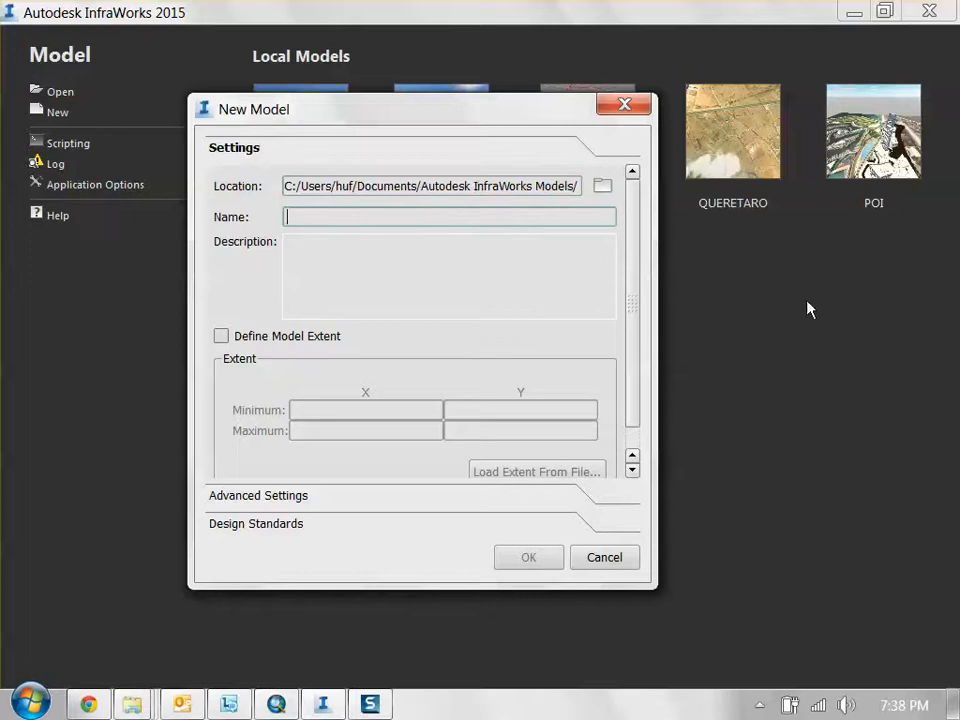
text(yellowstone 2)
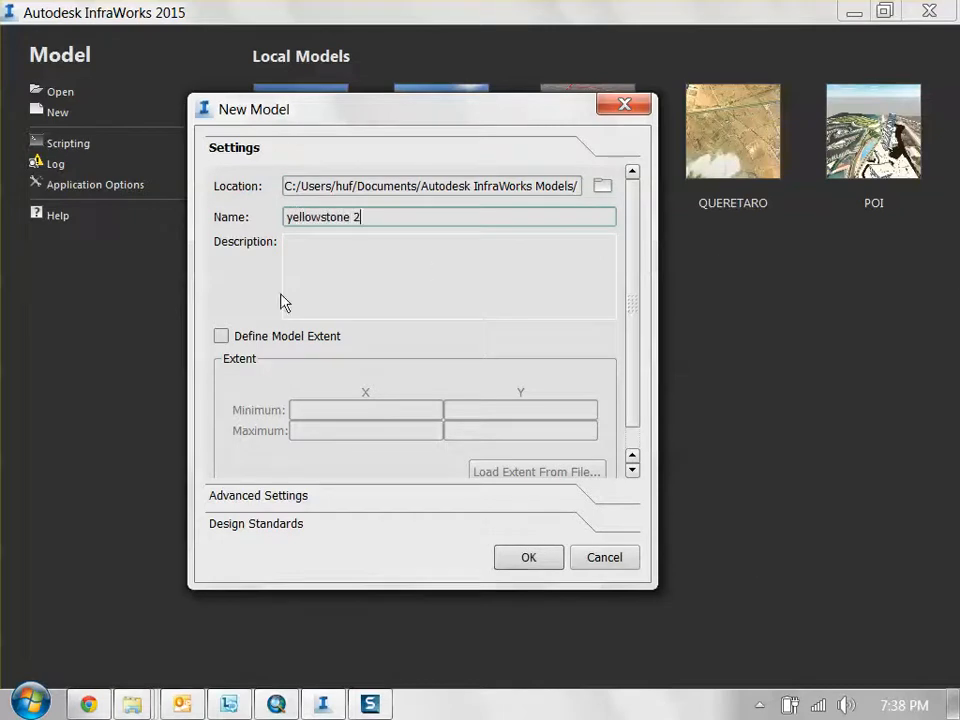
Step: Define the model extent from the yellowstonebbox shapefile in the State_Wyoming folder, using its data extents, and create the model
scroll(632, 403, down, 1)
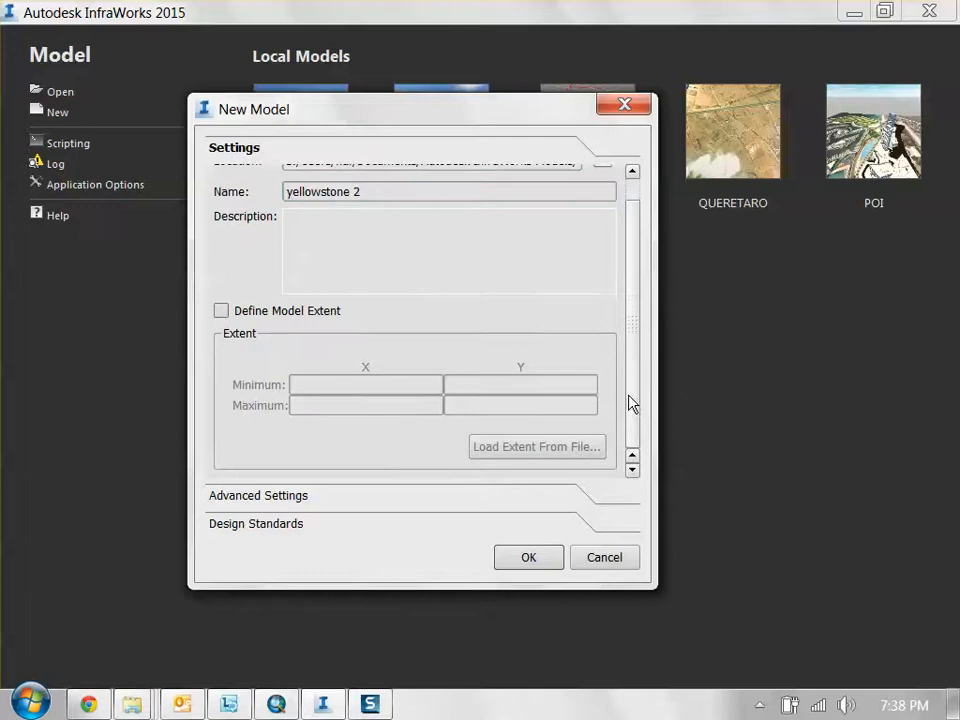
click(287, 312)
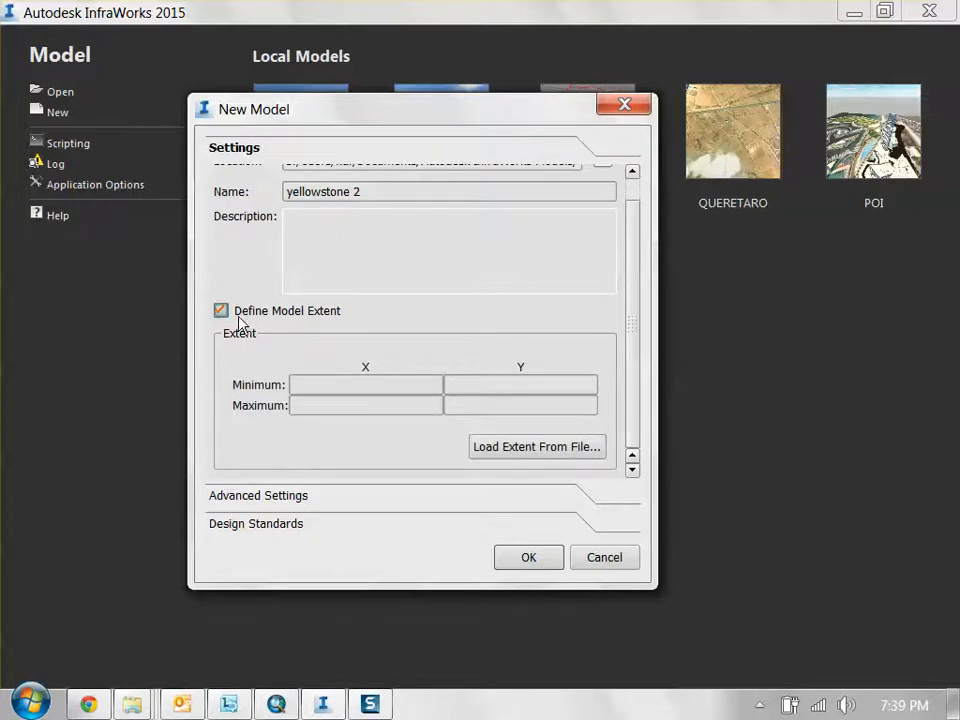
click(564, 453)
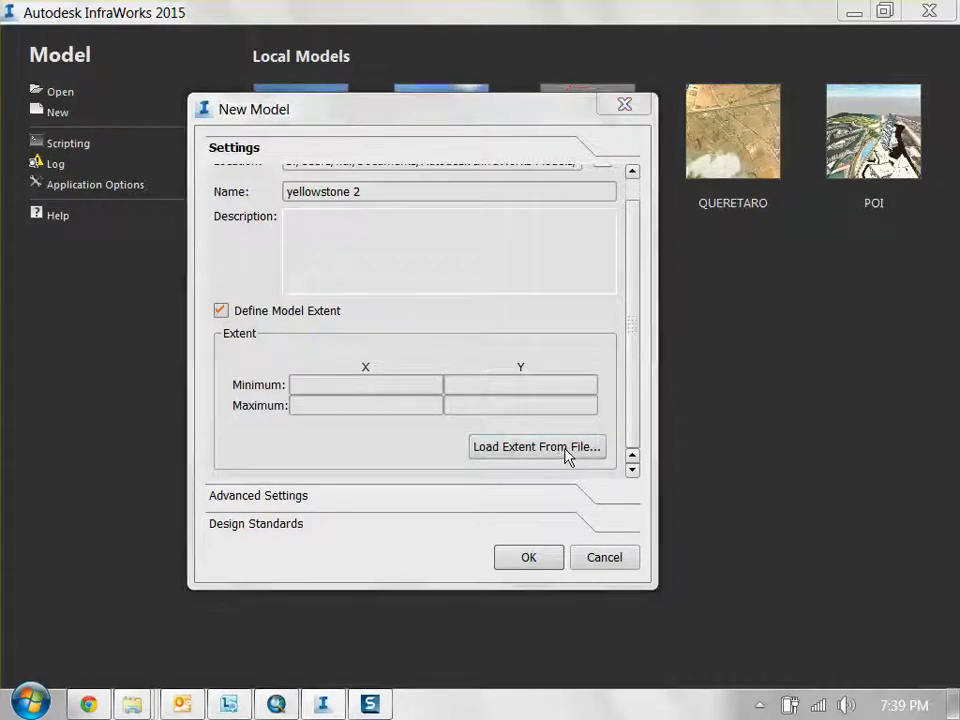
mouse_move(946, 248)
mouse_down()
mouse_move(947, 270)
mouse_move(948, 242)
mouse_up()
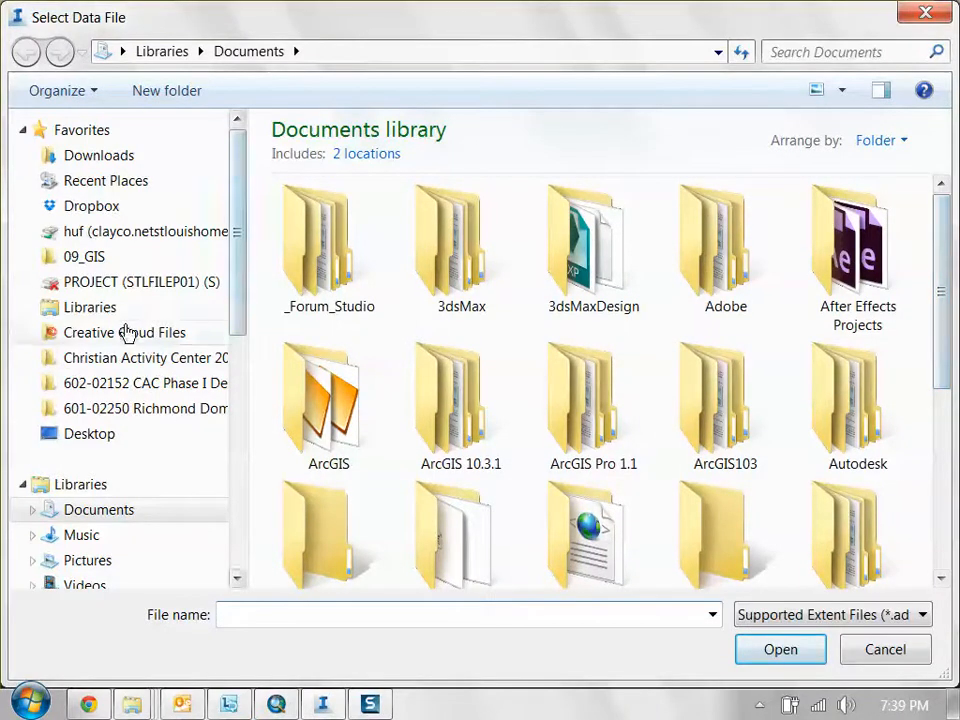
click(105, 214)
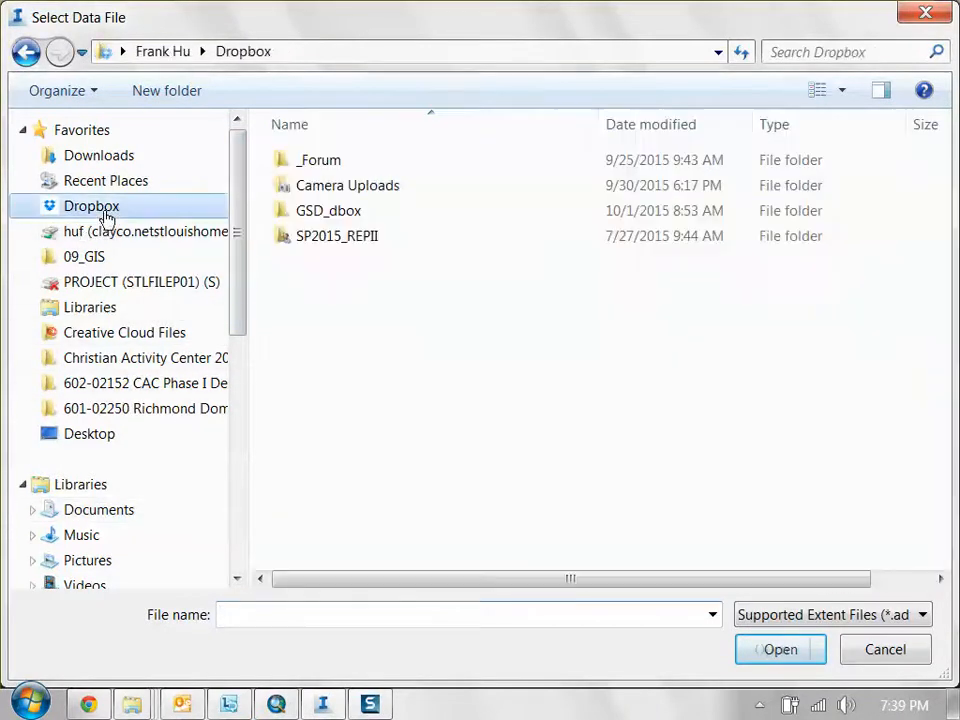
double_click(380, 165)
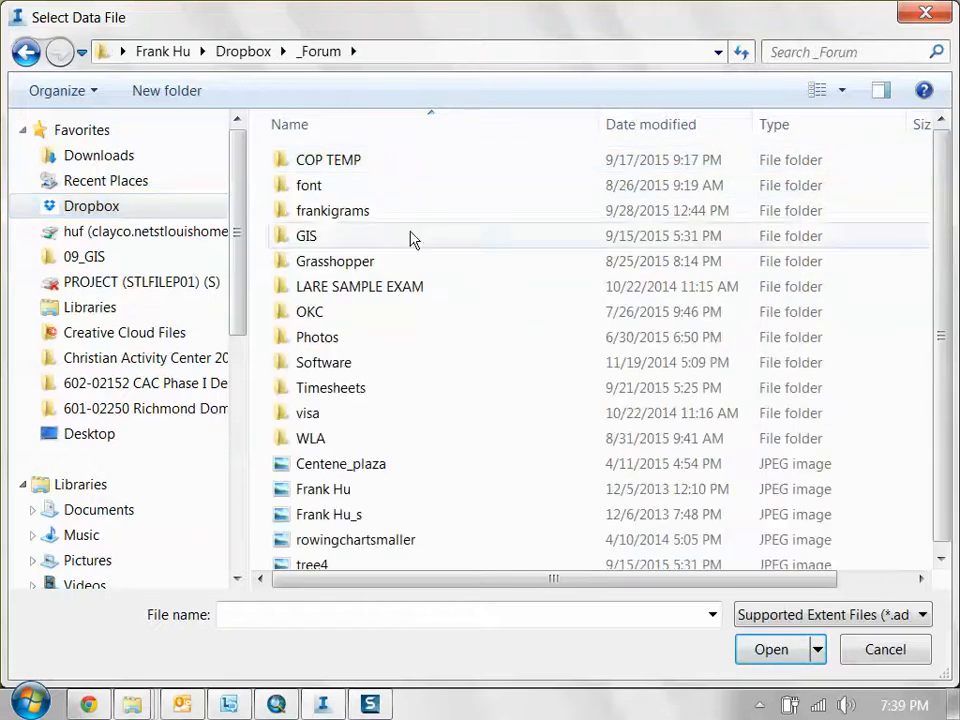
double_click(336, 238)
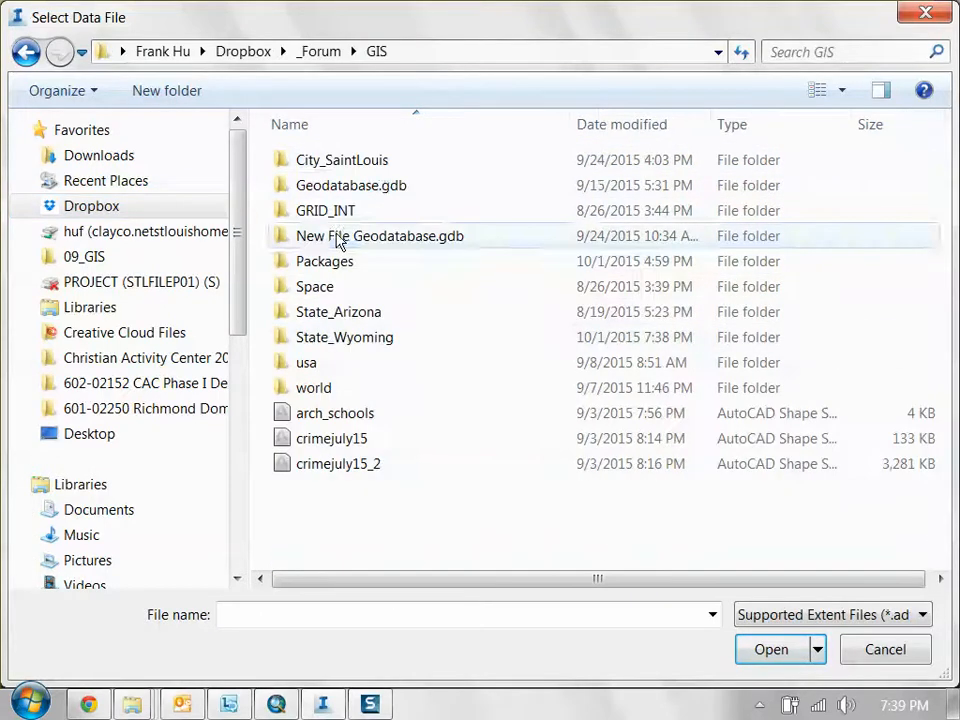
double_click(365, 337)
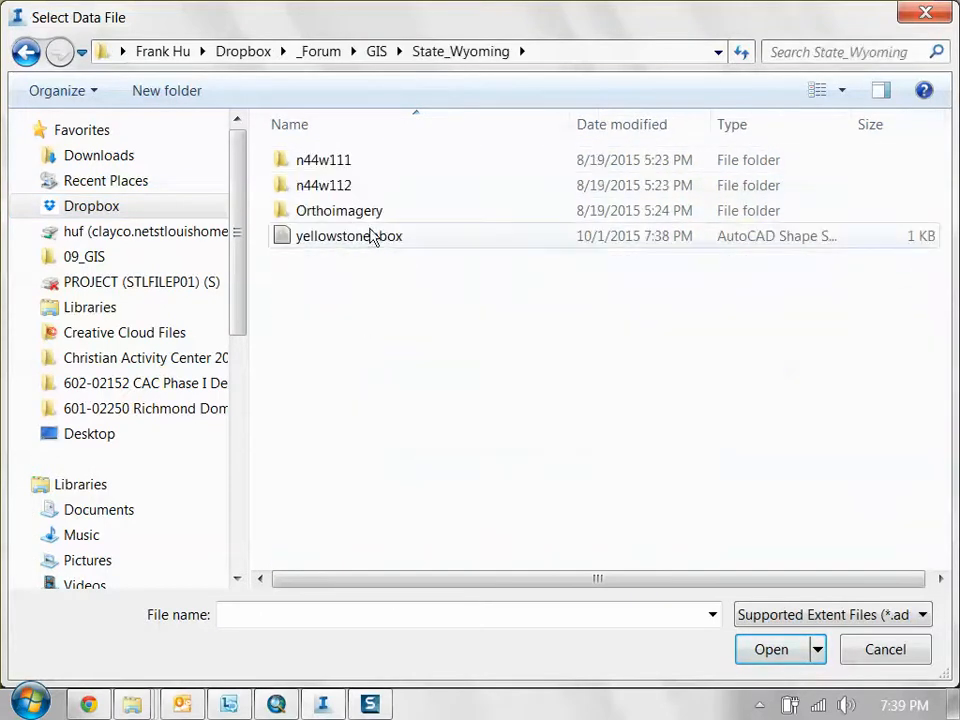
click(370, 236)
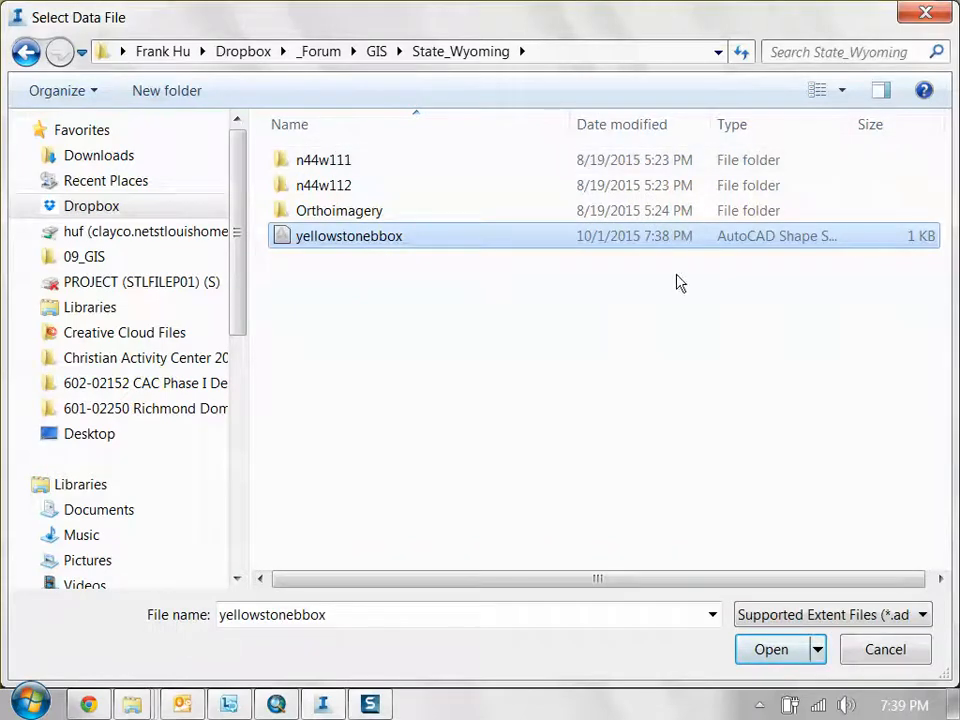
click(768, 651)
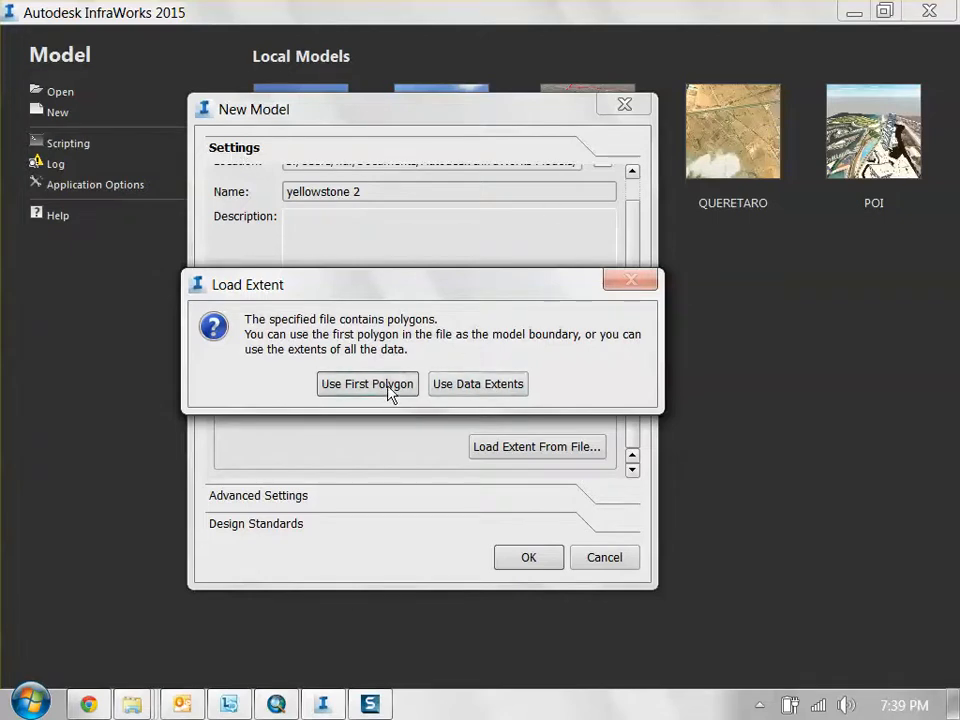
click(480, 387)
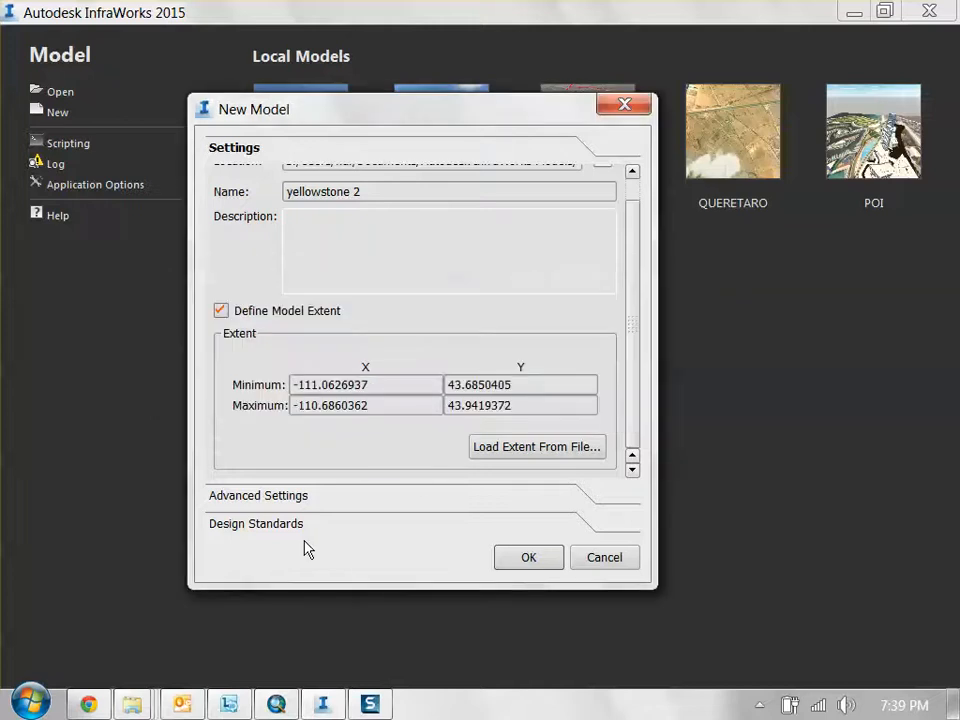
click(522, 560)
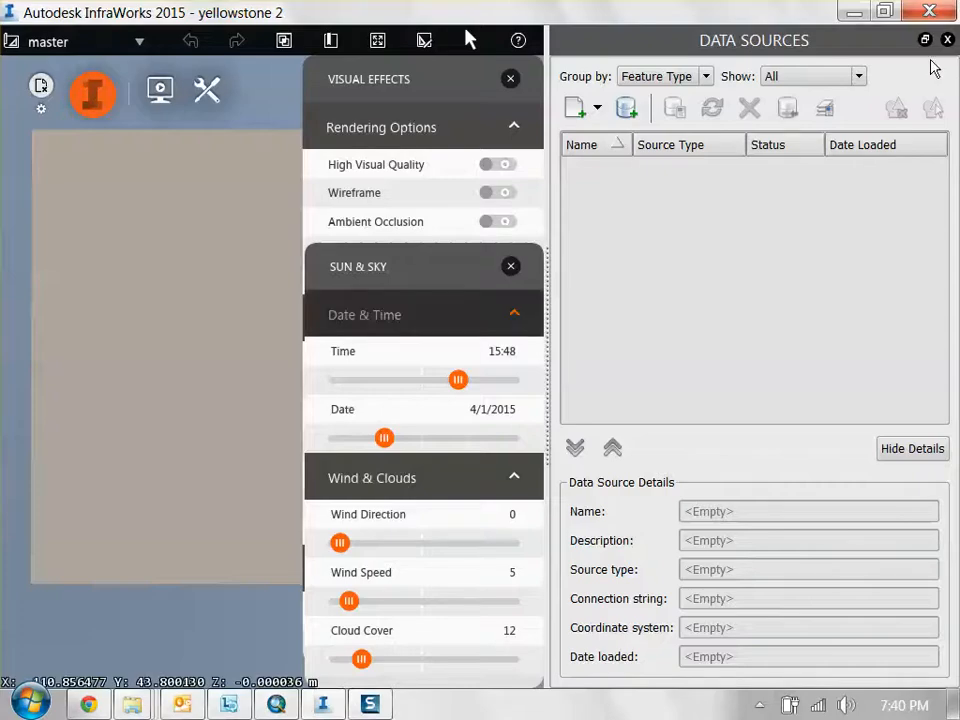
Step: Close the Visual Effects, Sun & Sky and Data Sources panels to clear the model view
click(510, 78)
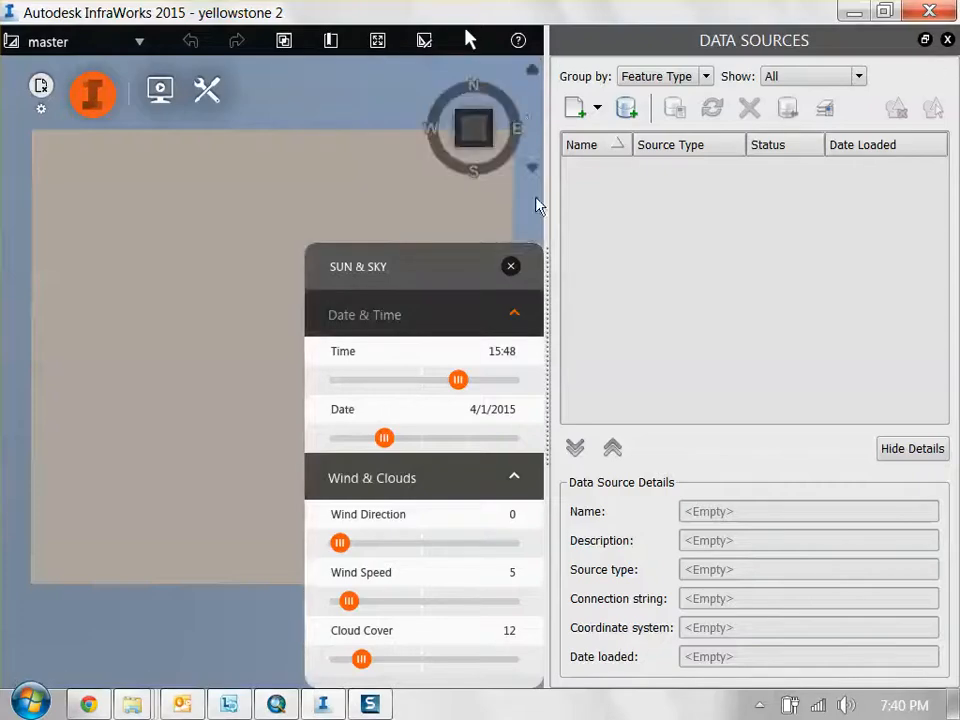
click(510, 266)
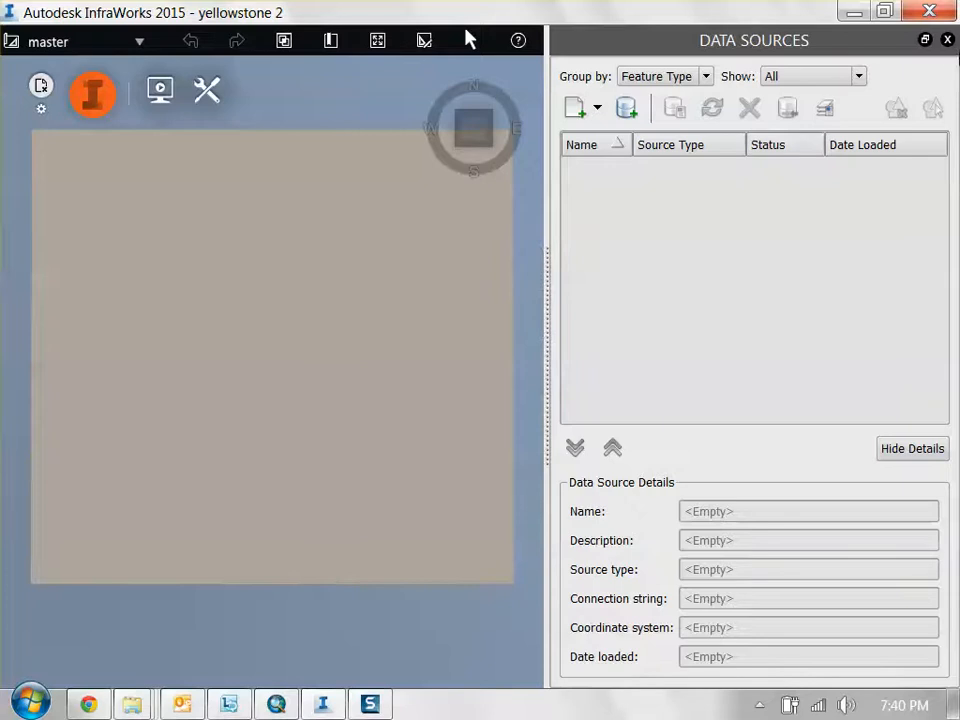
click(947, 40)
Step: Examine the new model's empty ground surface and its extent in perspective from several angles
middle_drag(557, 407, 572, 295)
drag(572, 290, 455, 373)
scroll(508, 430, up, 1)
scroll(514, 353, up, 3)
scroll(484, 336, down, 3)
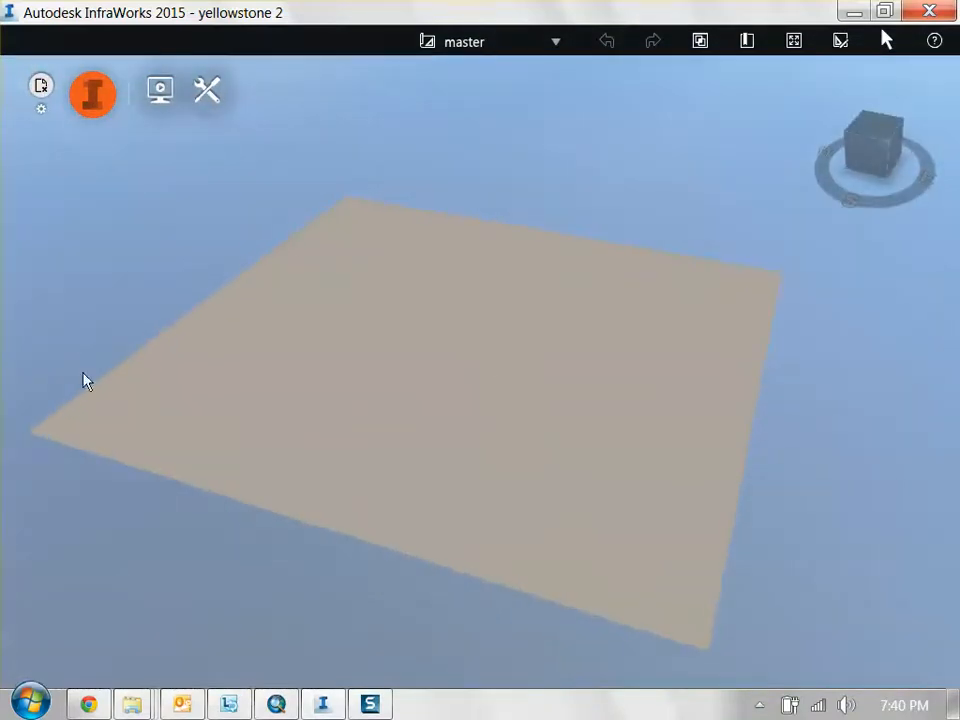
drag(545, 436, 467, 193)
drag(767, 332, 390, 375)
scroll(550, 349, up, 3)
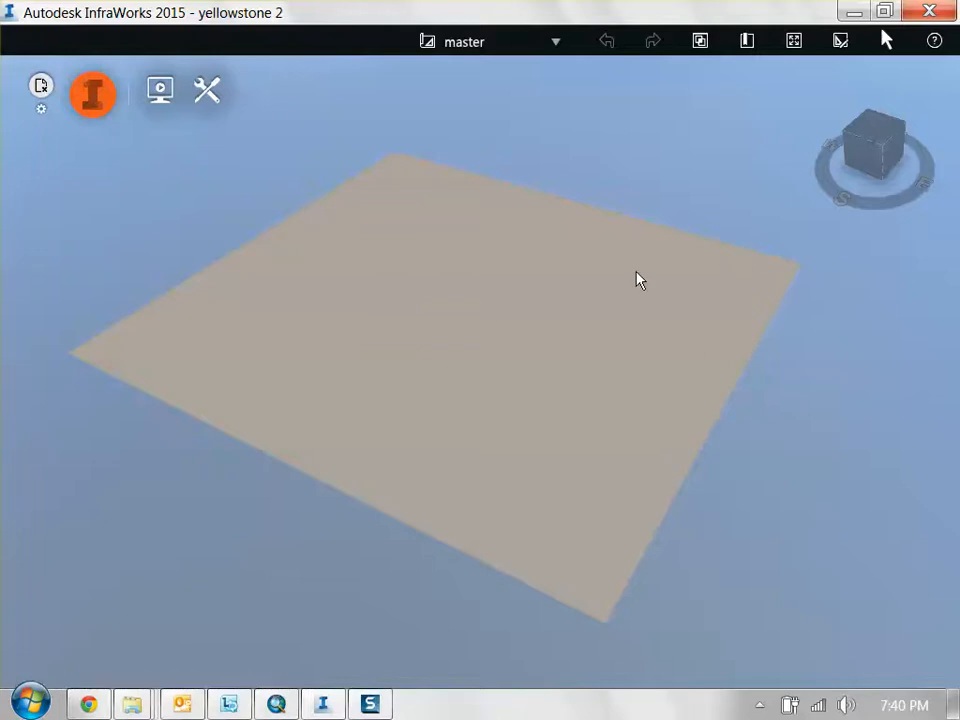
drag(372, 309, 394, 317)
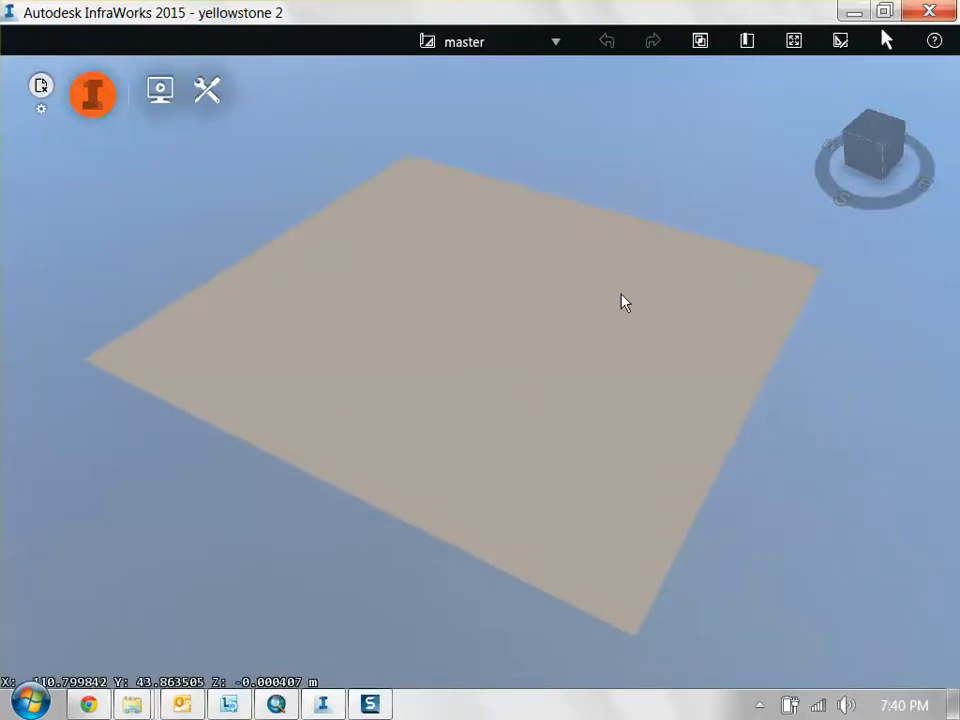
drag(432, 444, 542, 315)
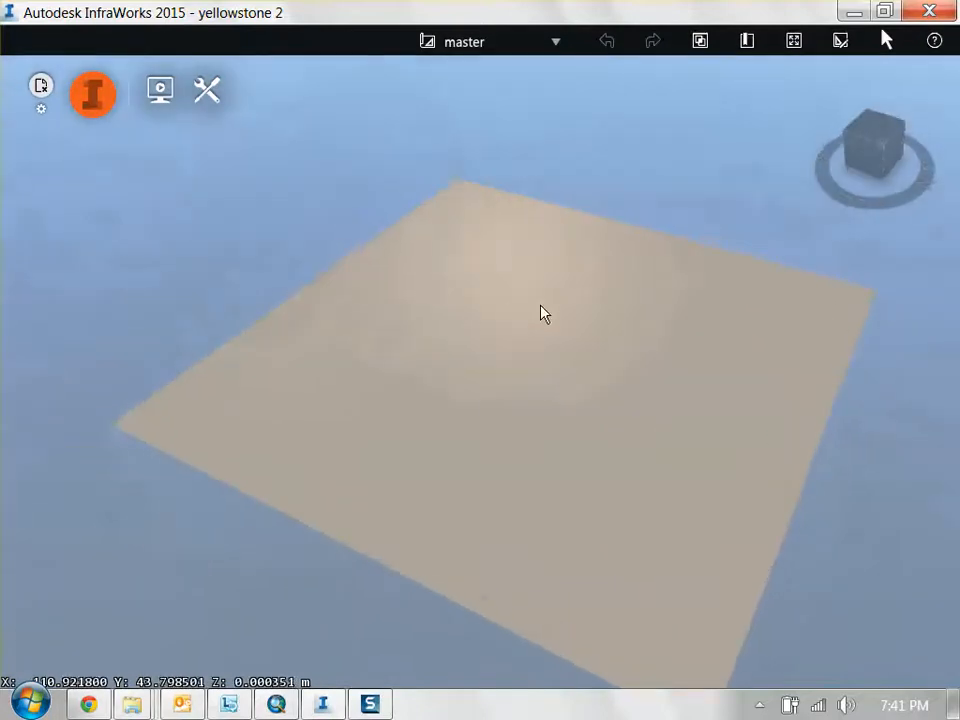
drag(418, 392, 453, 316)
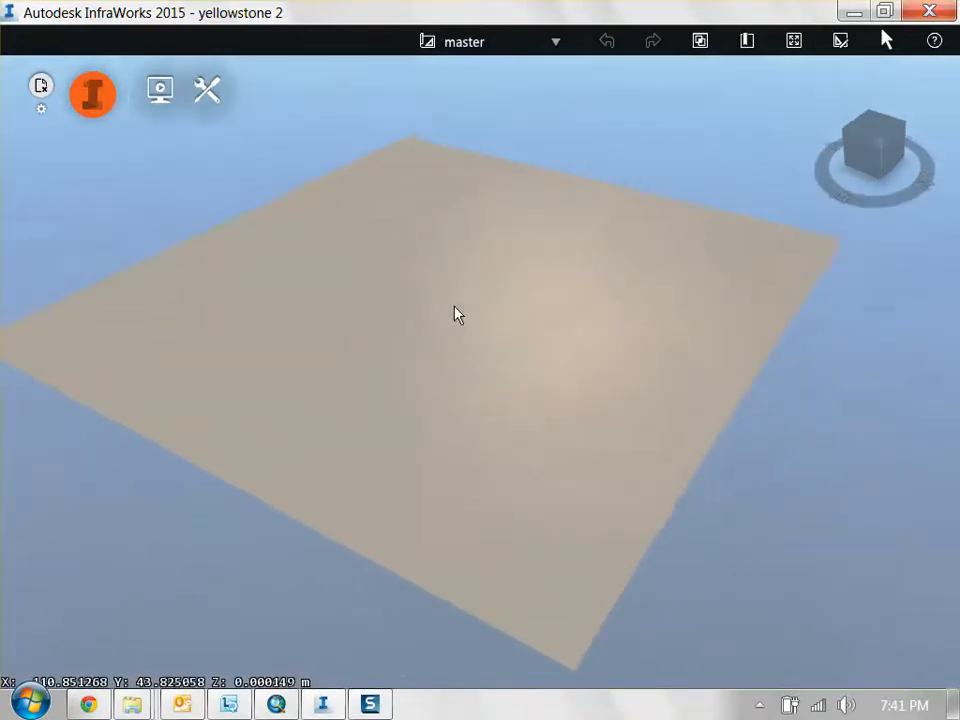
Step: Open the model's data sources list from the model creation and management tools
click(92, 100)
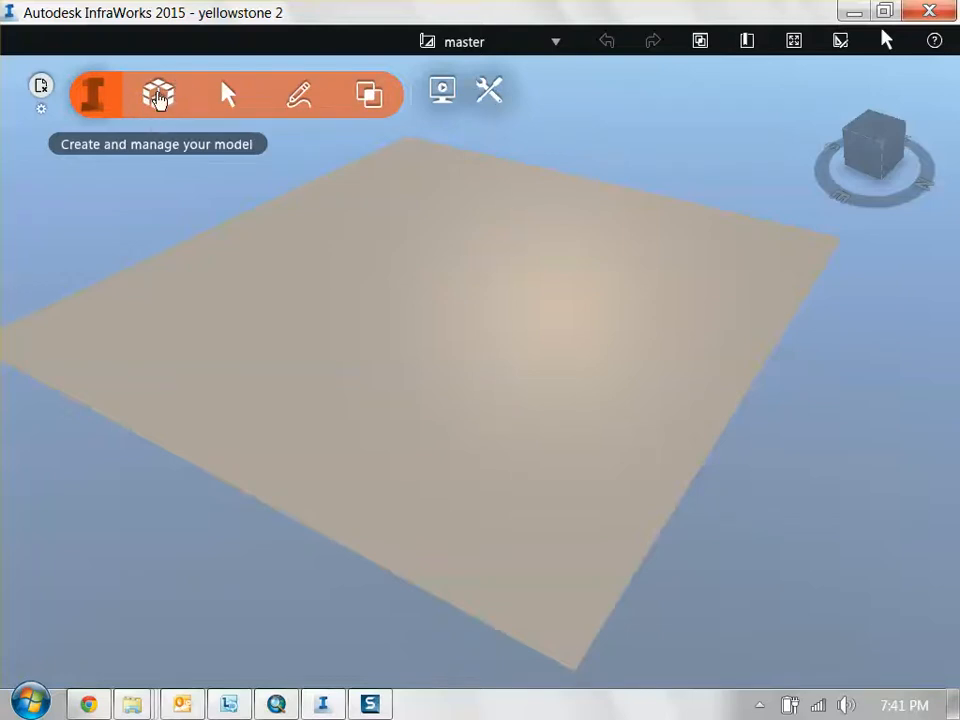
click(158, 96)
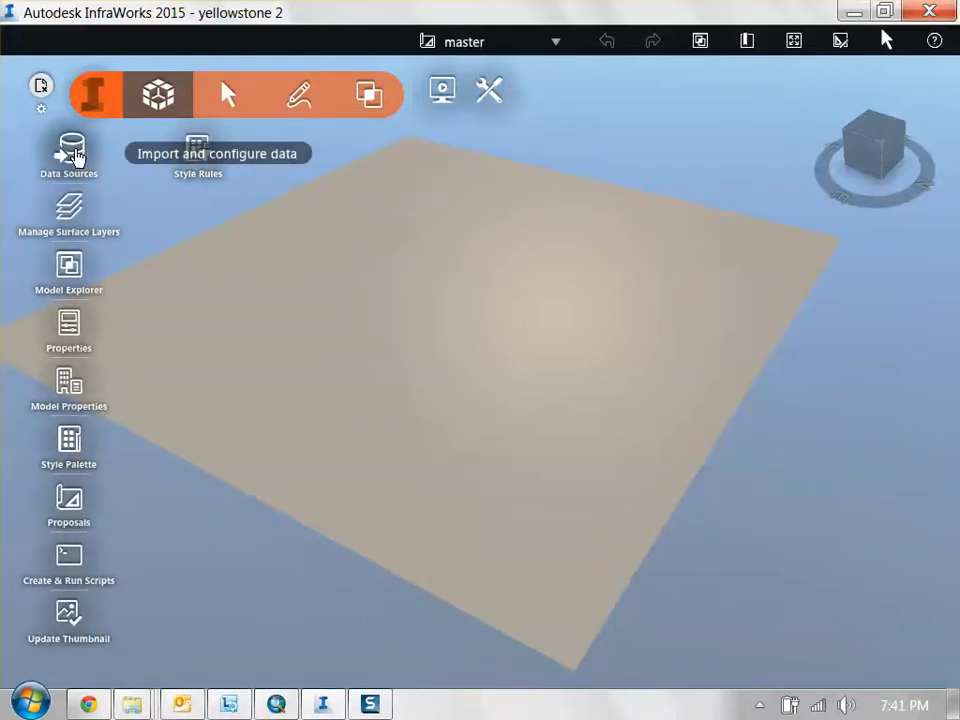
click(74, 155)
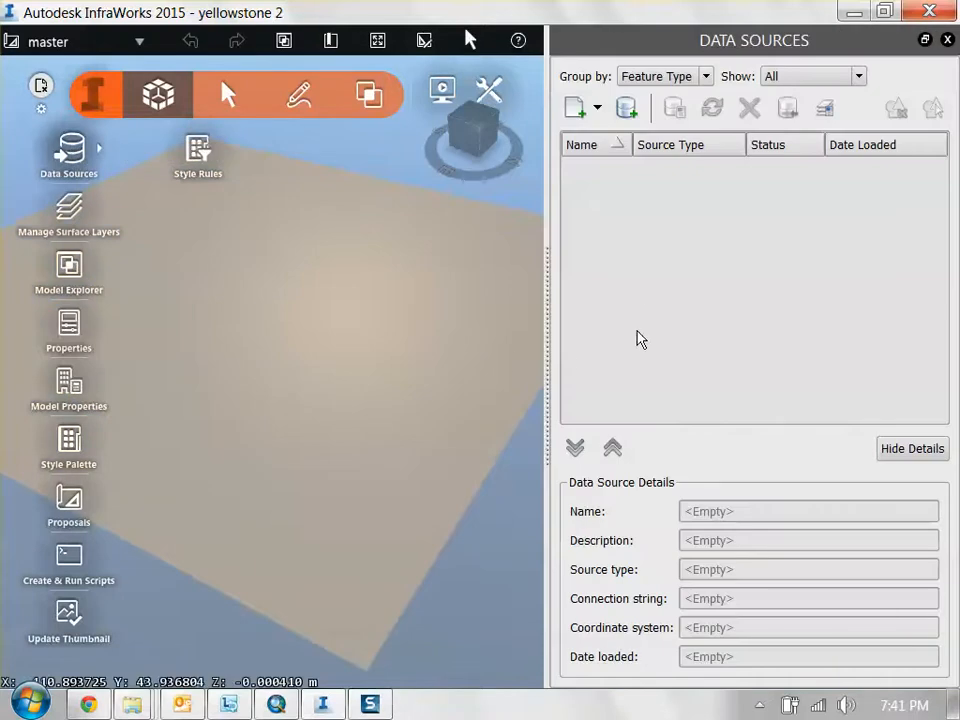
click(598, 109)
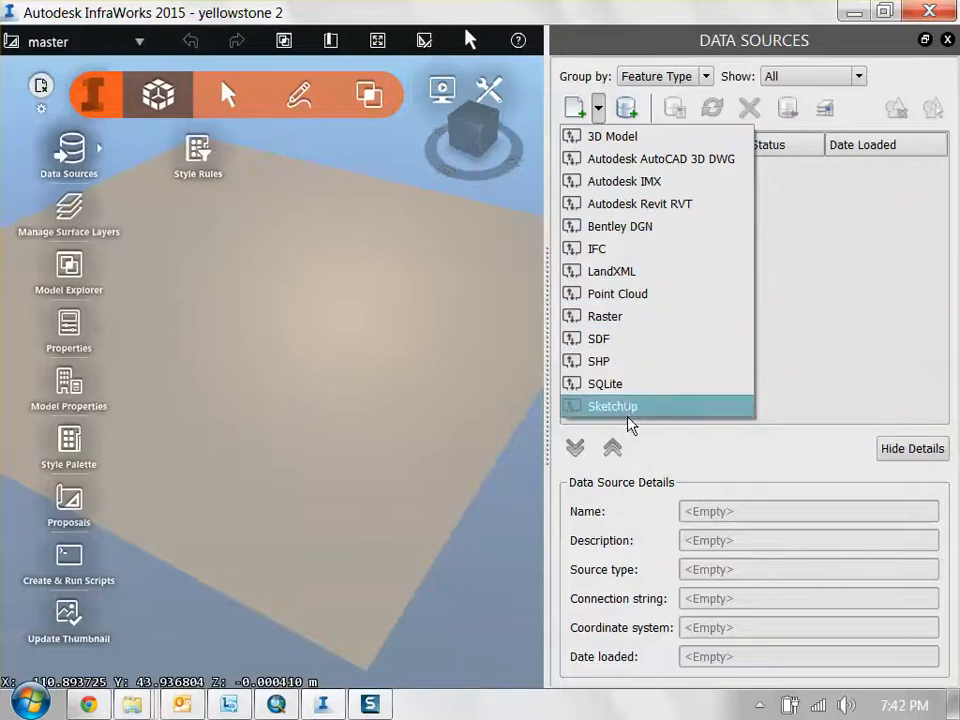
click(628, 341)
click(881, 647)
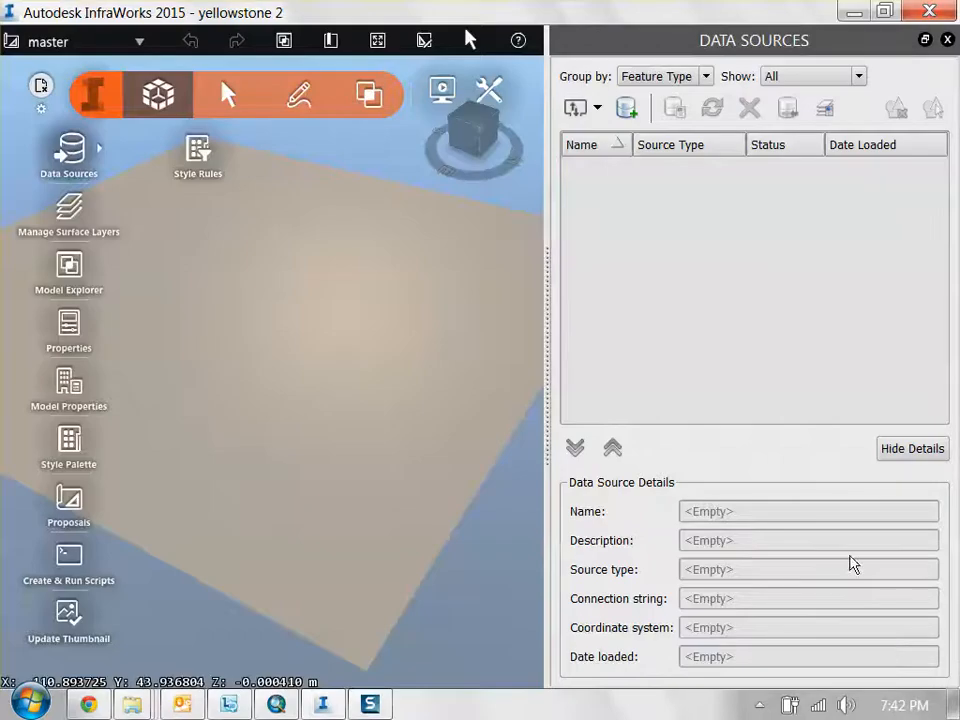
Step: Add the imgn44w111_13 raster from the n44w111 folder in Dropbox\_Forum\GIS\State_Wyoming as a raster data source
click(597, 107)
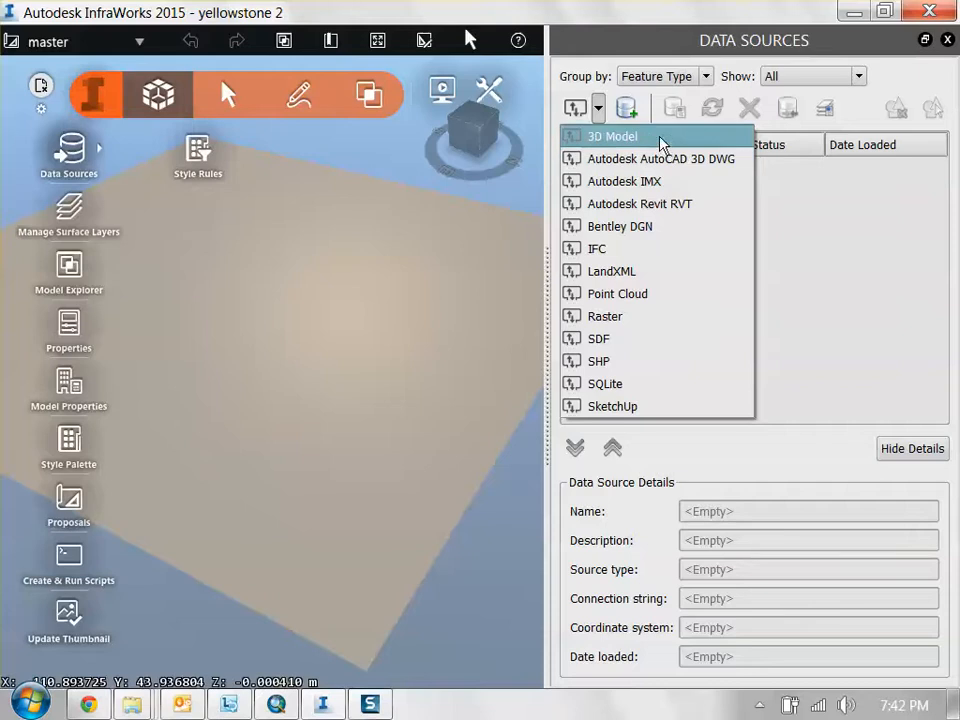
click(621, 317)
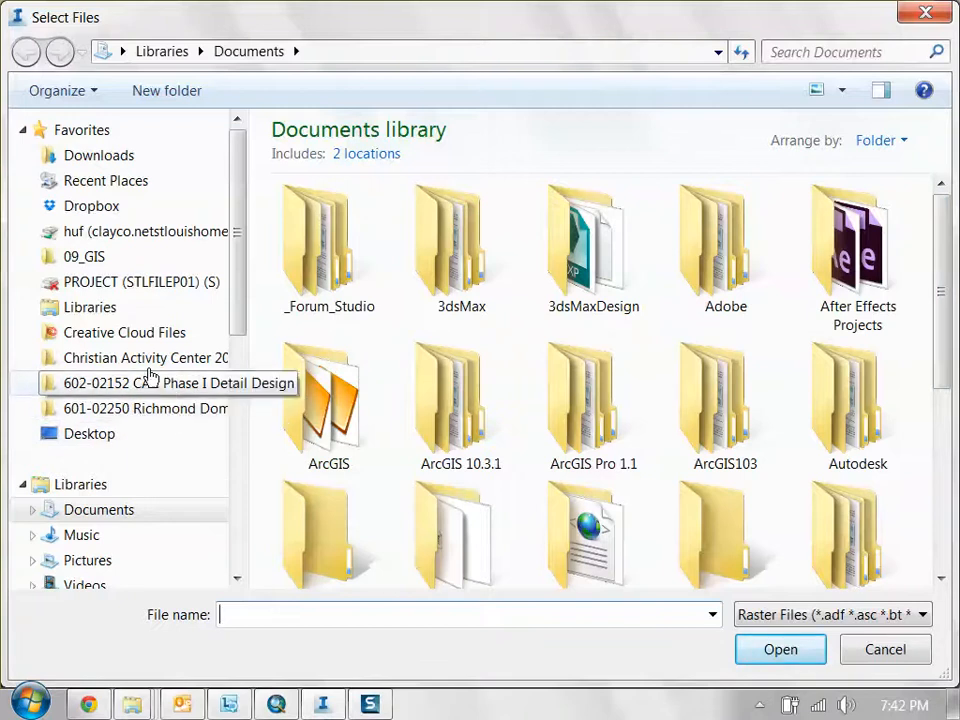
click(97, 205)
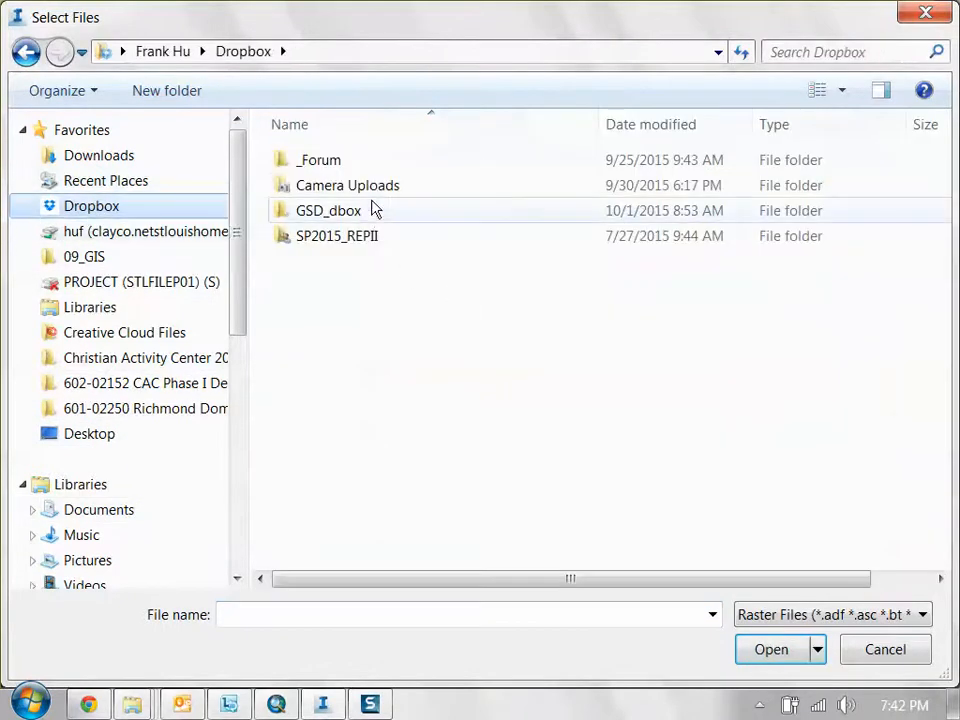
double_click(337, 163)
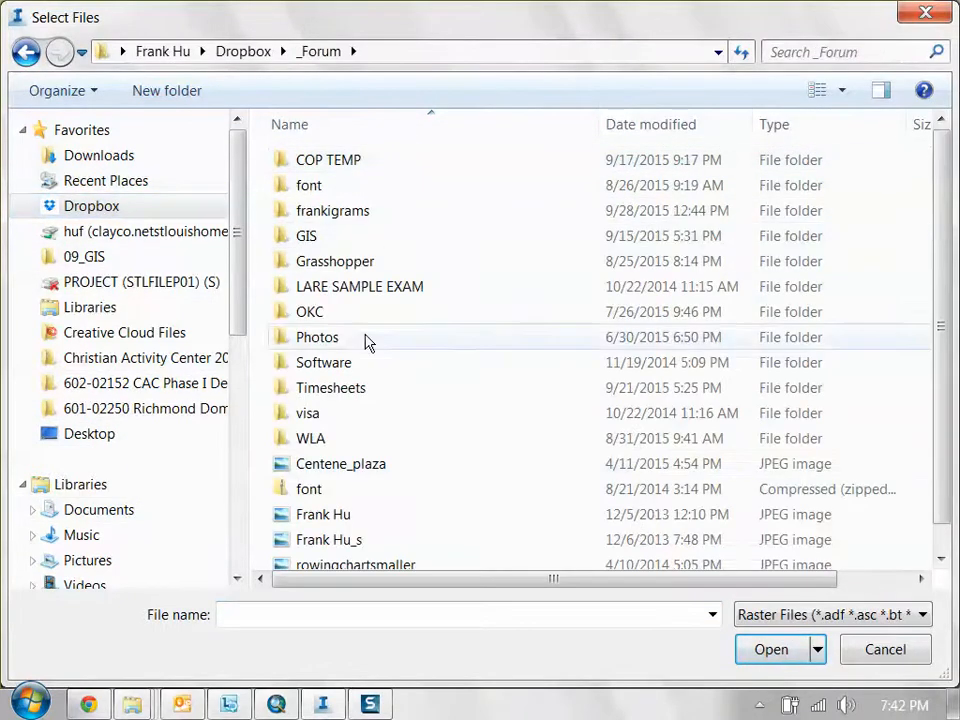
double_click(335, 238)
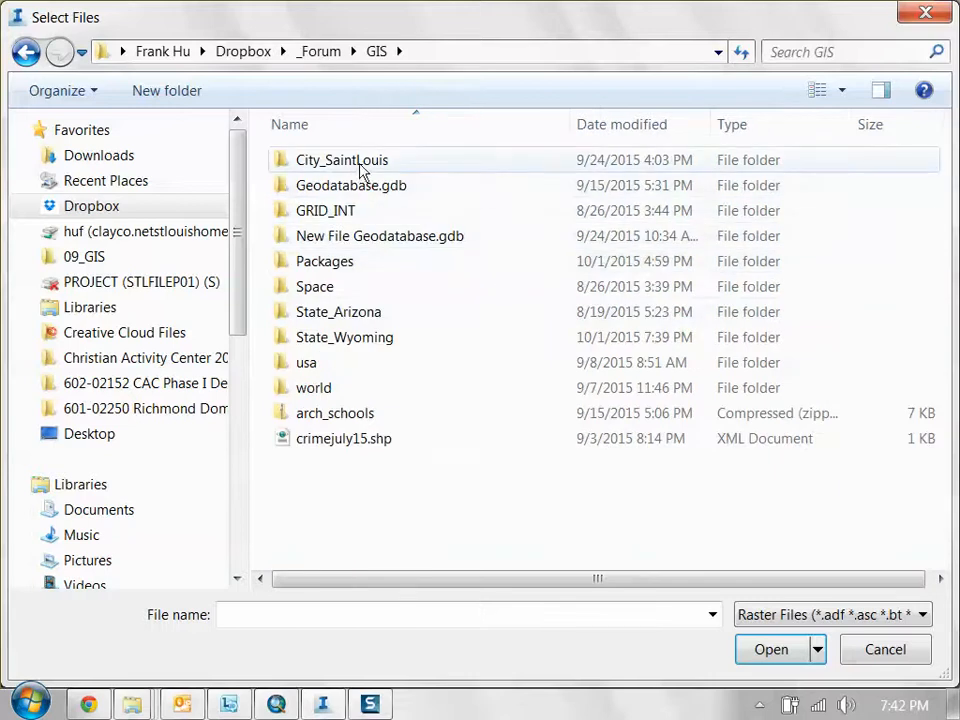
double_click(363, 340)
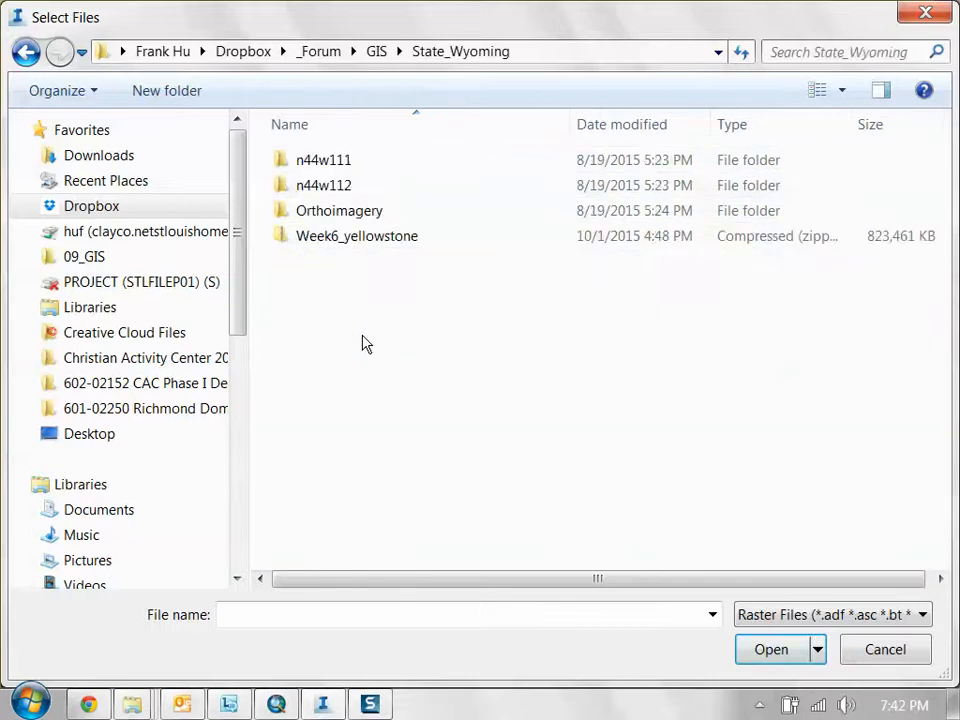
double_click(352, 163)
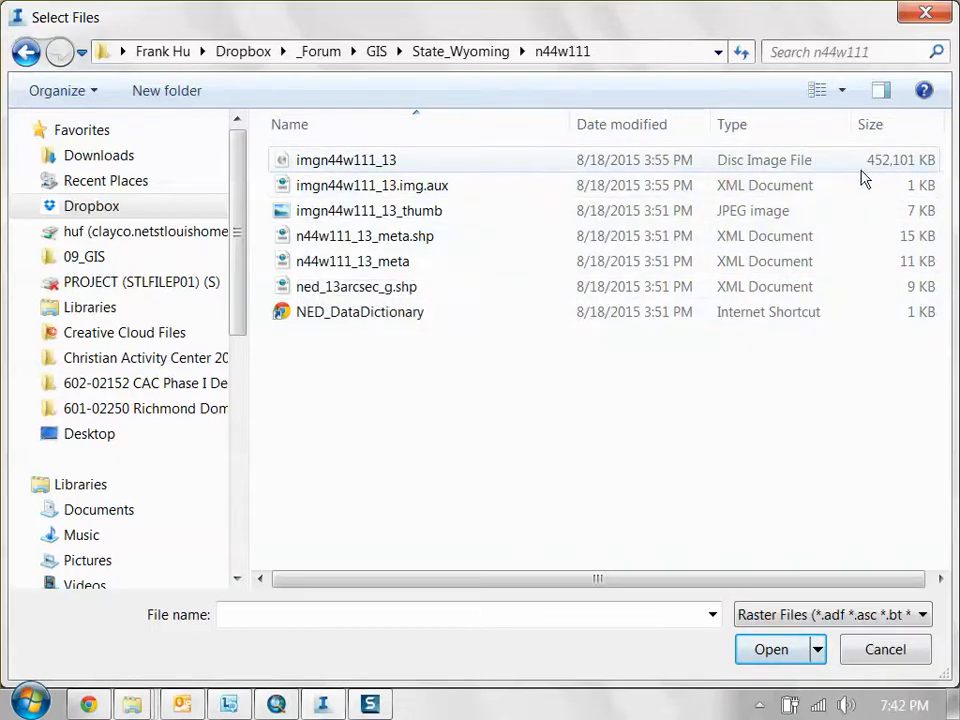
click(600, 168)
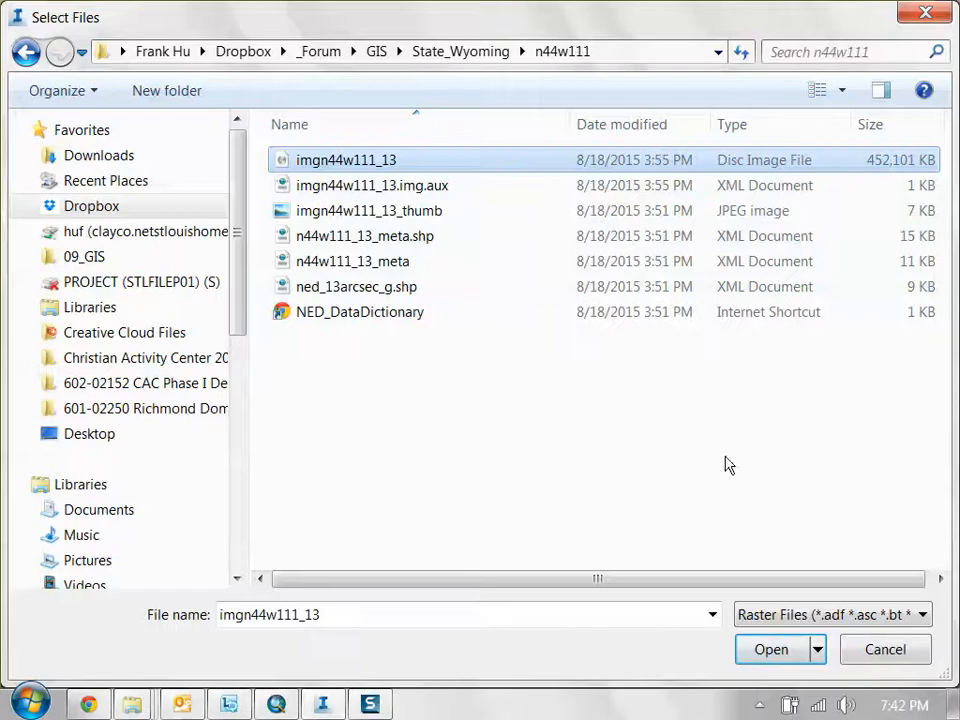
click(771, 650)
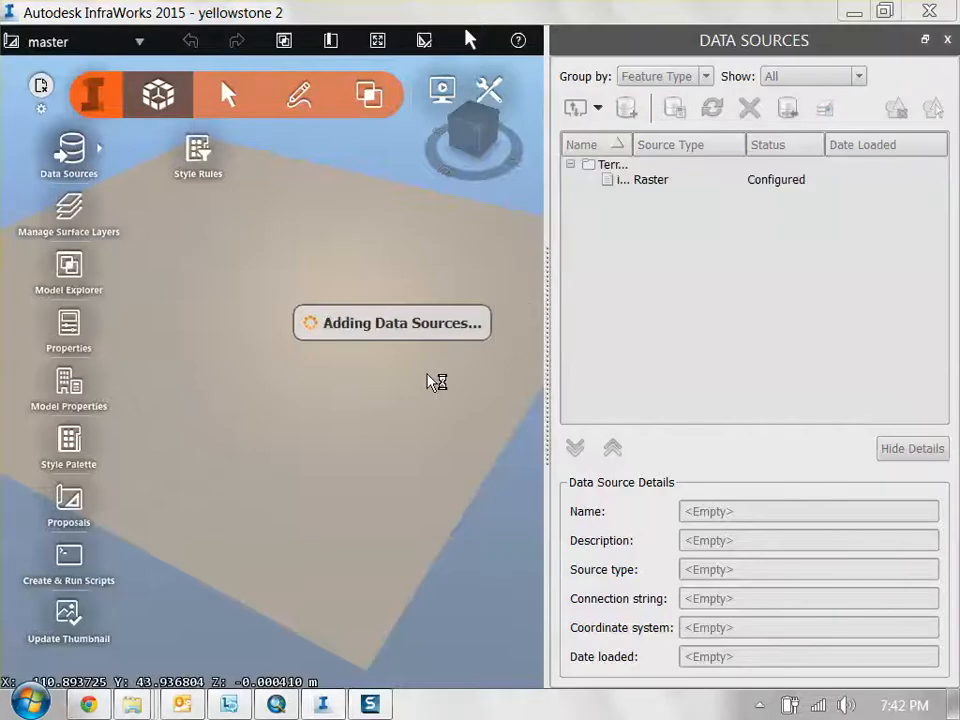
Step: Widen the Name column so the full file name shows and select the imgn44w111_13.img raster
drag(632, 145, 726, 145)
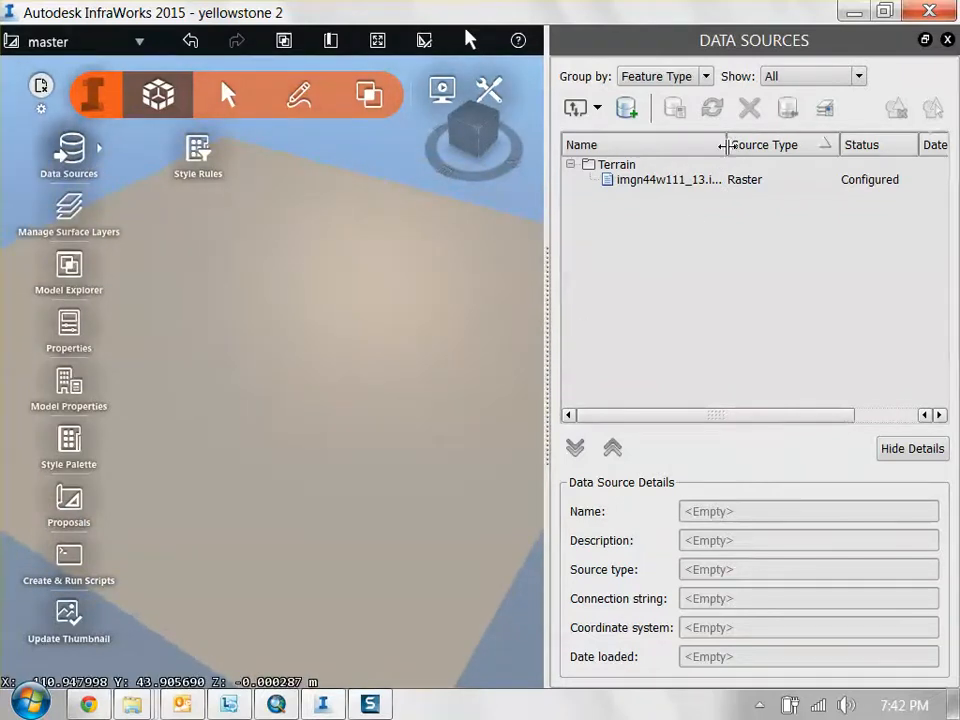
drag(726, 145, 746, 146)
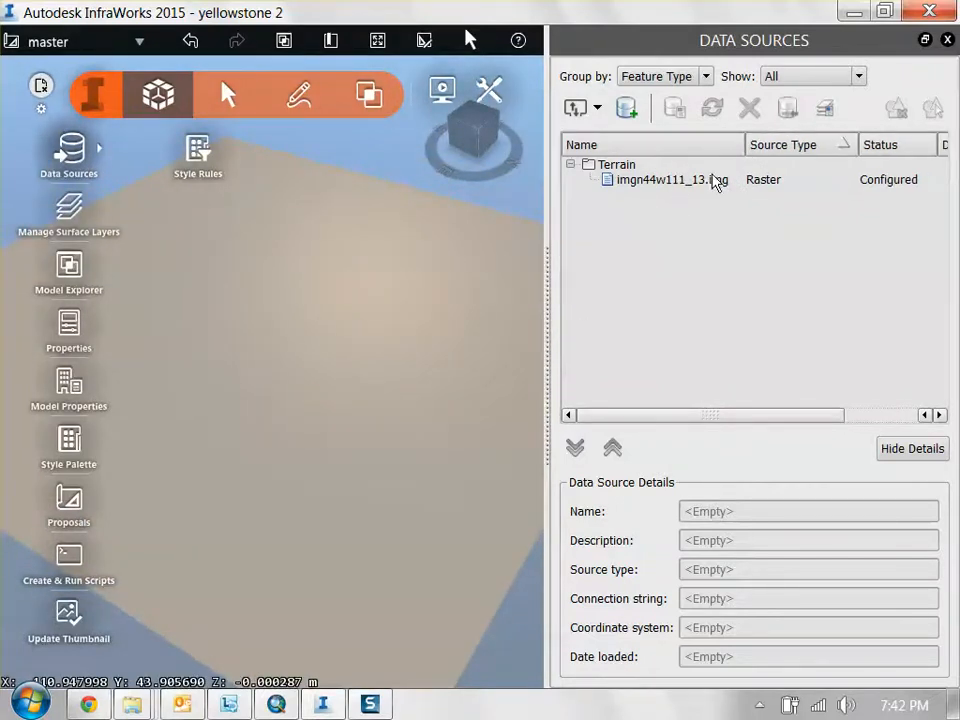
click(673, 184)
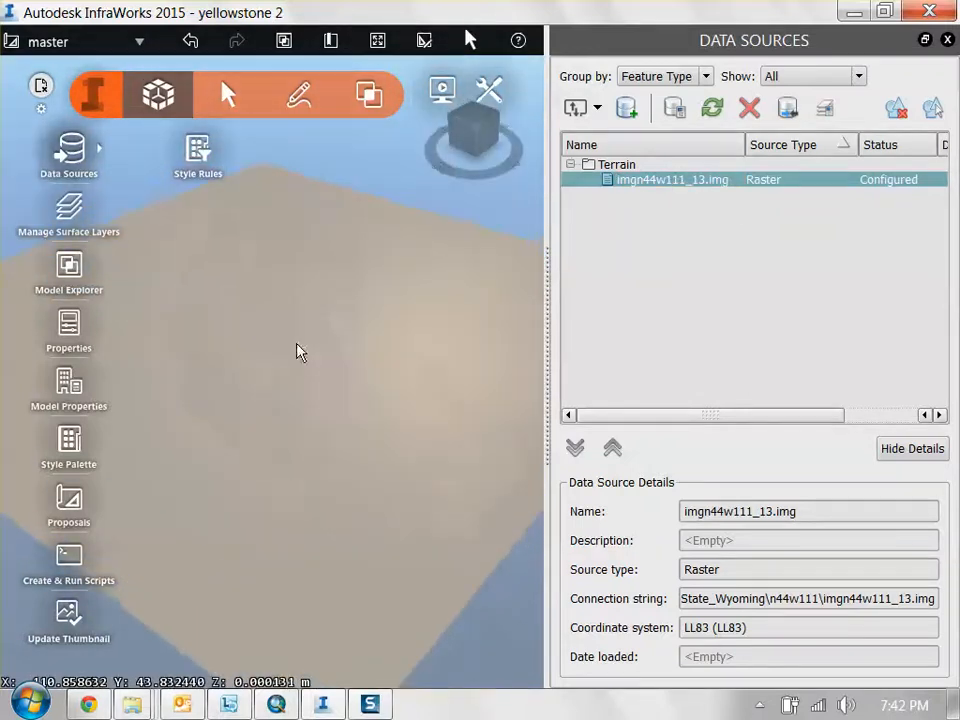
click(677, 212)
click(690, 182)
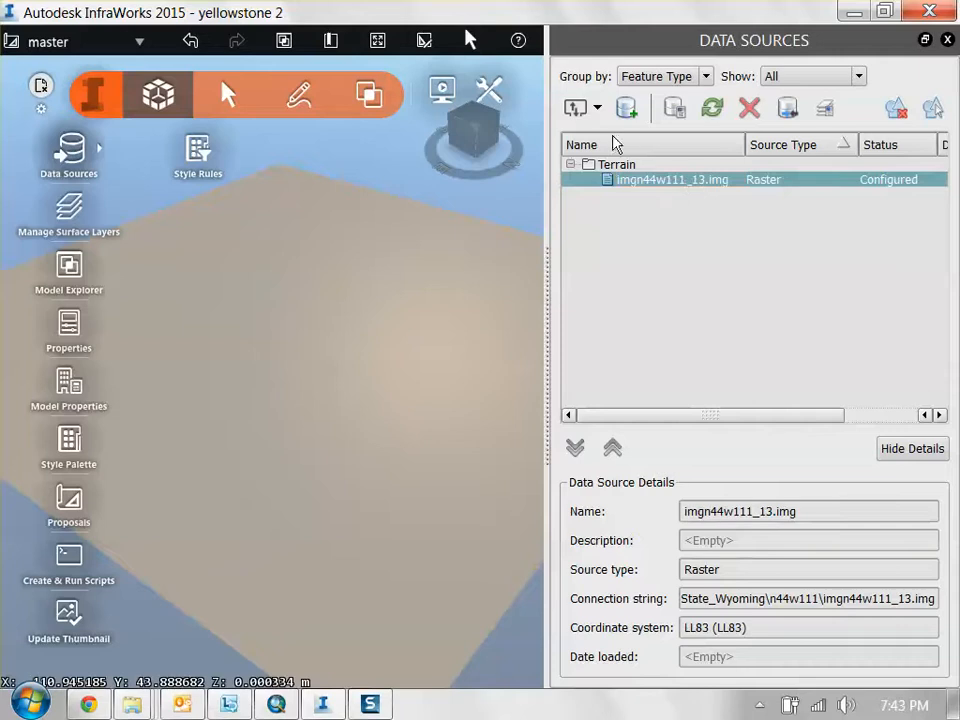
Step: Configure the imgn44w111_13.img source as Terrain, keeping the LL83 coordinate system
double_click(671, 182)
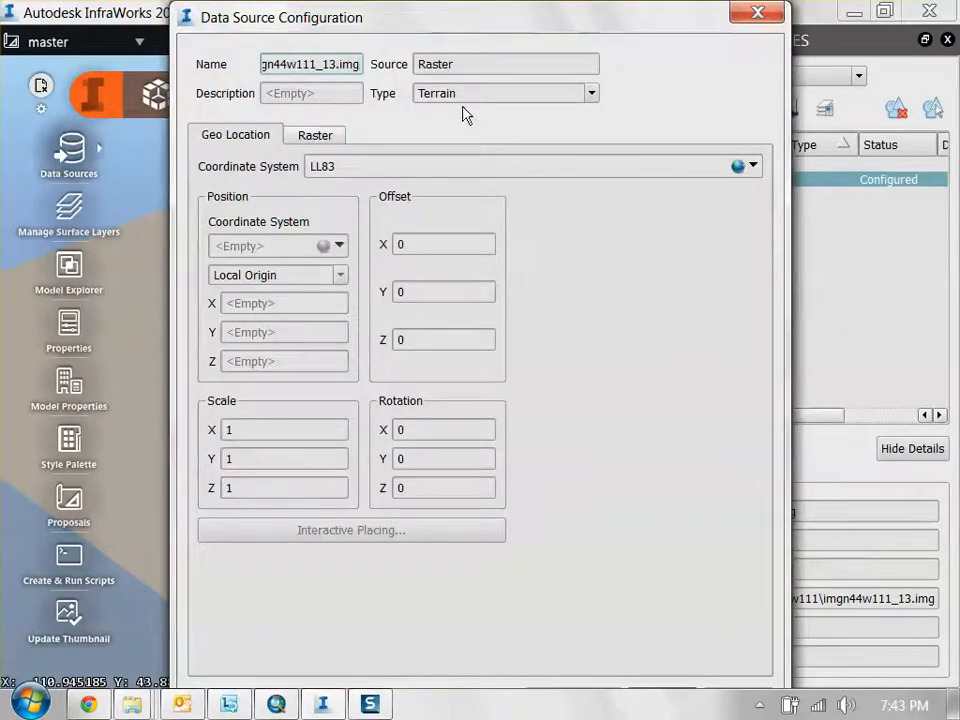
drag(418, 28, 392, 27)
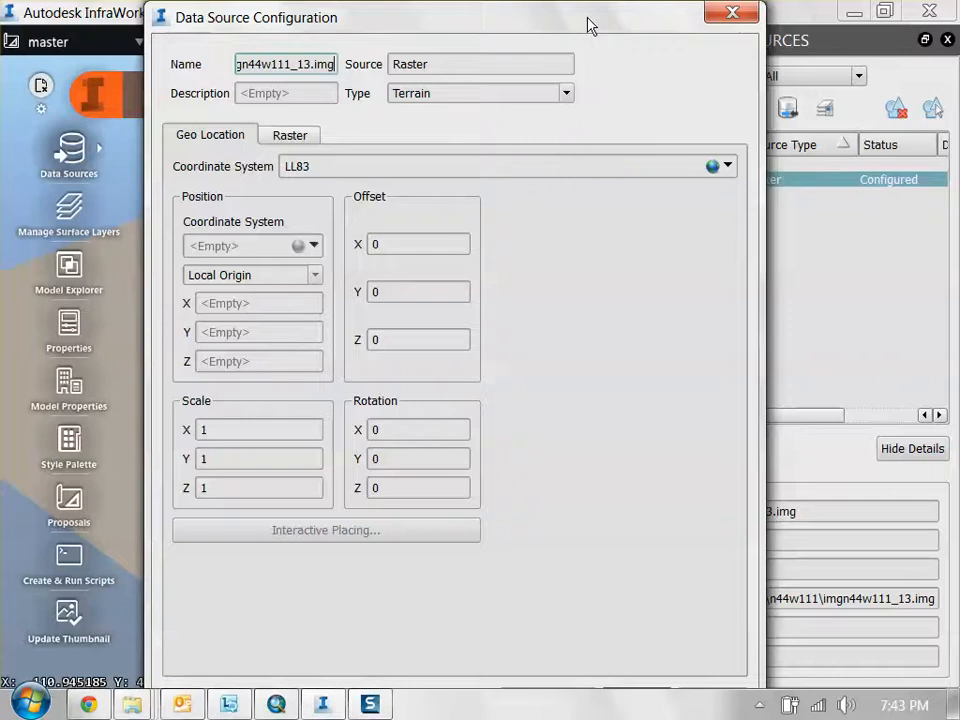
click(568, 93)
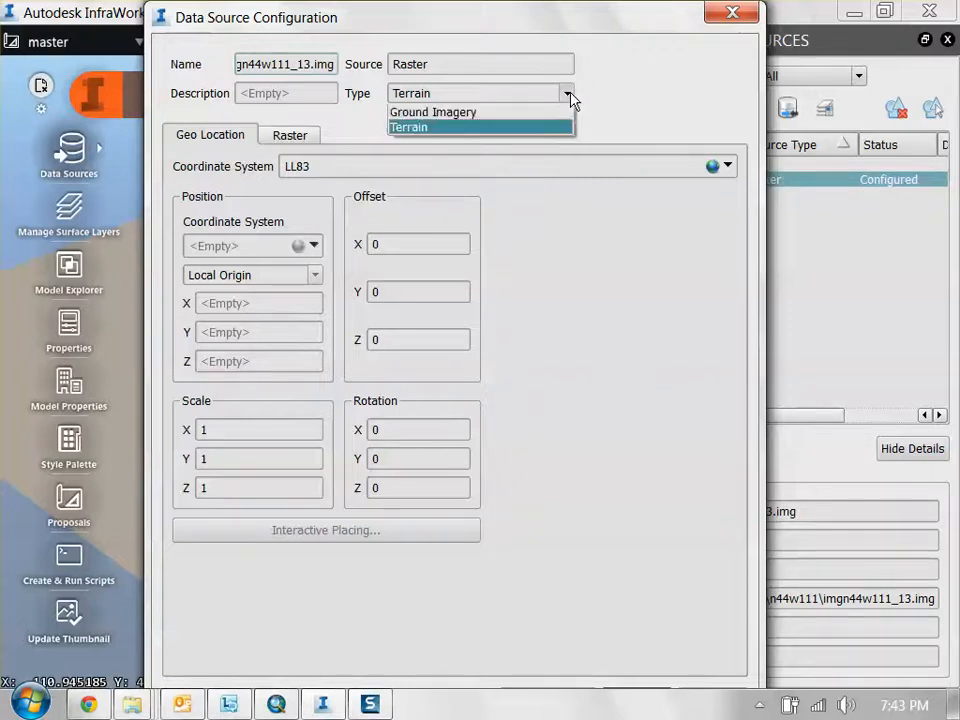
click(422, 128)
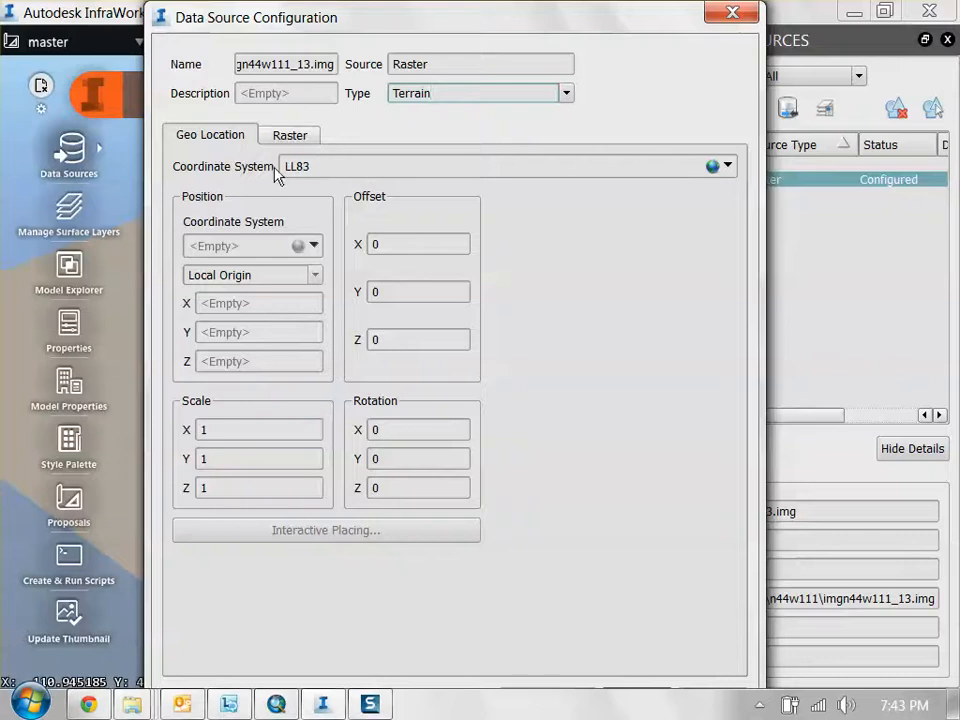
click(729, 167)
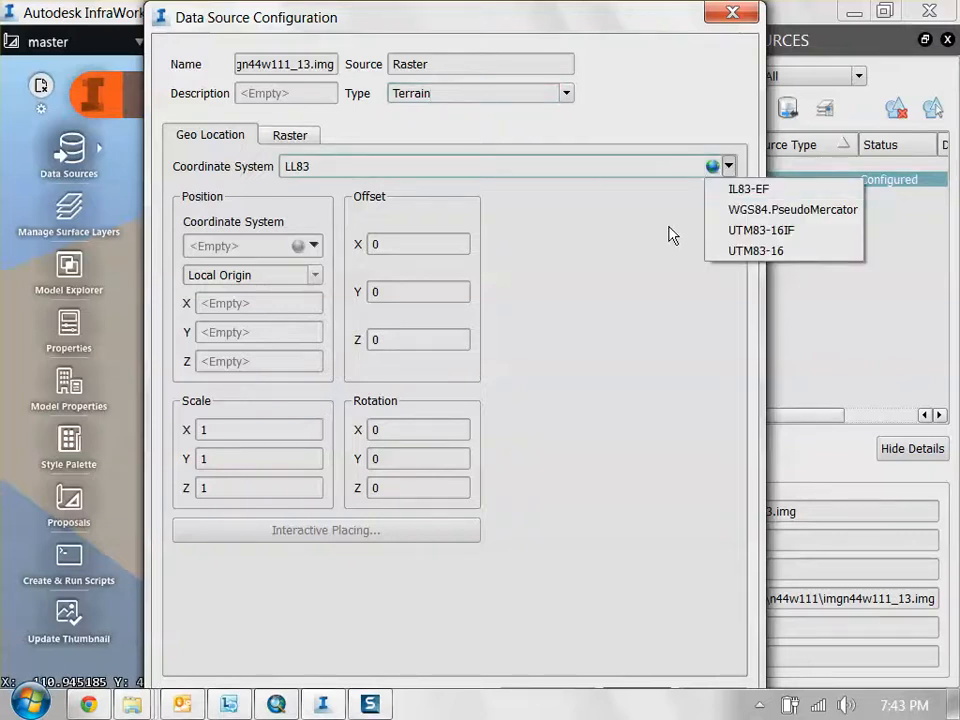
click(631, 220)
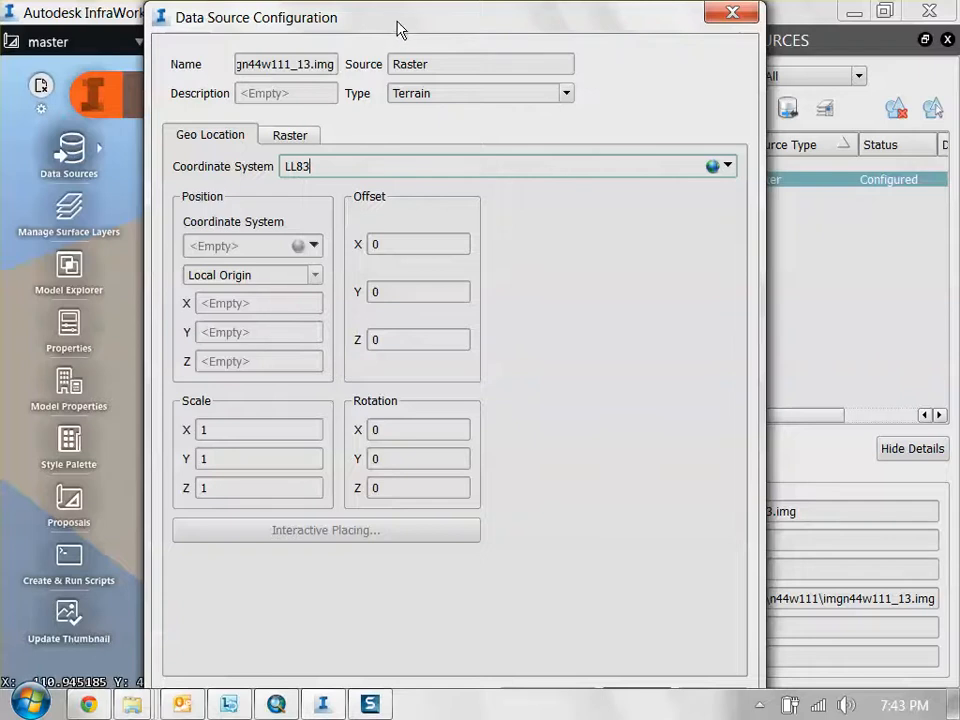
drag(407, 27, 420, 60)
drag(590, 53, 517, 11)
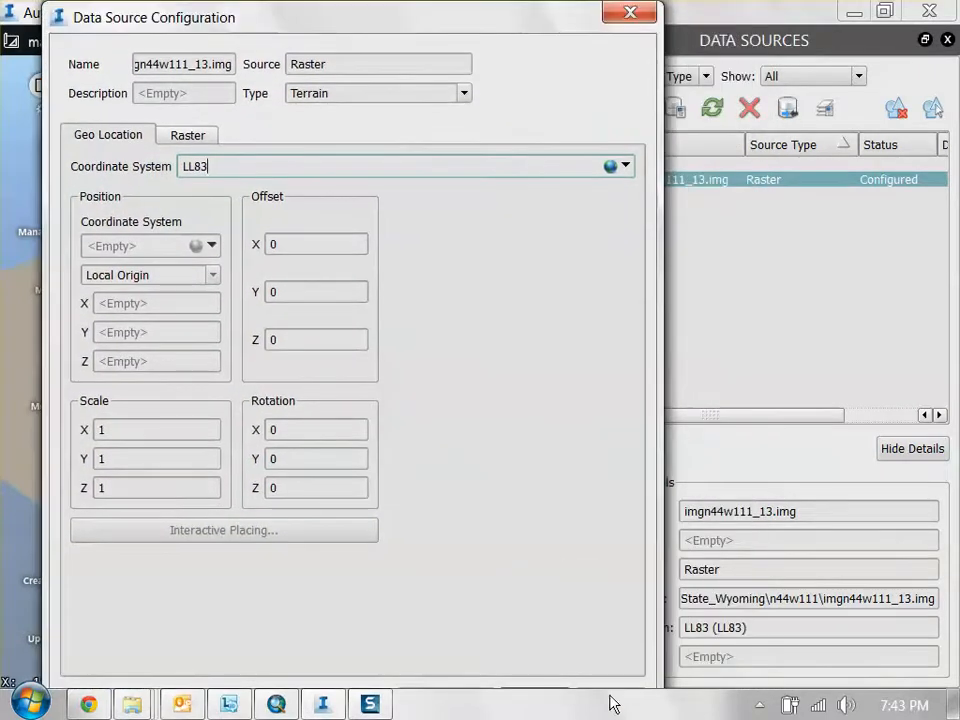
click(544, 688)
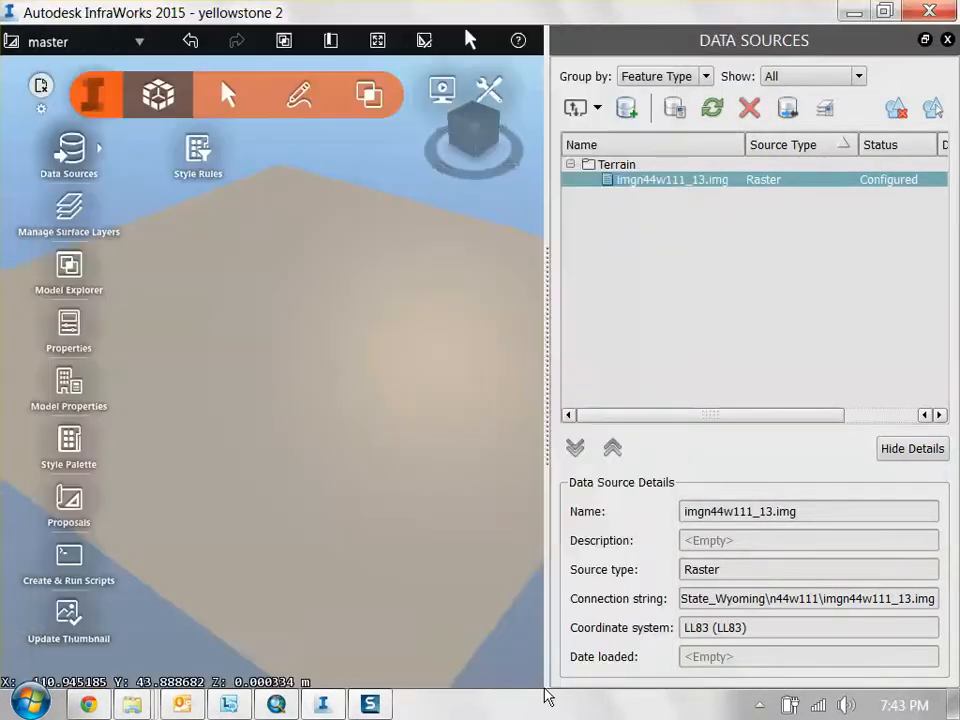
Step: Reopen the imgn44w111_13.img source configuration and import the raster into the model with its current settings
right_click(706, 197)
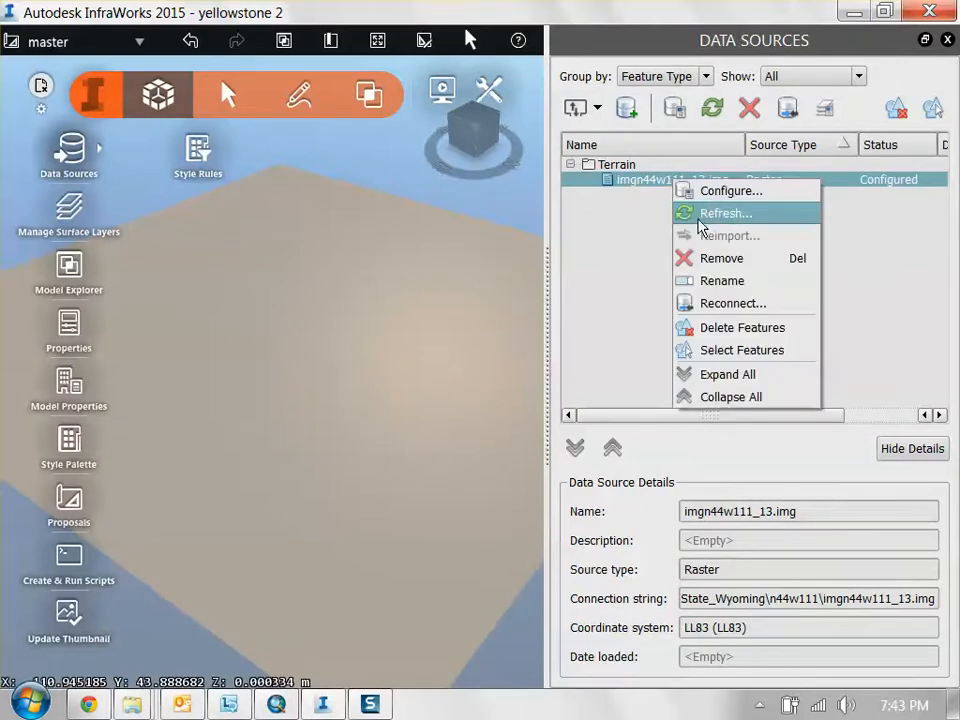
click(649, 187)
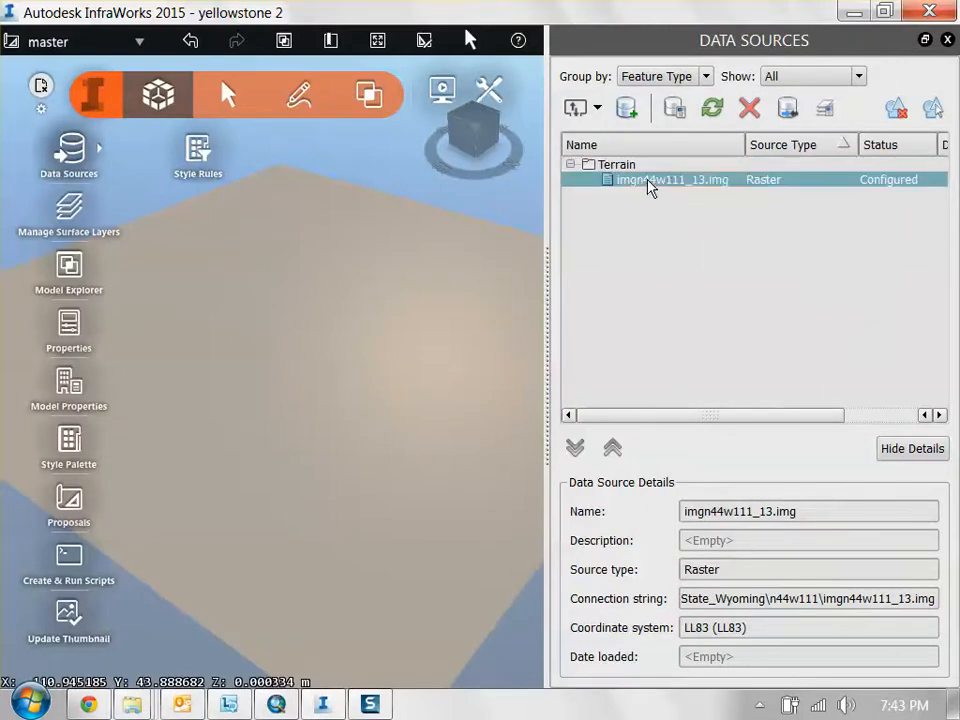
double_click(649, 187)
drag(606, 24, 570, 7)
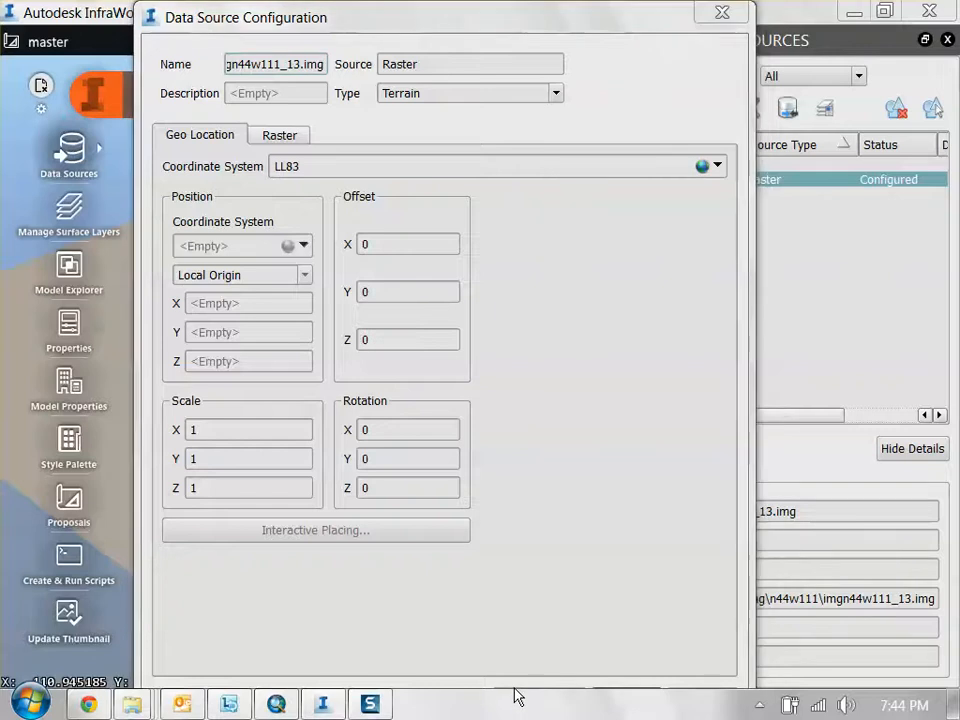
click(512, 689)
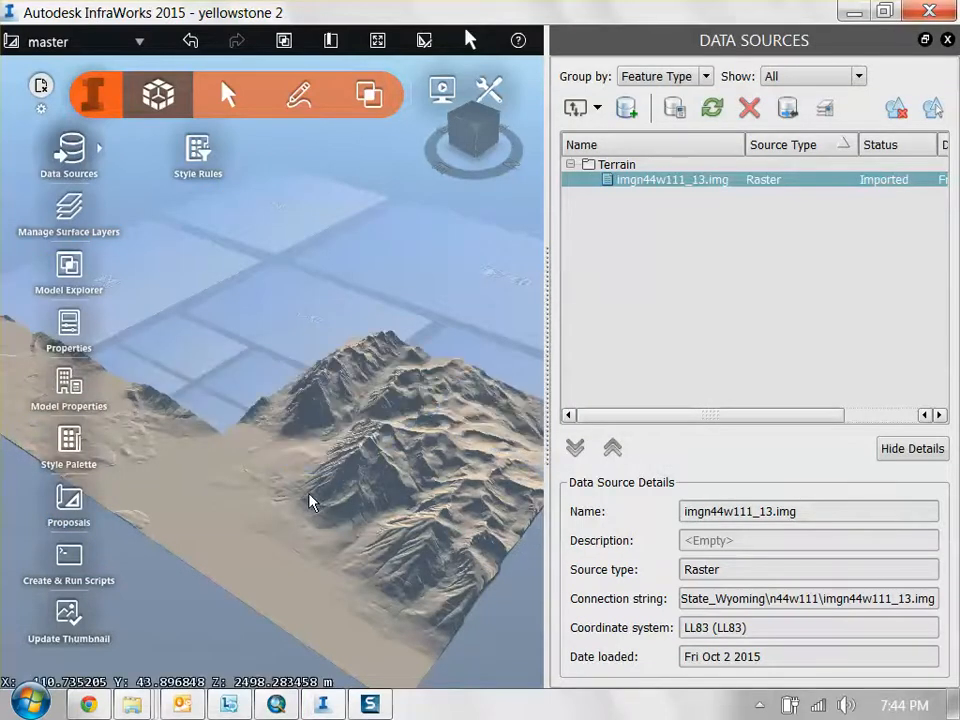
Step: Examine the mountain terrain in perspective from several angles
drag(294, 461, 199, 446)
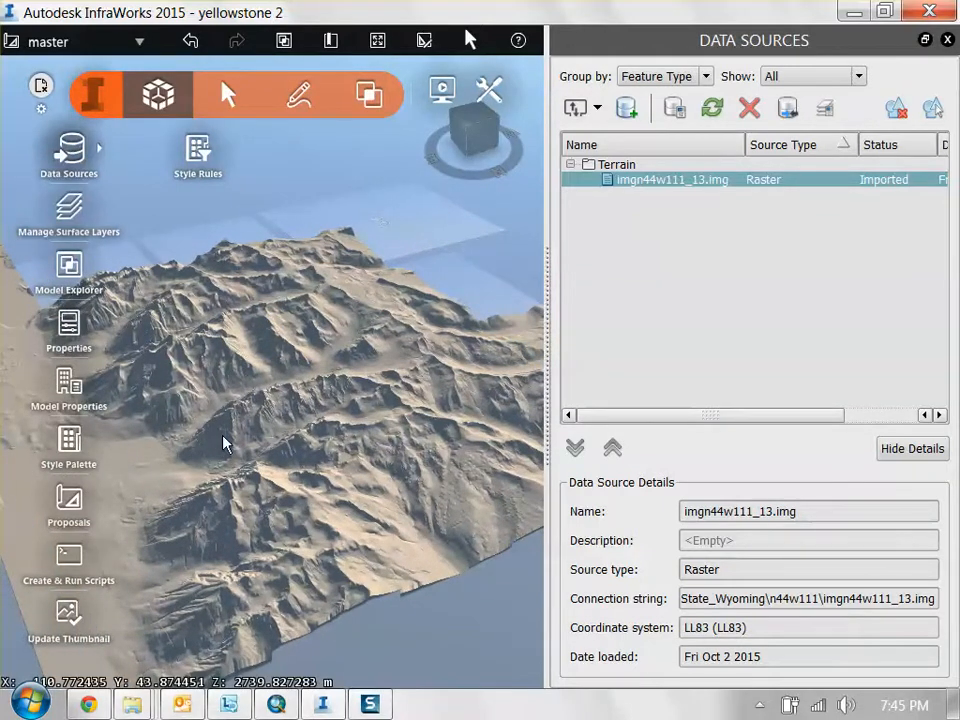
drag(266, 446, 337, 420)
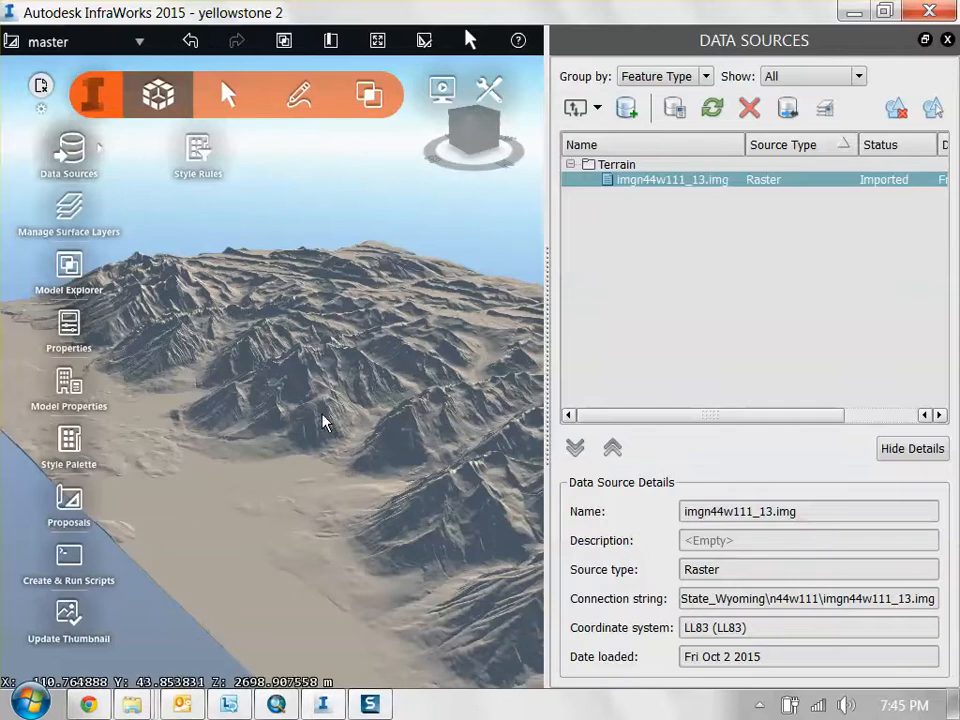
drag(293, 475, 385, 337)
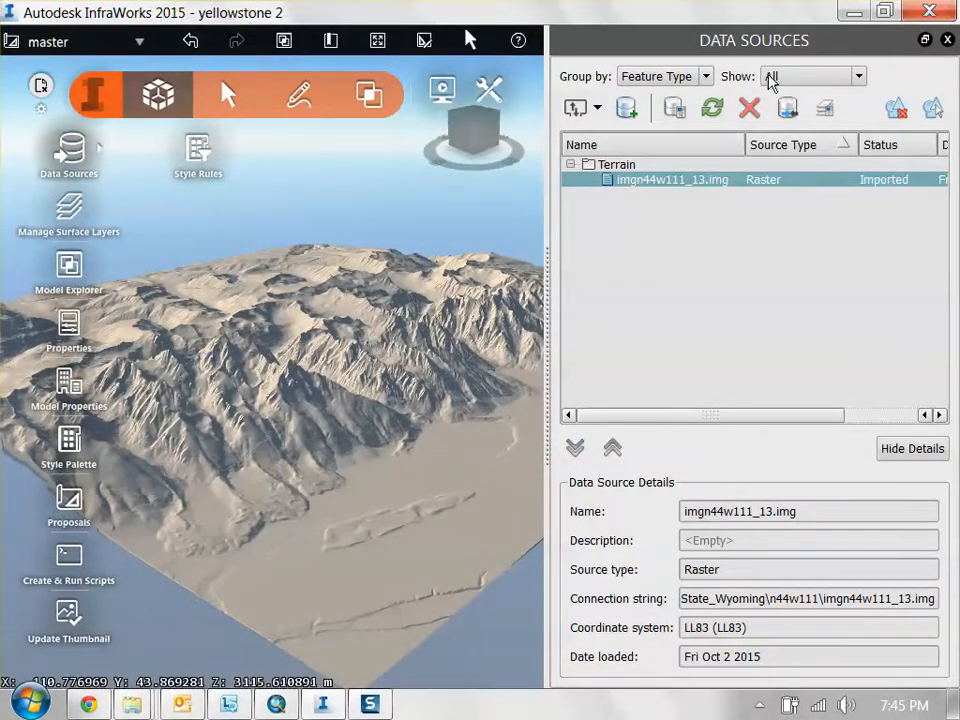
Step: Close the Data Sources panel and show the infrastructure design presentation tools
drag(772, 52, 677, 124)
click(853, 121)
drag(673, 347, 520, 213)
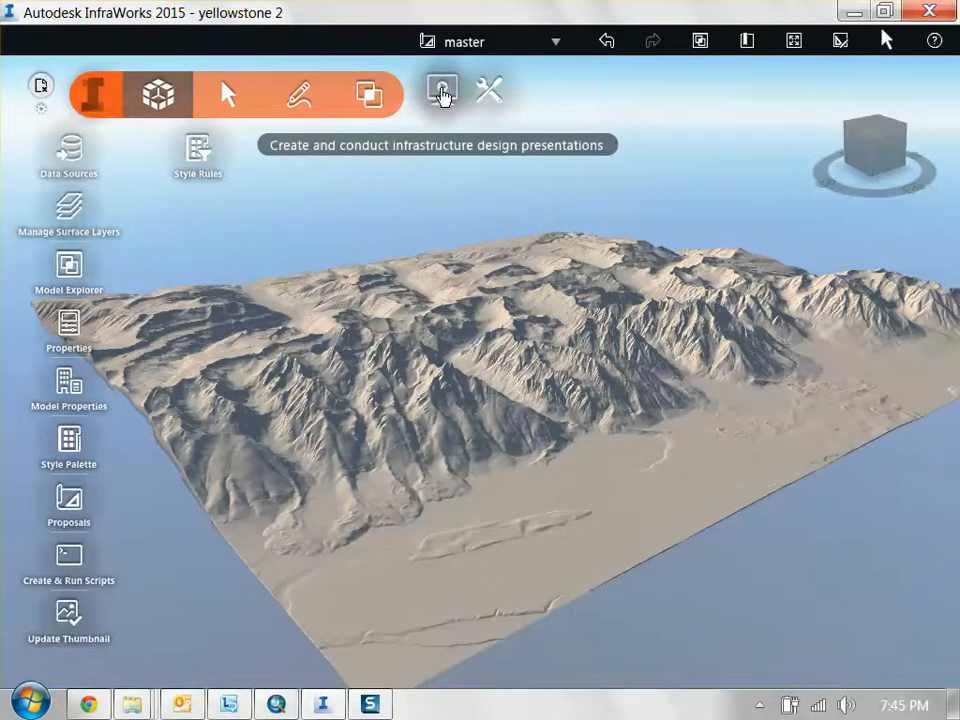
click(444, 94)
drag(547, 374, 574, 414)
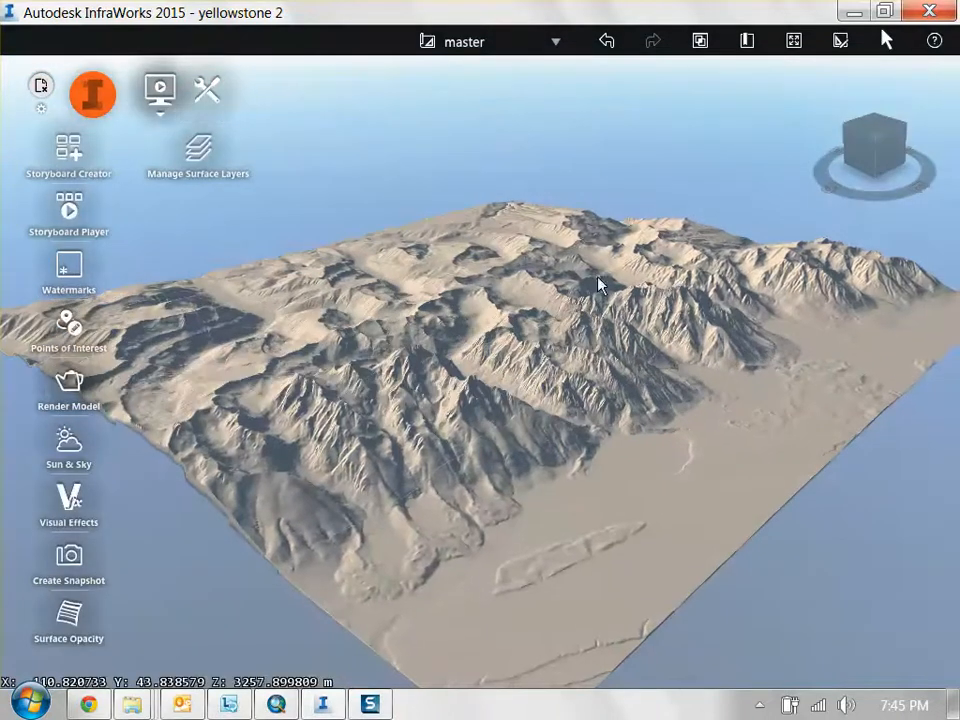
Step: Frame a closer oblique view of the mountain range and start a camera snapshot of it
scroll(597, 277, up, 5)
middle_drag(553, 320, 605, 262)
scroll(574, 330, down, 4)
middle_drag(561, 345, 529, 273)
drag(526, 266, 484, 320)
scroll(484, 320, up, 1)
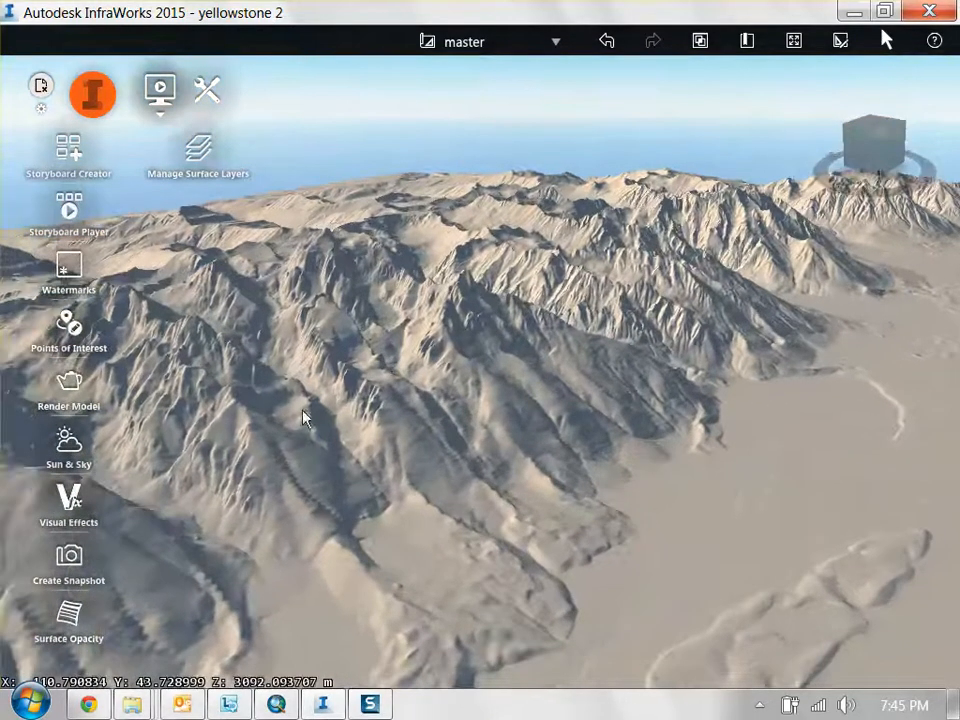
click(70, 560)
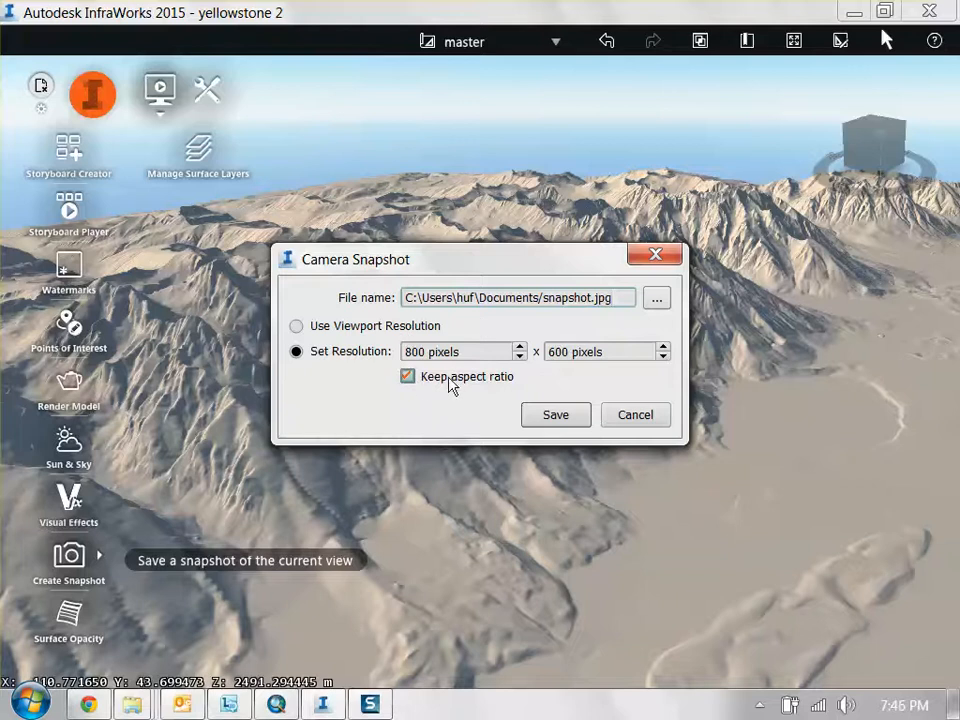
drag(452, 262, 467, 582)
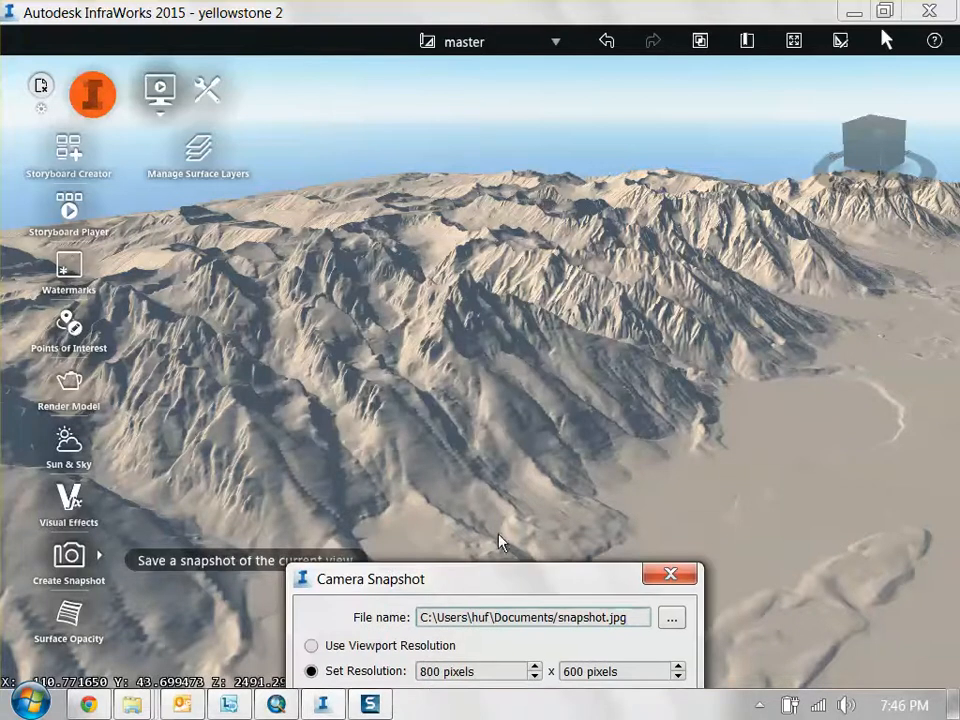
drag(511, 545, 574, 289)
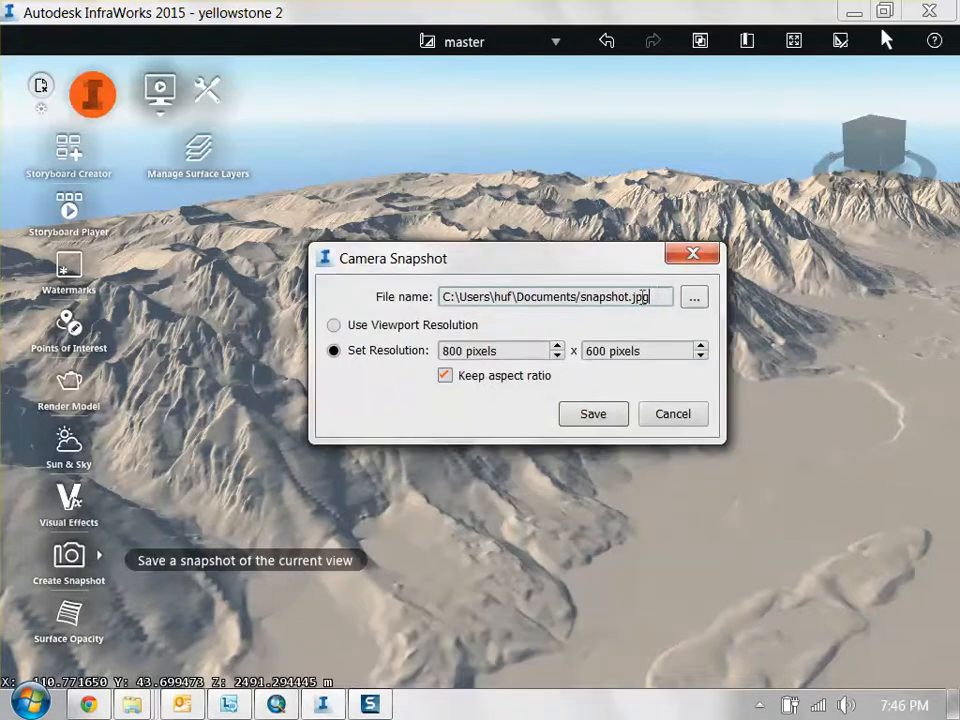
Step: Set the snapshot's output file to yellowstonetest on the Desktop, in PNG format
click(698, 299)
click(128, 440)
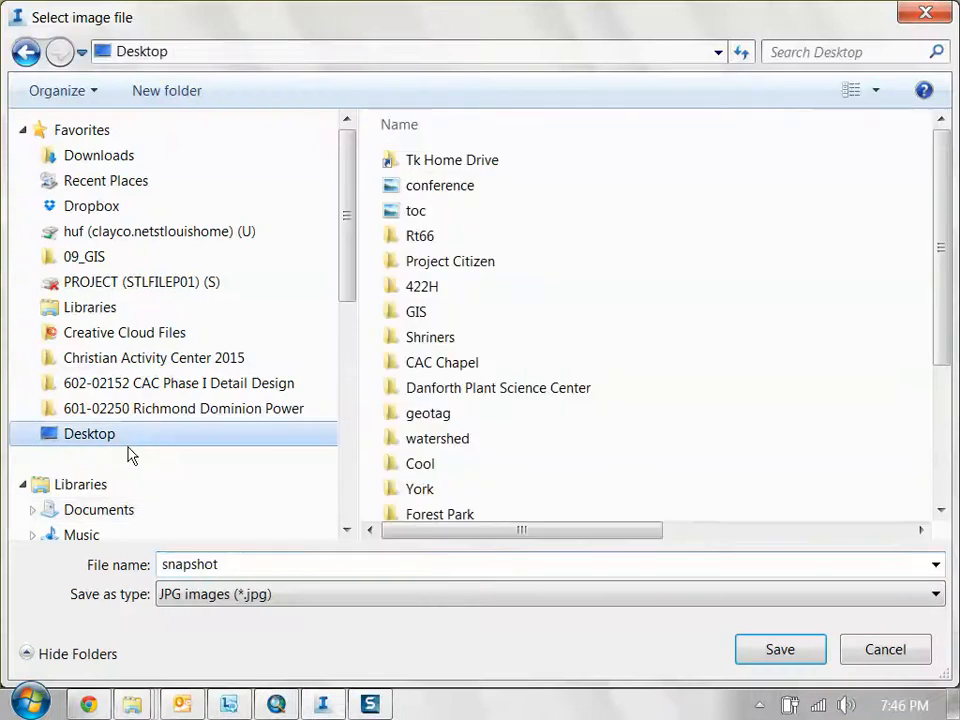
click(250, 565)
text(yellowstonetest)
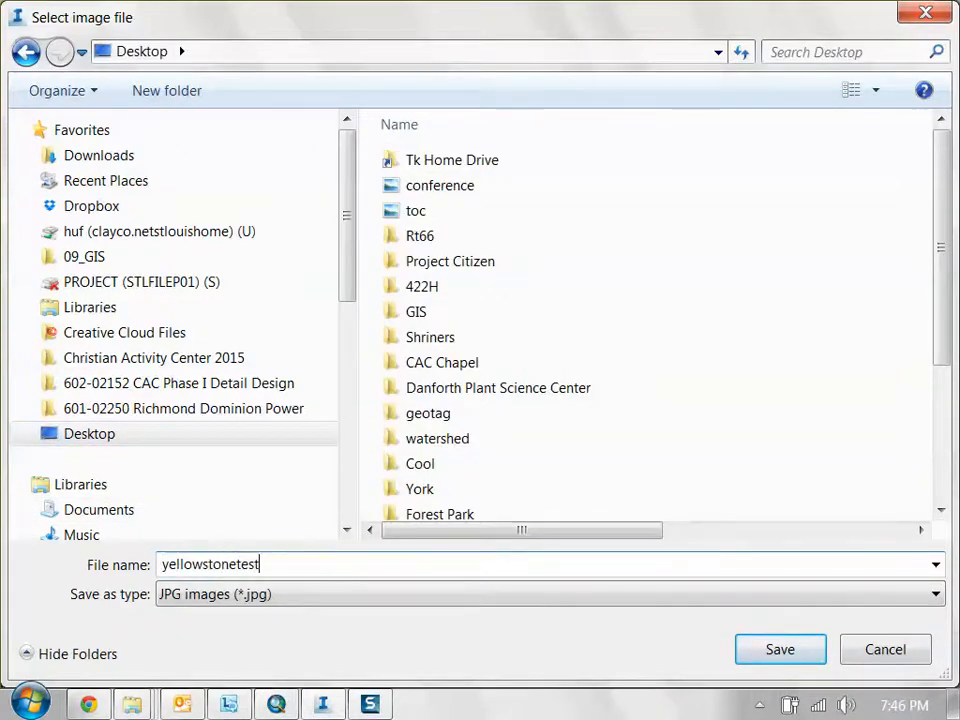
click(252, 600)
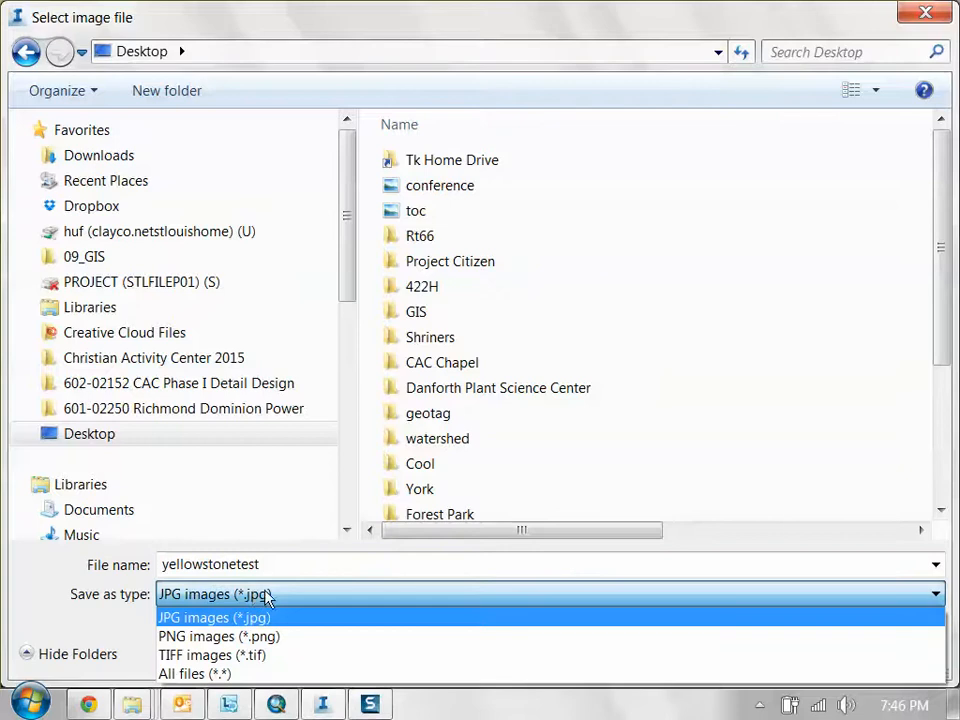
click(303, 640)
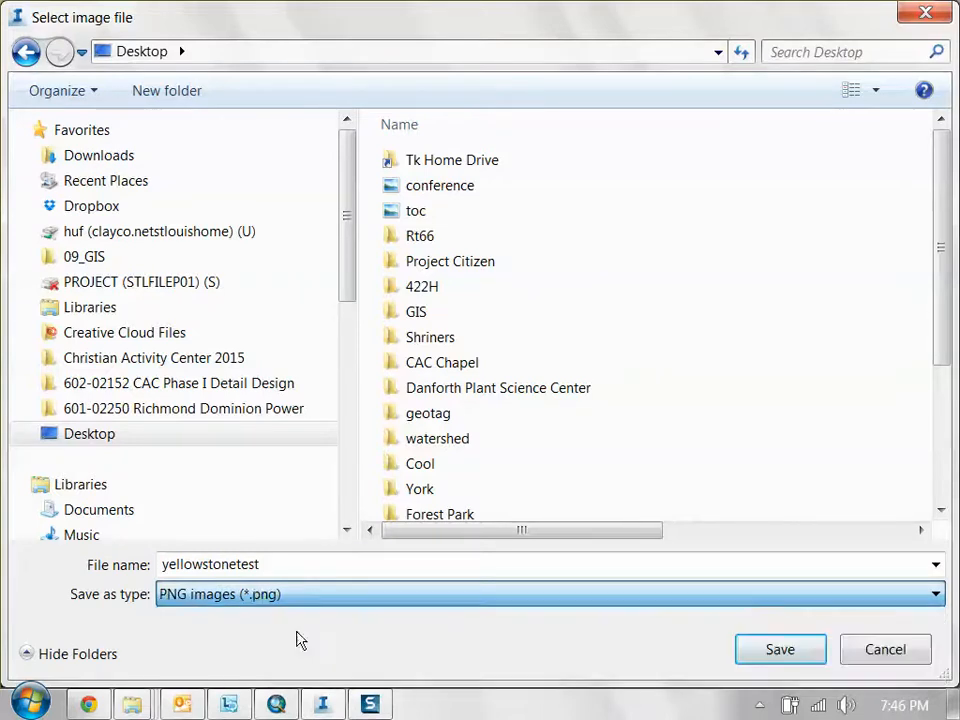
click(815, 645)
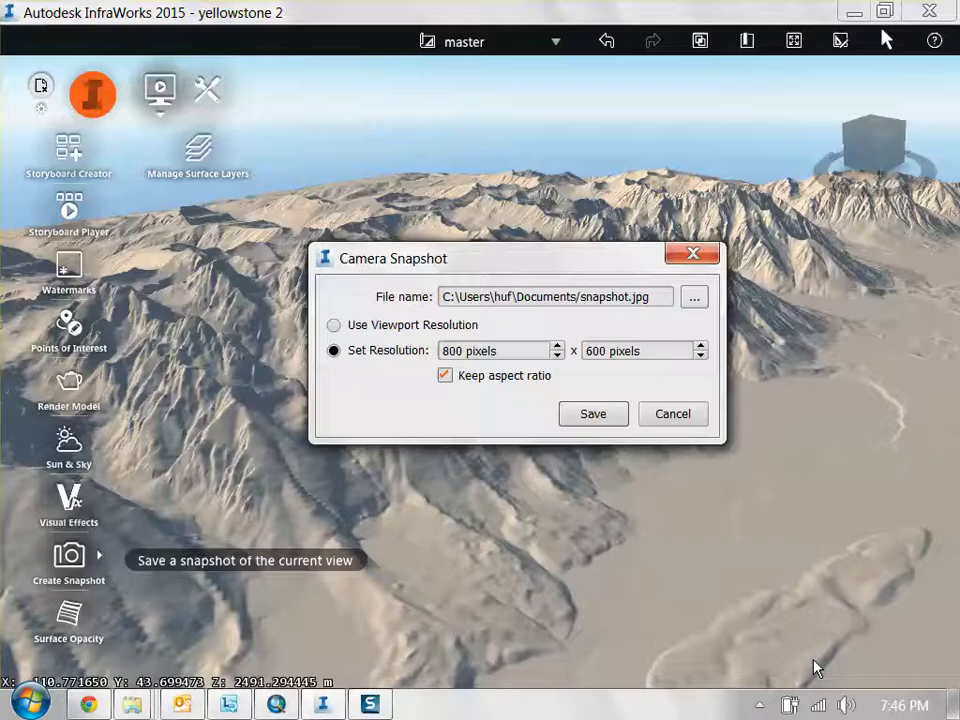
Step: Turn off the snapshot's aspect ratio lock, set its resolution to 8000 x 5000 pixels, and save it
click(444, 376)
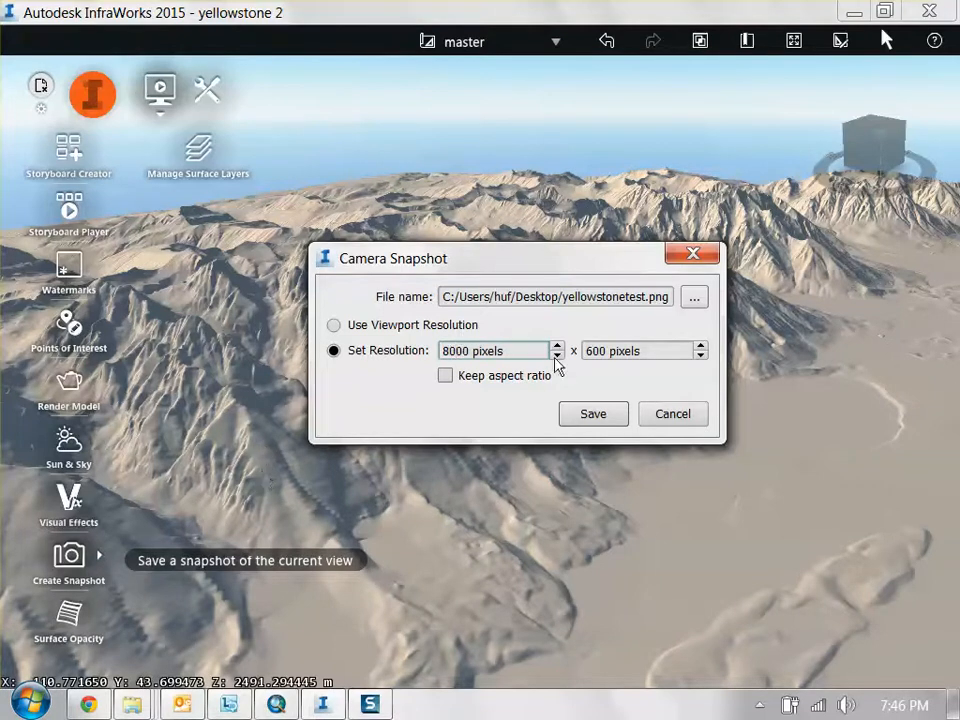
click(589, 351)
text(0)
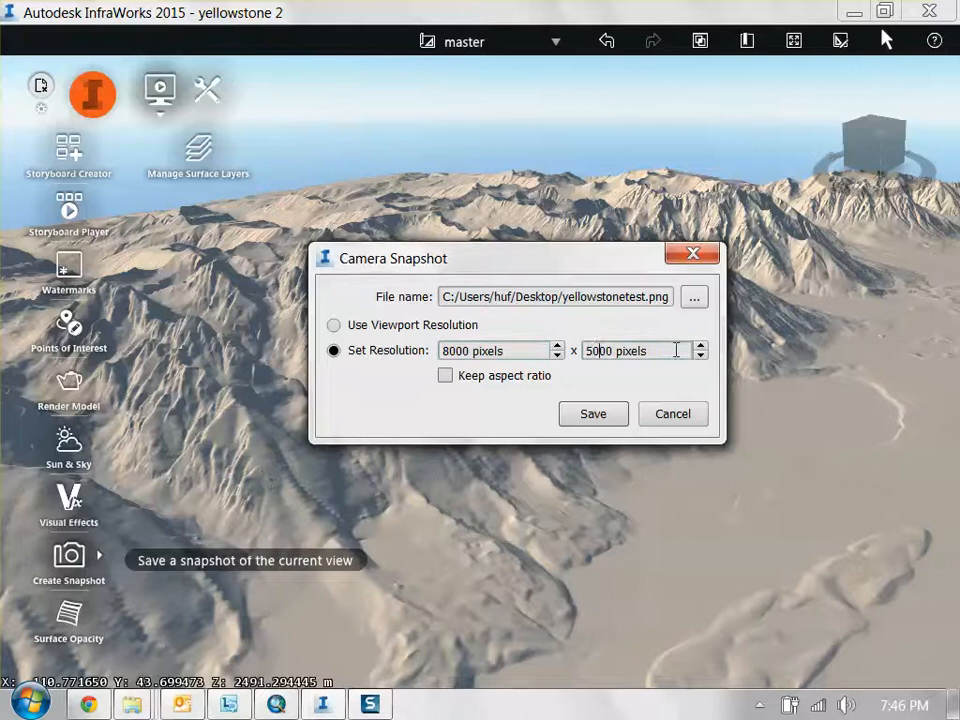
click(597, 416)
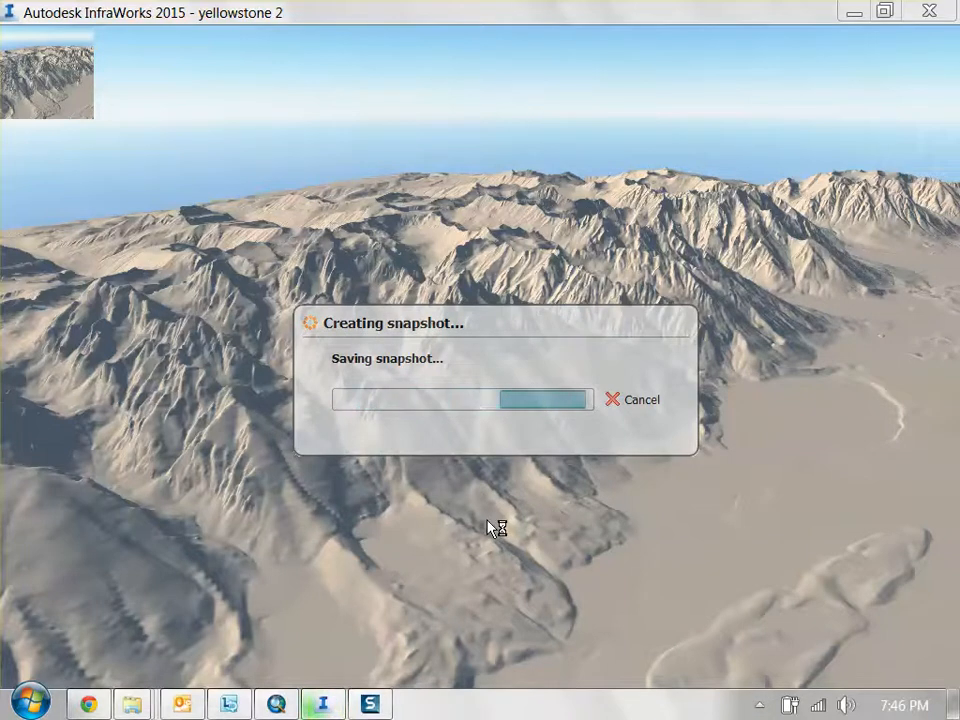
Step: Open the saved yellowstonetest image from the desktop and examine its detail at full size across several areas
click(853, 12)
double_click(527, 366)
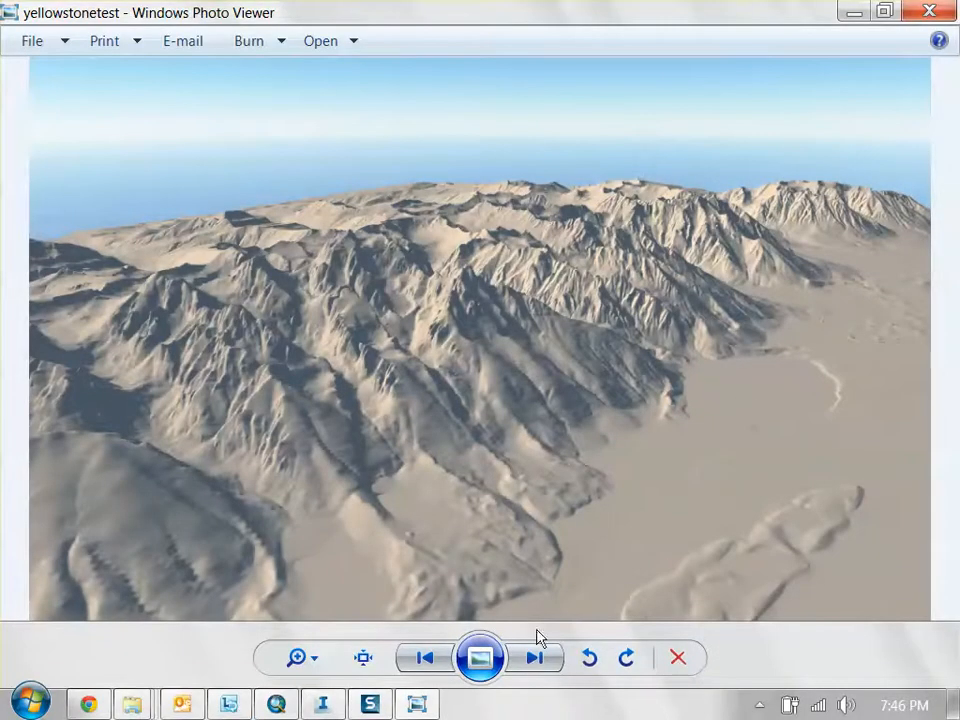
click(365, 658)
drag(446, 551, 378, 382)
drag(684, 343, 195, 408)
drag(870, 218, 469, 384)
drag(486, 210, 467, 504)
scroll(448, 396, down, 5)
scroll(448, 396, down, 2)
click(931, 11)
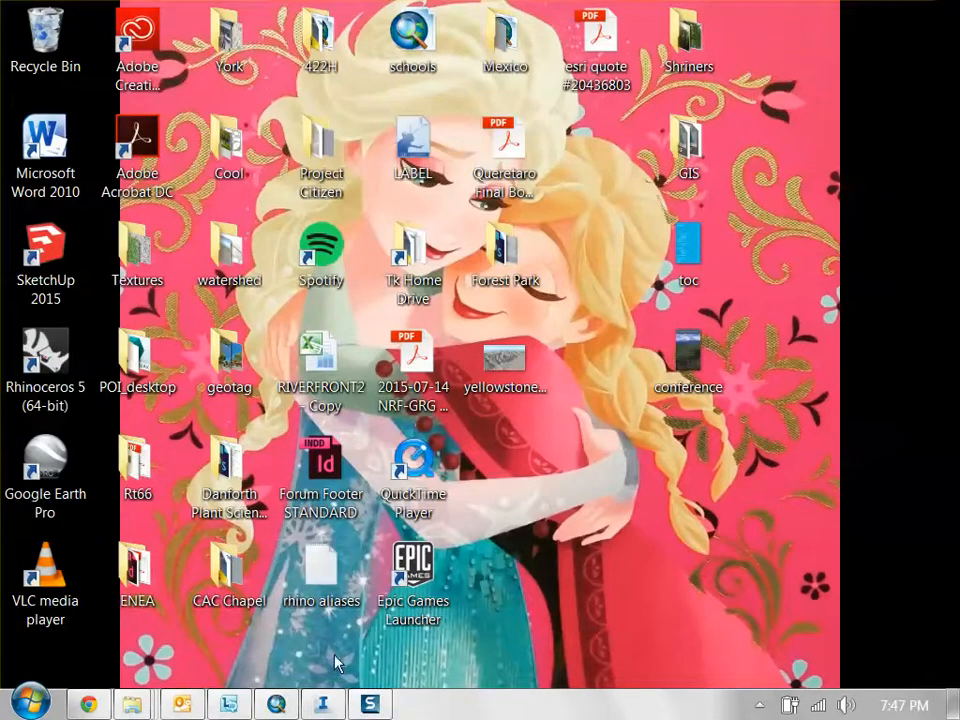
Step: Switch back to InfraWorks and bring up the infrastructure design presentation tools
click(322, 704)
drag(405, 377, 381, 400)
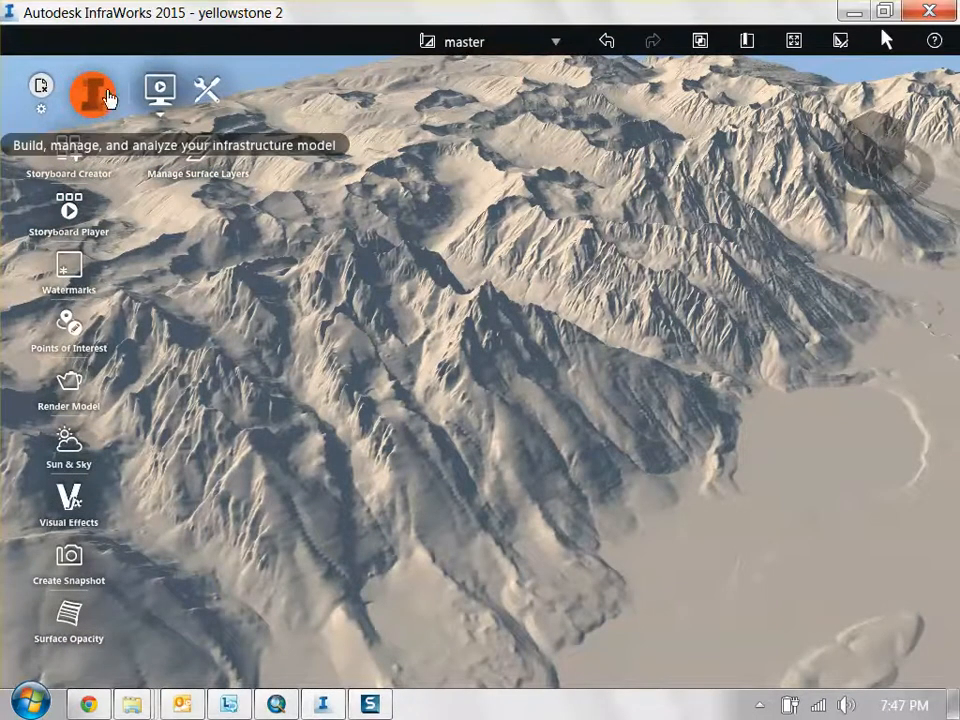
click(95, 96)
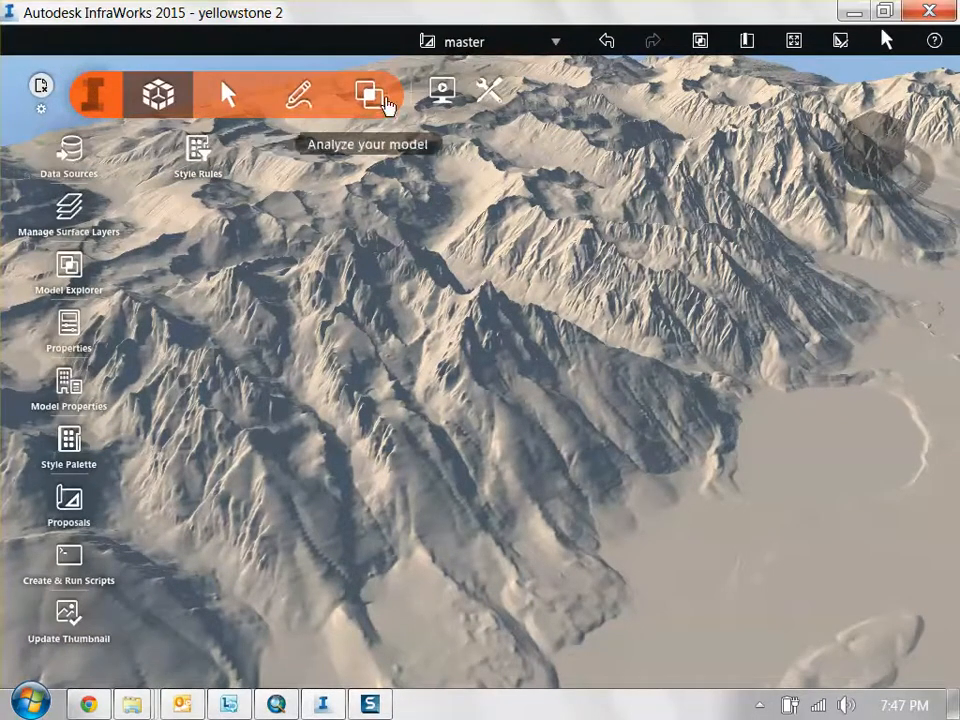
click(448, 94)
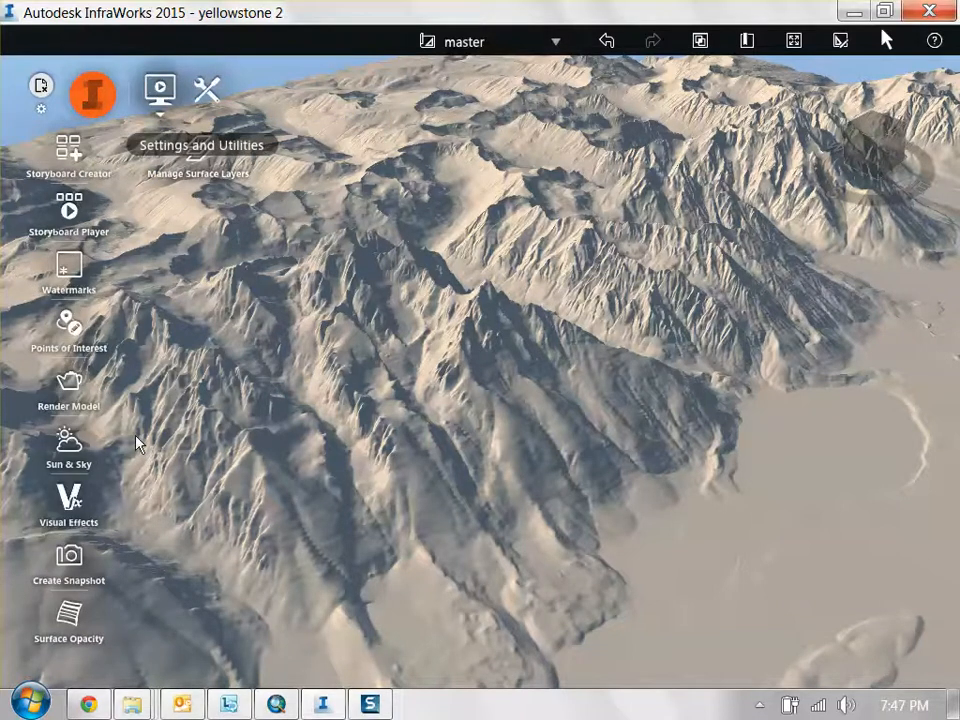
Step: Show the Visual Effects and Sun & Sky settings side by side, collapsing the Wind & Clouds and Color Options sections
click(77, 505)
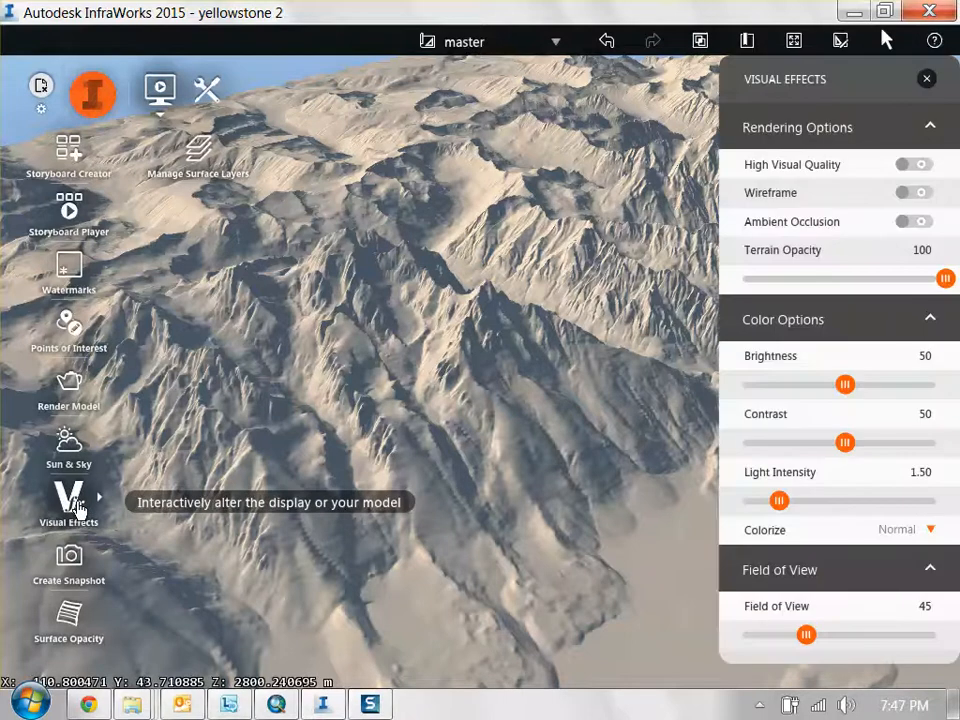
click(73, 450)
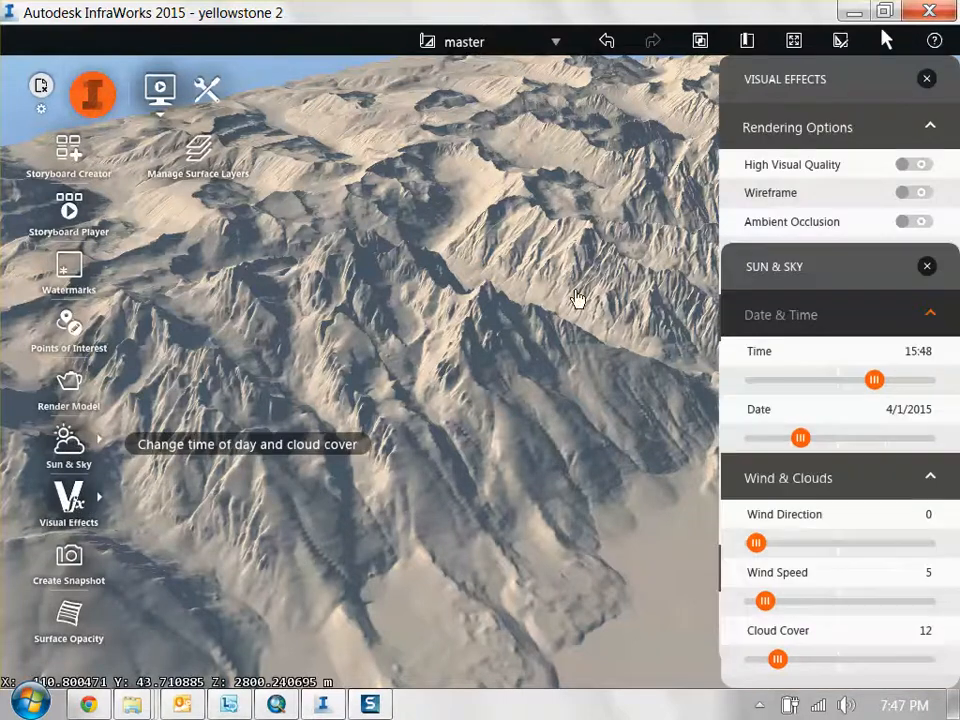
drag(789, 274, 560, 88)
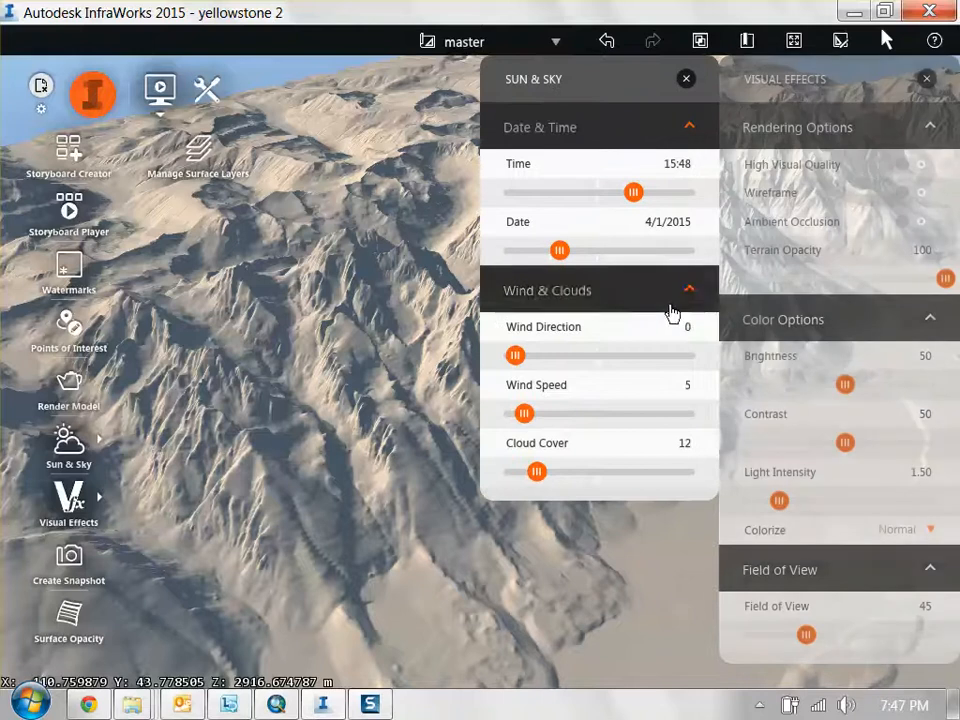
click(689, 289)
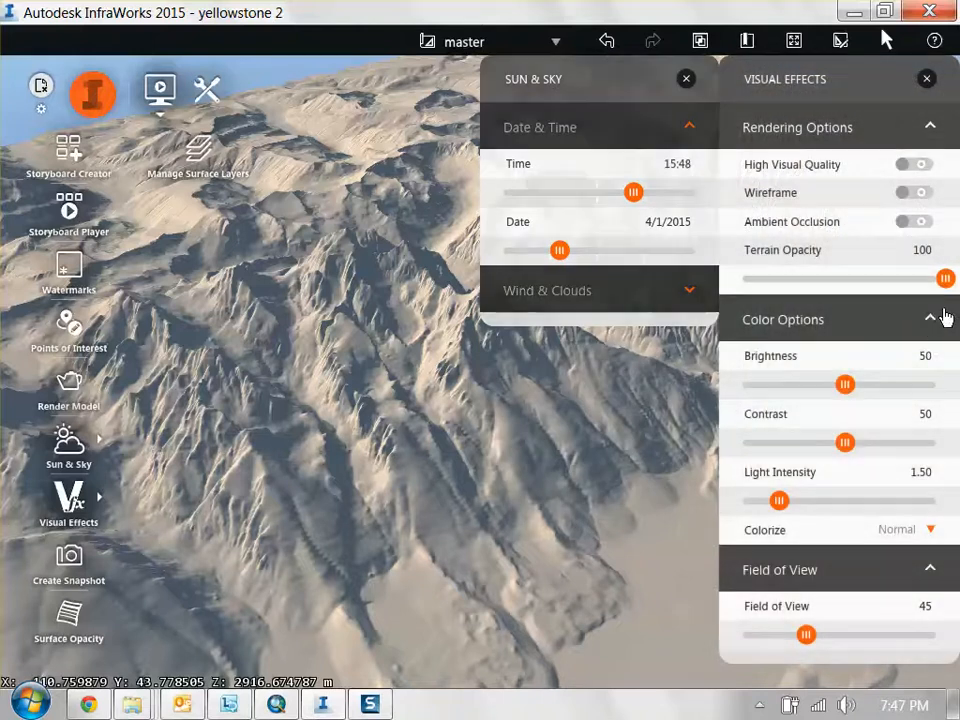
click(943, 318)
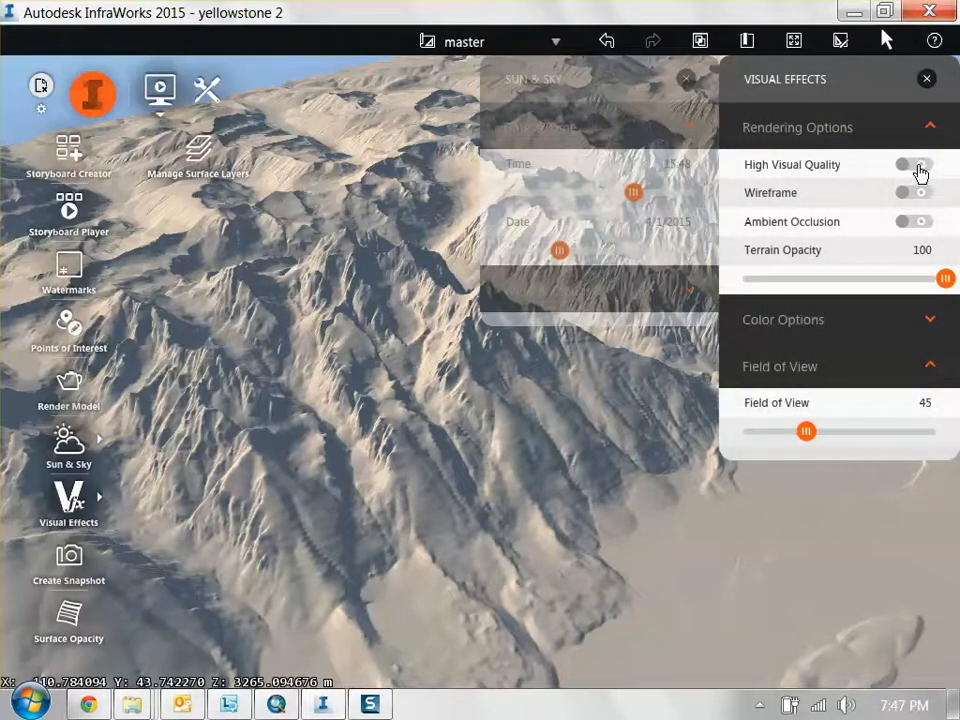
Step: Turn on High Visual Quality and try Ambient Occlusion on the terrain
click(916, 165)
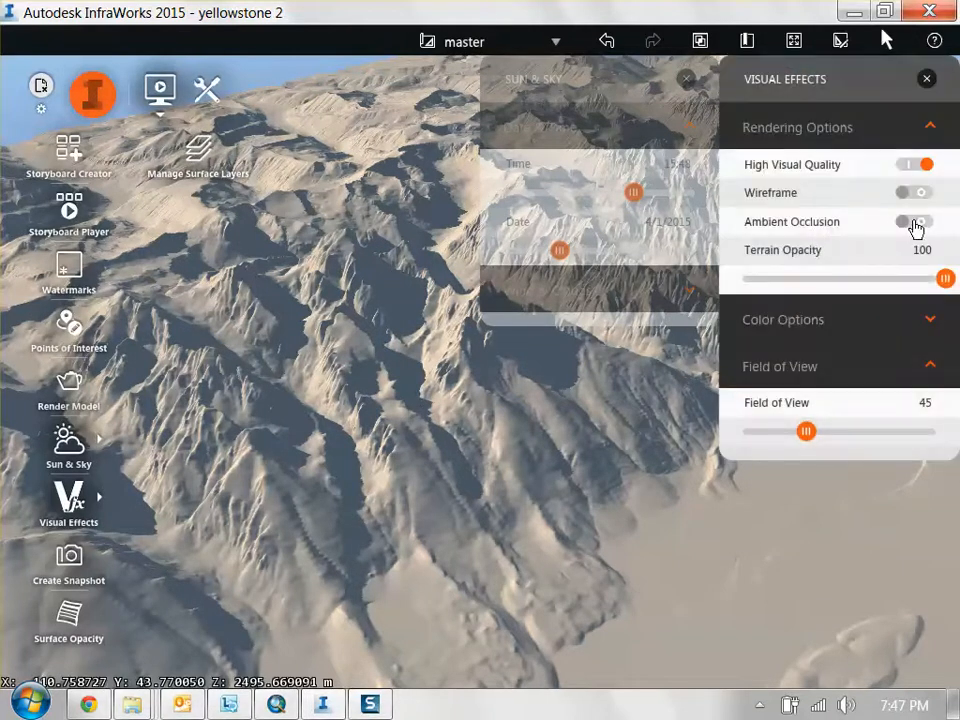
click(915, 222)
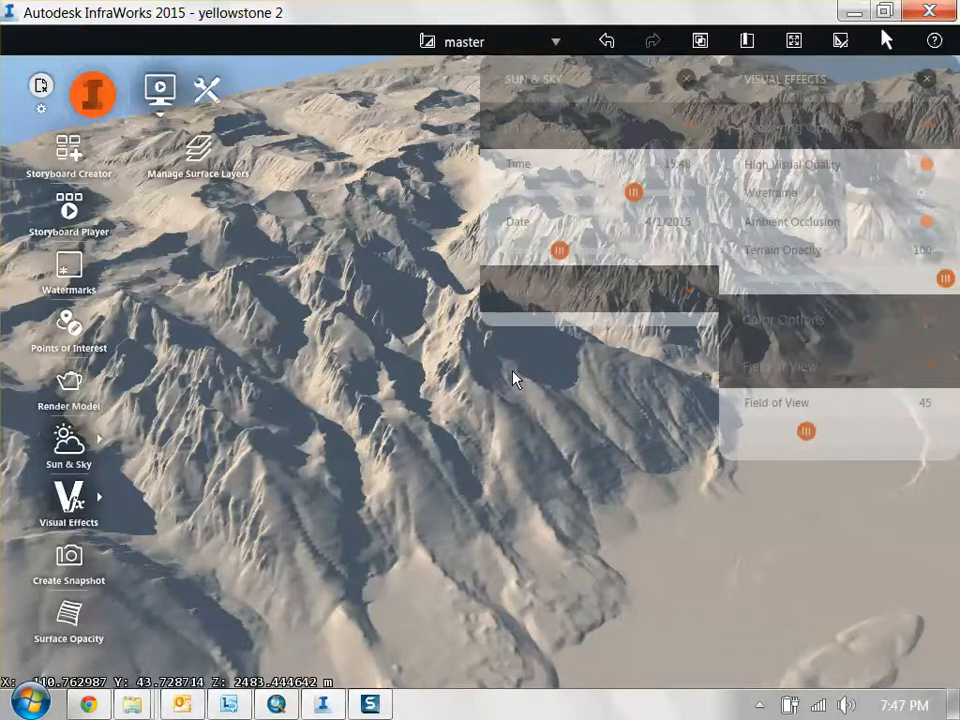
scroll(514, 380, down, 3)
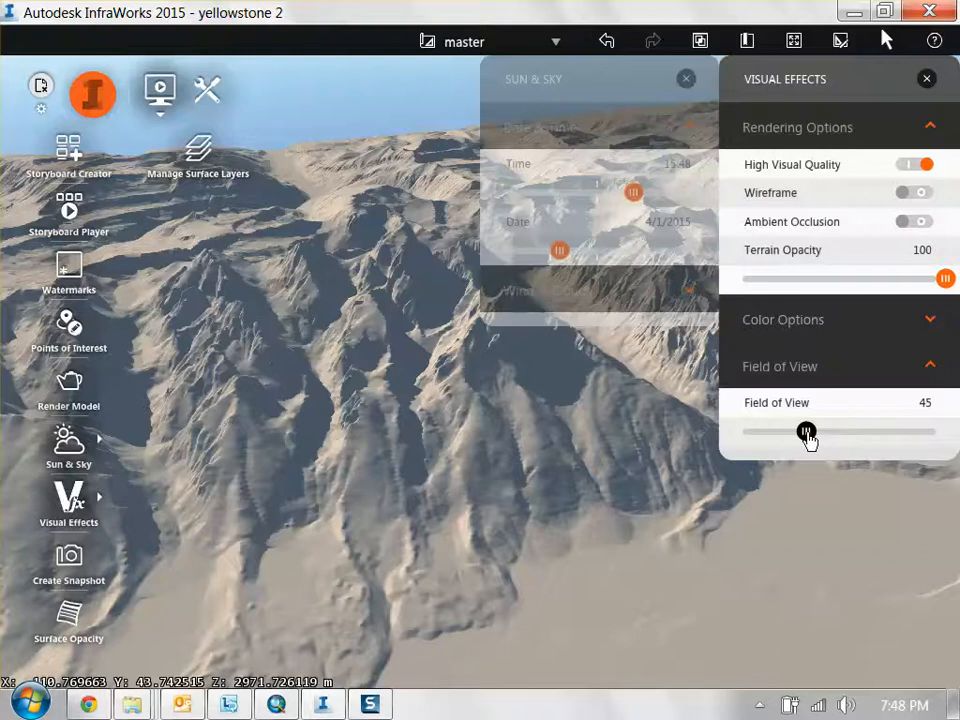
Step: Try a field of view of 103 and inspect the mountains from a distance and close up
drag(808, 438, 908, 440)
drag(476, 422, 561, 440)
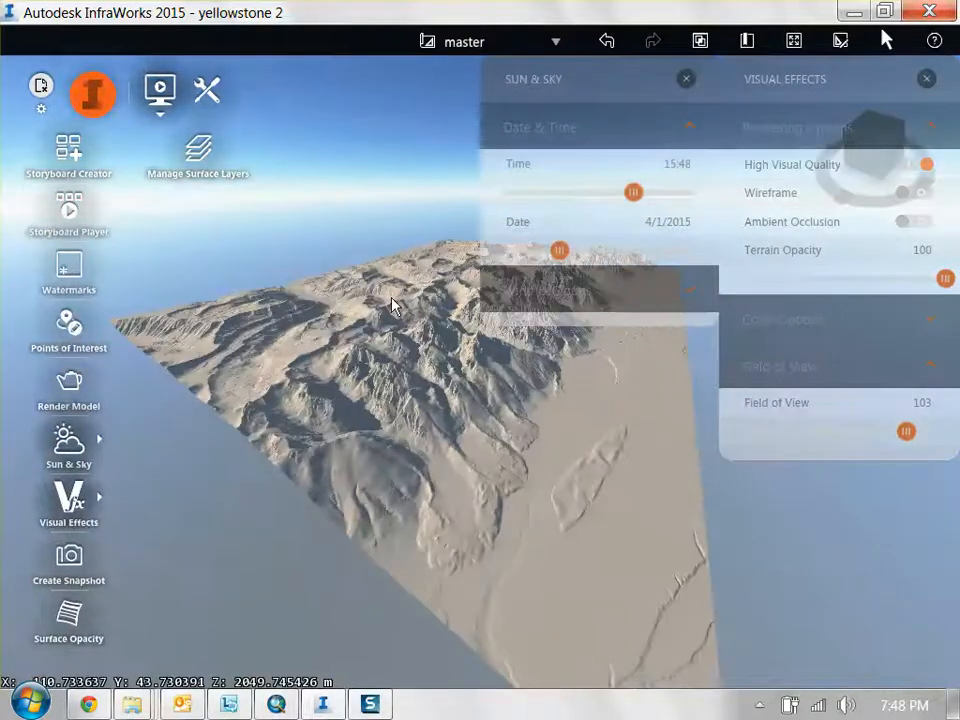
scroll(388, 286, up, 5)
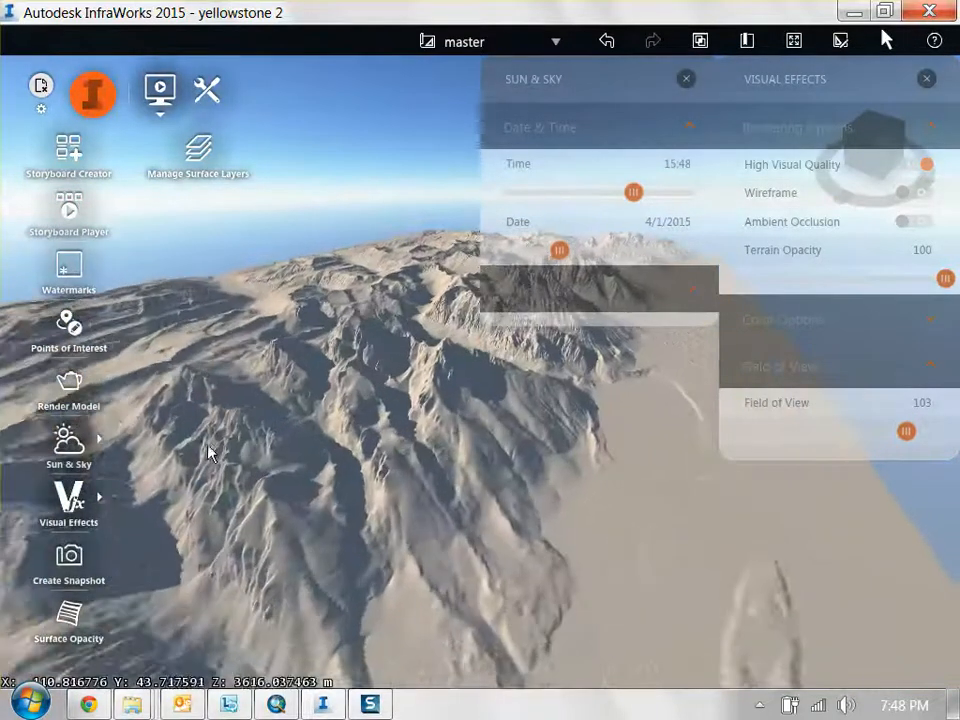
drag(208, 446, 374, 308)
scroll(374, 308, up, 2)
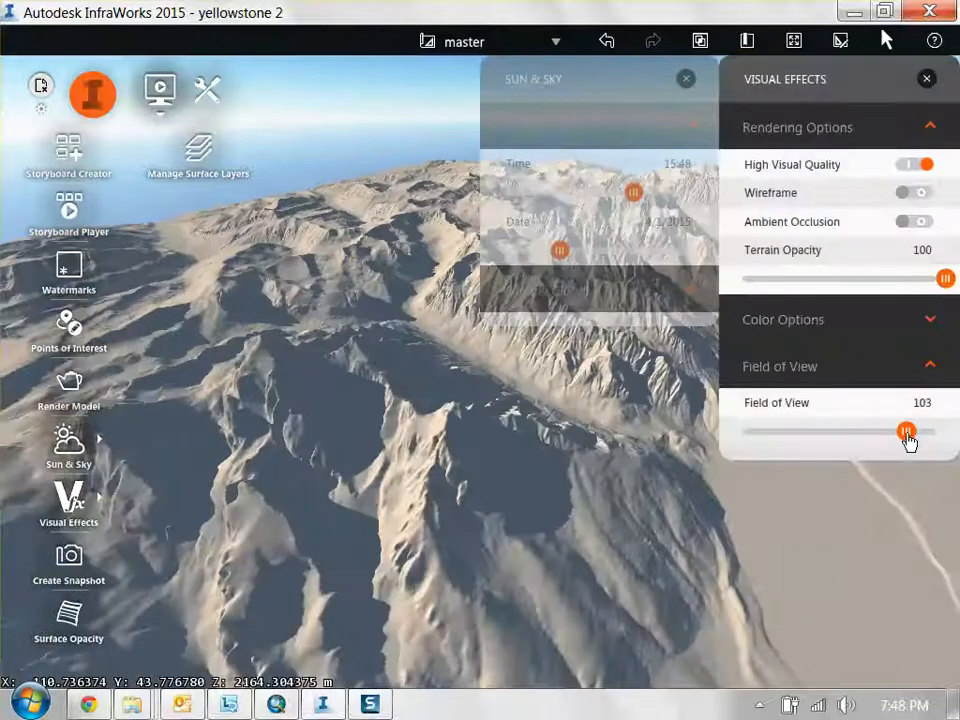
Step: Try a field of view of 92 and inspect the ridges from other angles
mouse_move(903, 435)
mouse_down()
mouse_move(949, 444)
mouse_move(886, 441)
mouse_up()
drag(574, 432, 417, 448)
drag(479, 483, 436, 432)
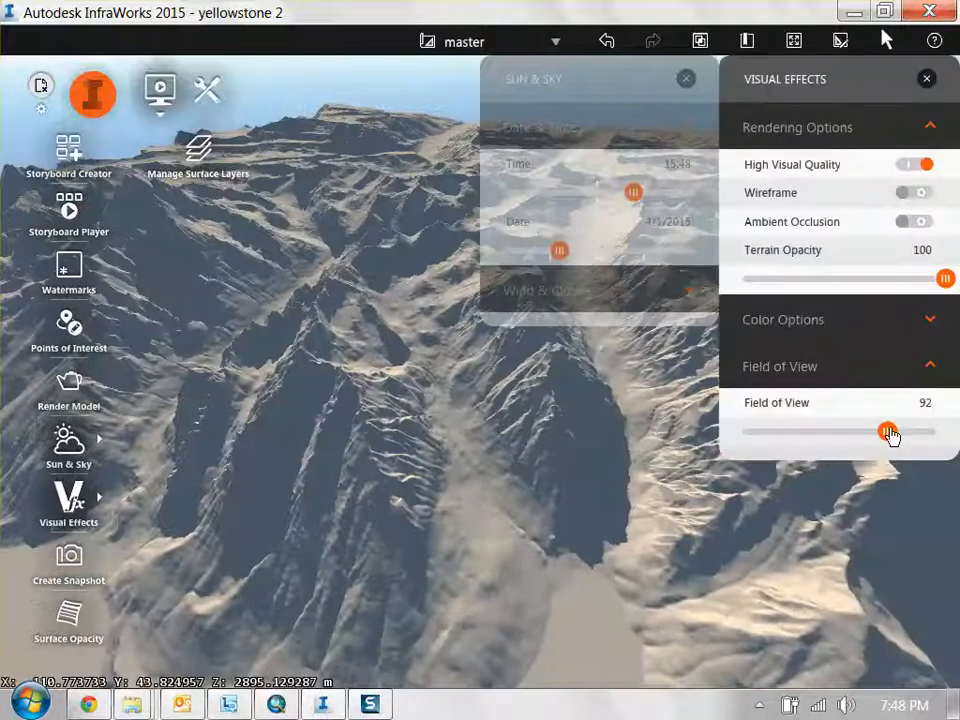
drag(562, 452, 482, 407)
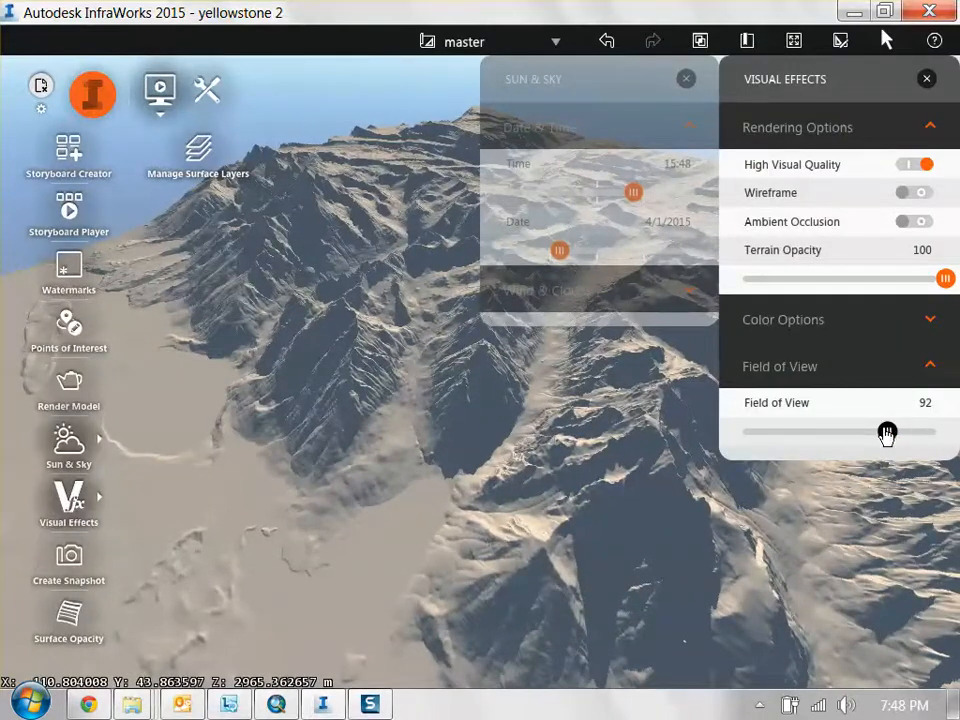
Step: Try a narrow field of view of 15 and inspect the whole mountain range
drag(887, 435, 733, 433)
drag(523, 473, 422, 486)
scroll(434, 424, down, 8)
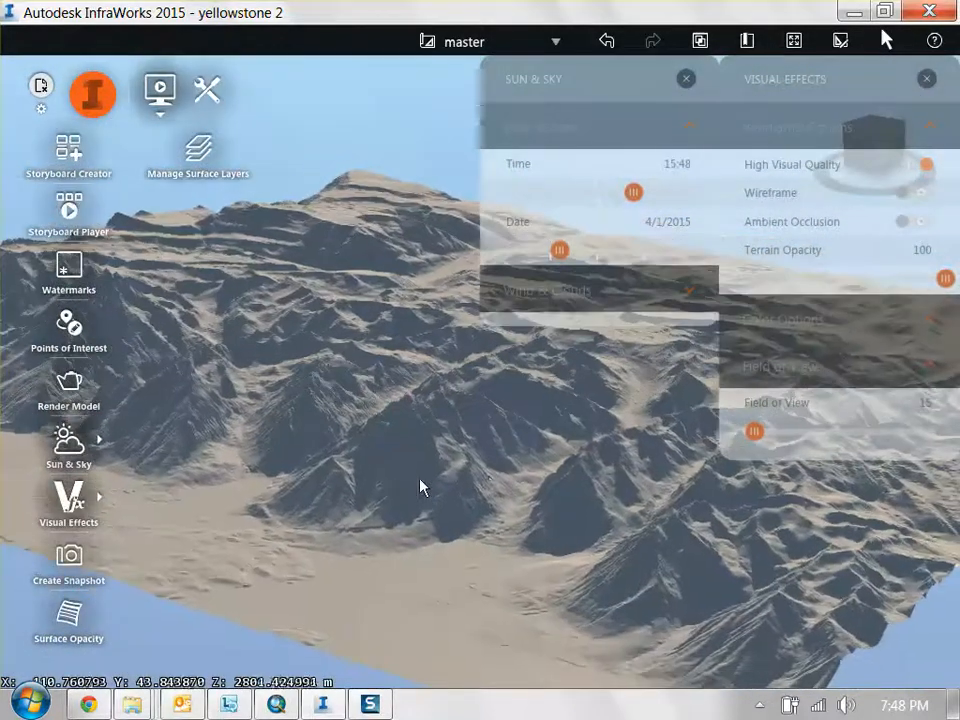
drag(495, 478, 488, 515)
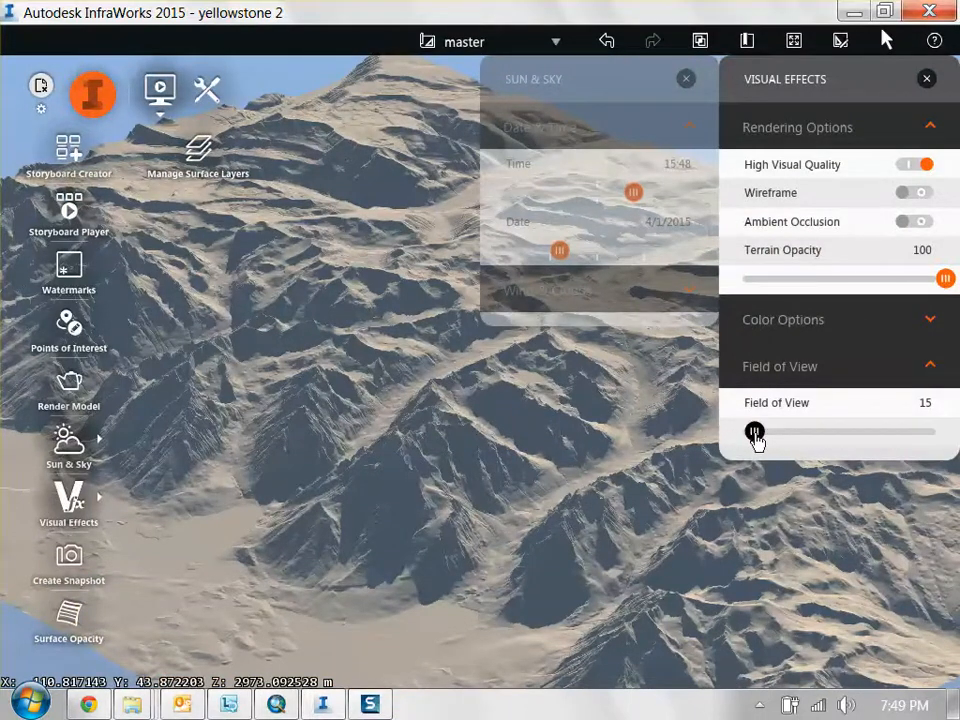
Step: Set the field of view to 76 and the sun's time of day to 16:10
drag(755, 432, 859, 436)
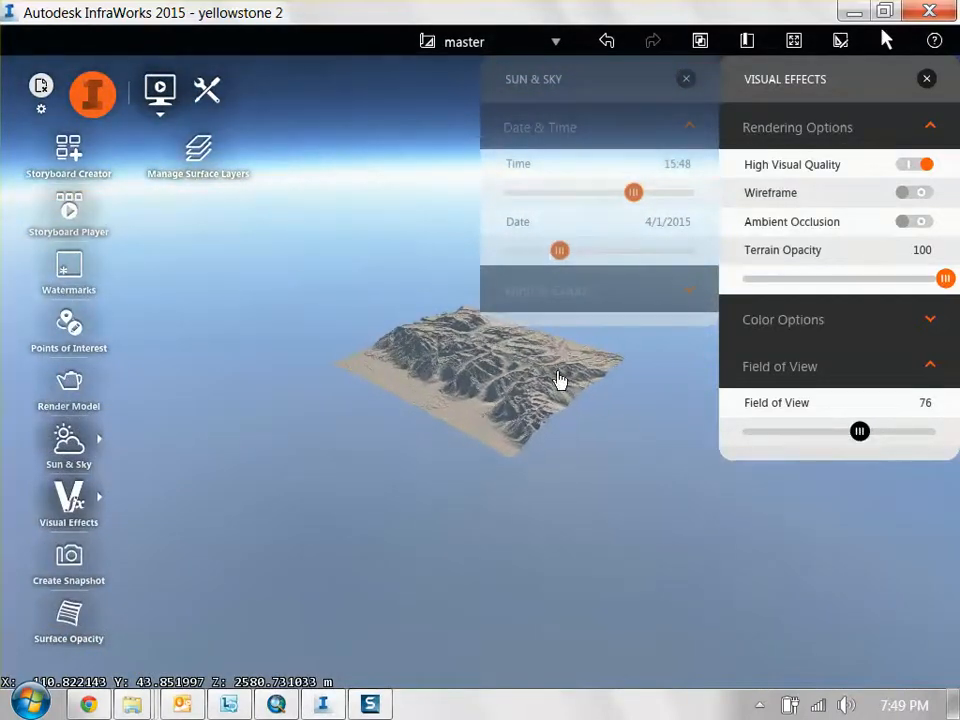
scroll(500, 358, up, 5)
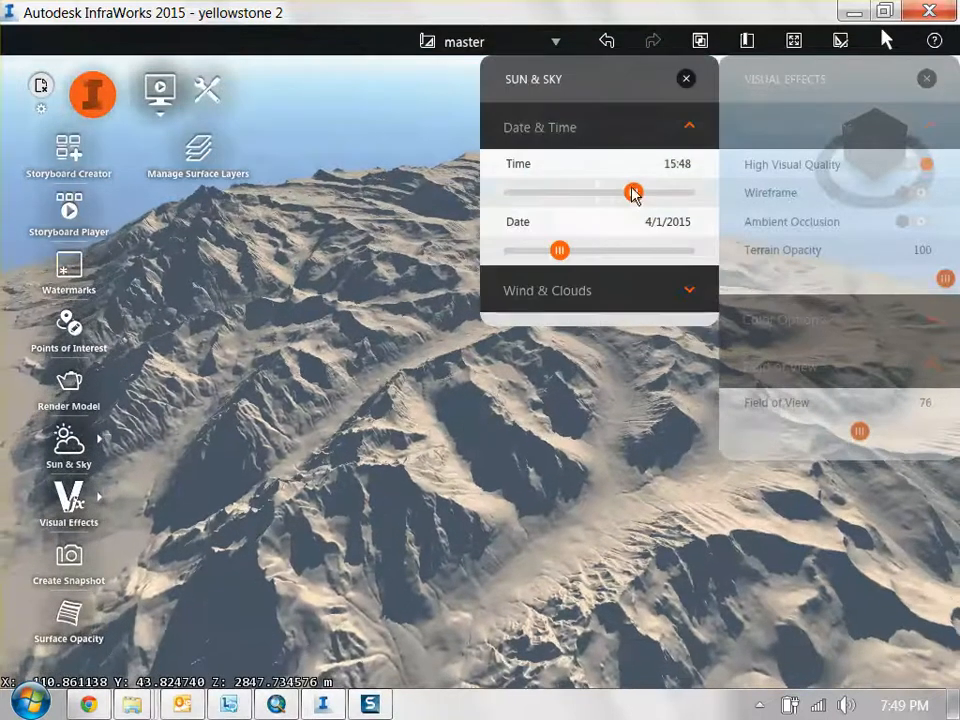
mouse_move(632, 192)
mouse_down()
mouse_move(570, 199)
mouse_move(636, 200)
mouse_up()
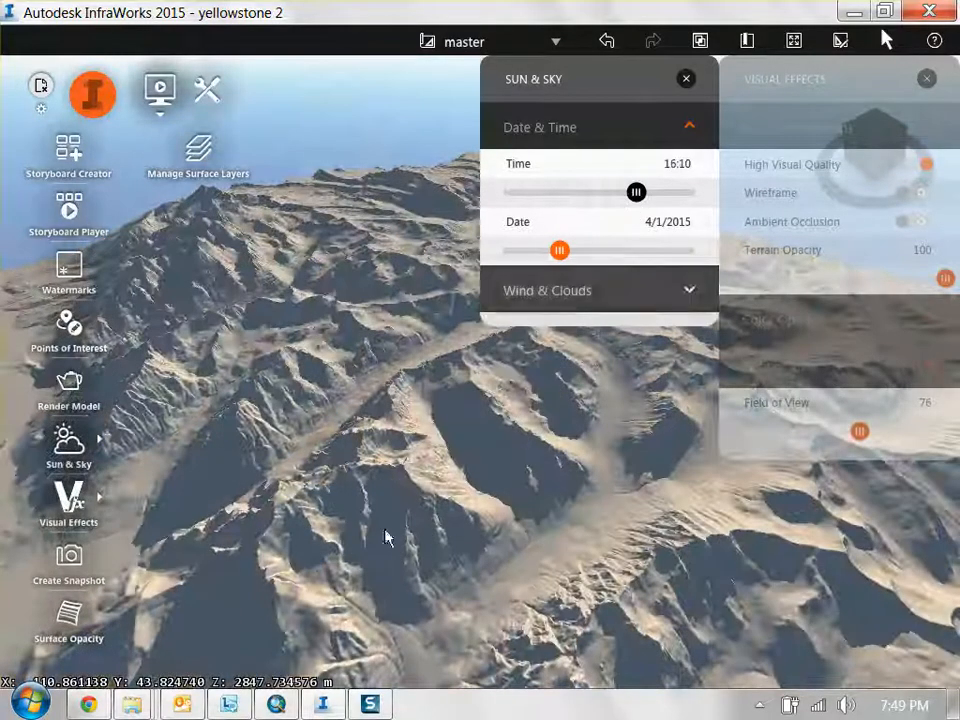
Step: Set the sun's time of day to 09:54 and the date to 12/3/2015 for longer winter shadows on the ridges
drag(516, 405, 581, 426)
drag(653, 203, 590, 197)
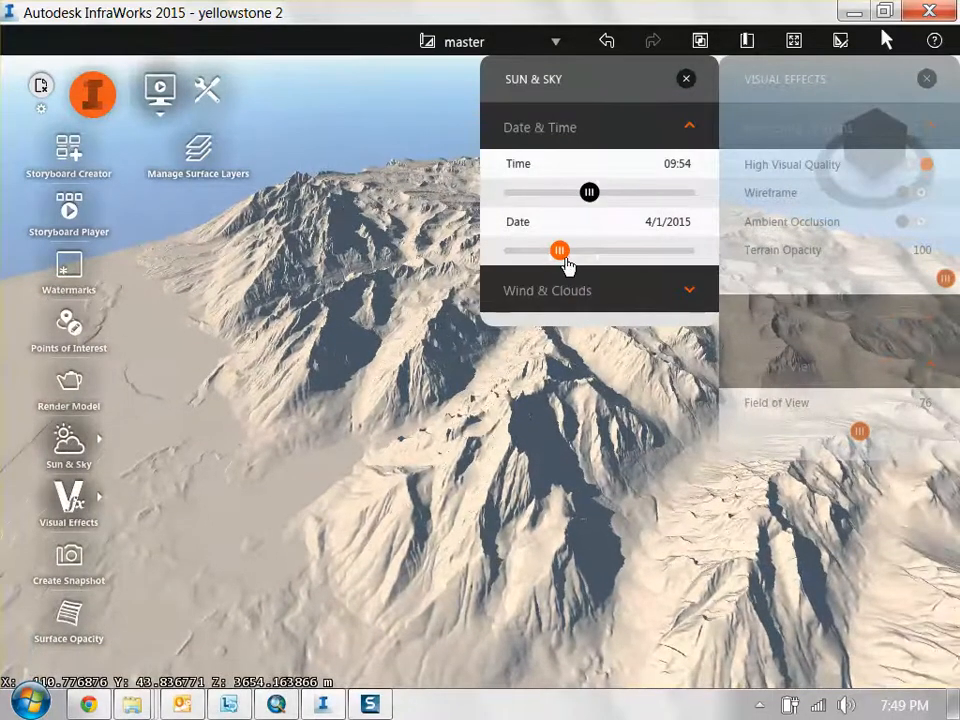
click(559, 252)
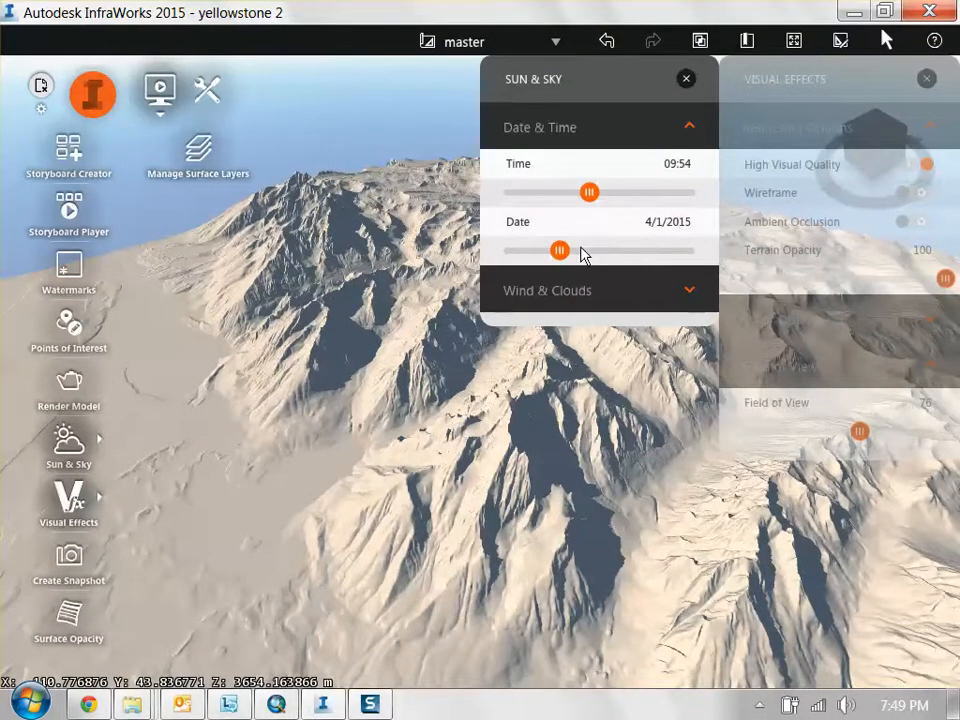
drag(561, 253, 684, 259)
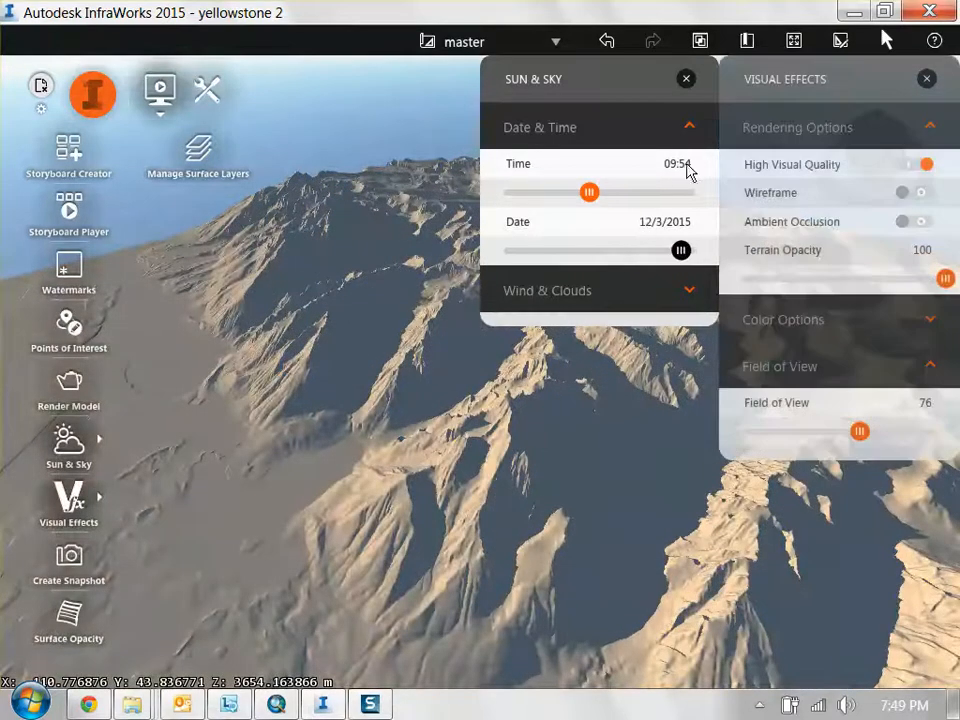
Step: Try a sun time of 09:39 on the mountains, and settle on a time of day of 10:53
mouse_move(590, 192)
mouse_down()
mouse_move(638, 196)
mouse_move(571, 205)
mouse_move(590, 199)
mouse_up()
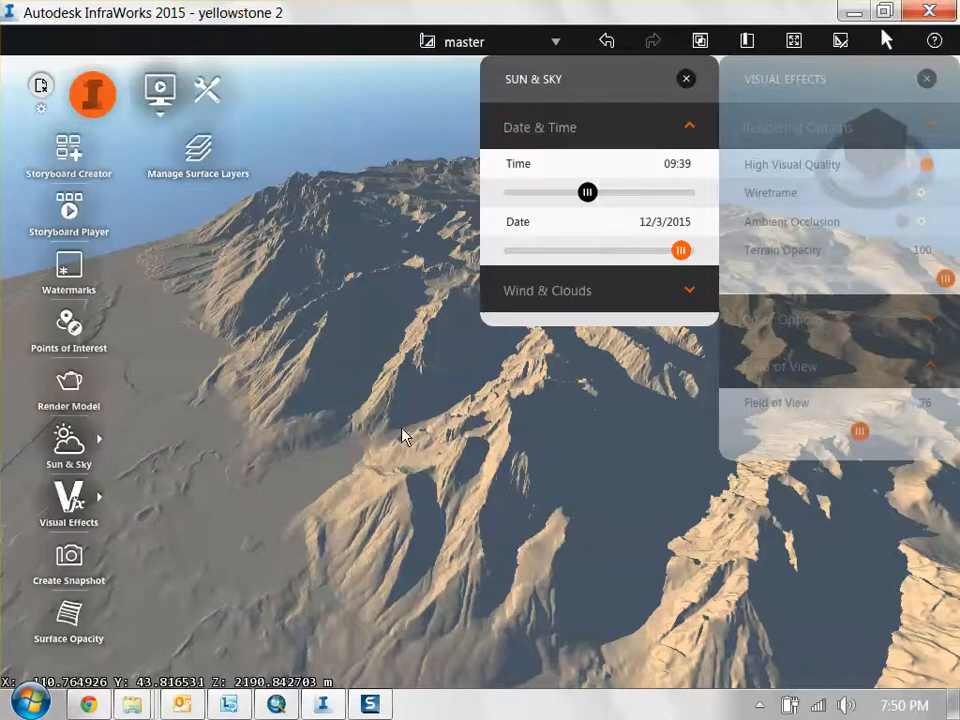
drag(367, 444, 444, 456)
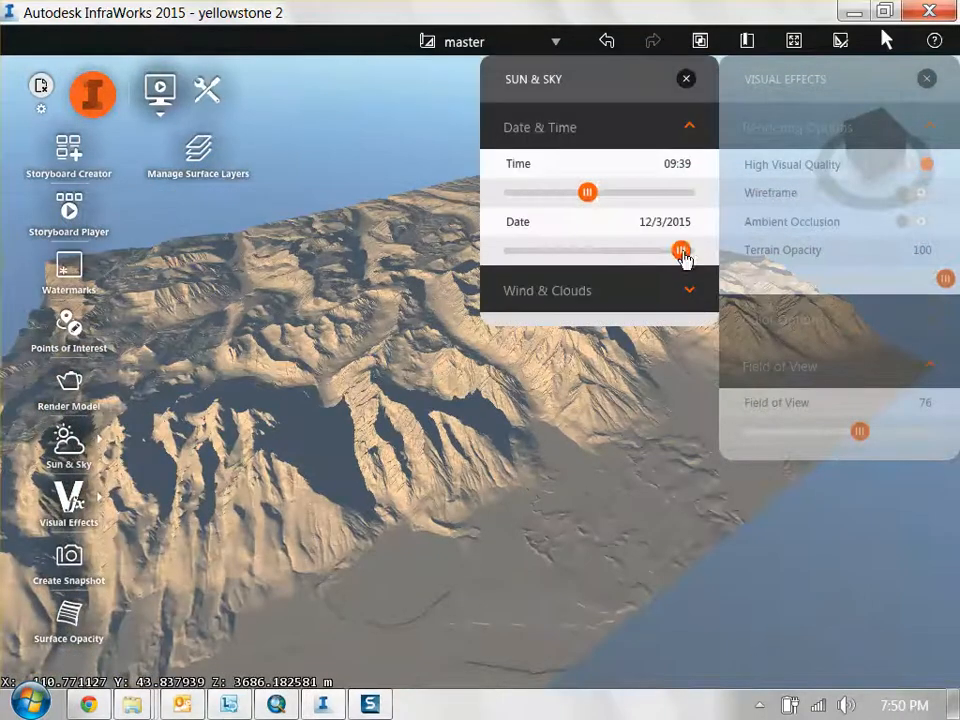
mouse_move(586, 191)
mouse_down()
mouse_move(615, 193)
mouse_move(566, 193)
mouse_move(629, 196)
mouse_move(596, 200)
mouse_up()
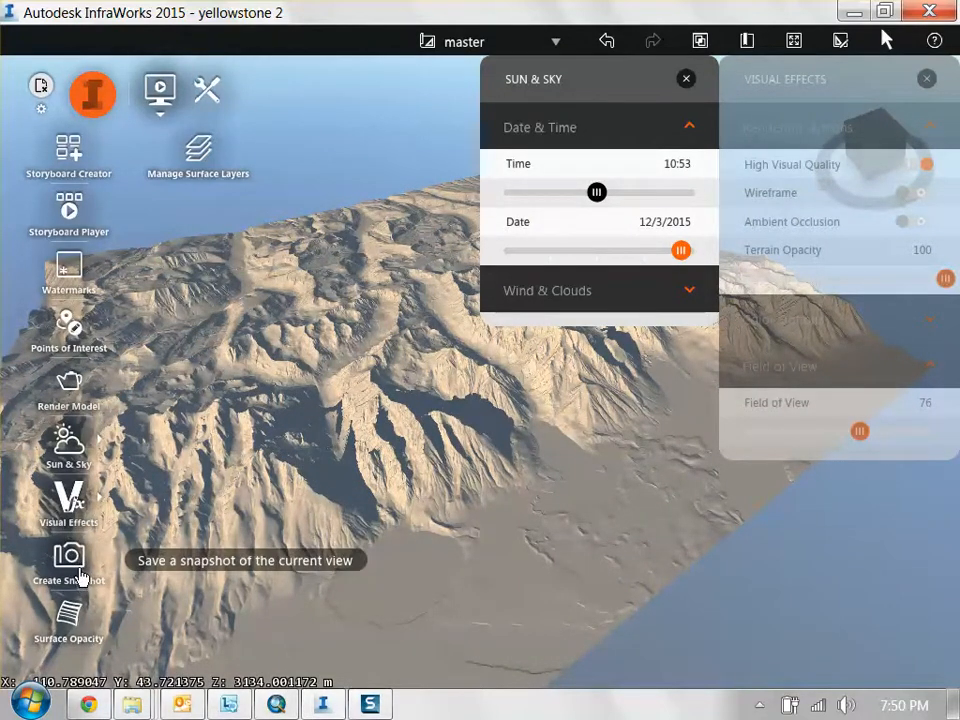
Step: Render the mountain range from a more distant viewpoint with the current sun and sky settings, and stop the progressive rendering
drag(382, 414, 466, 379)
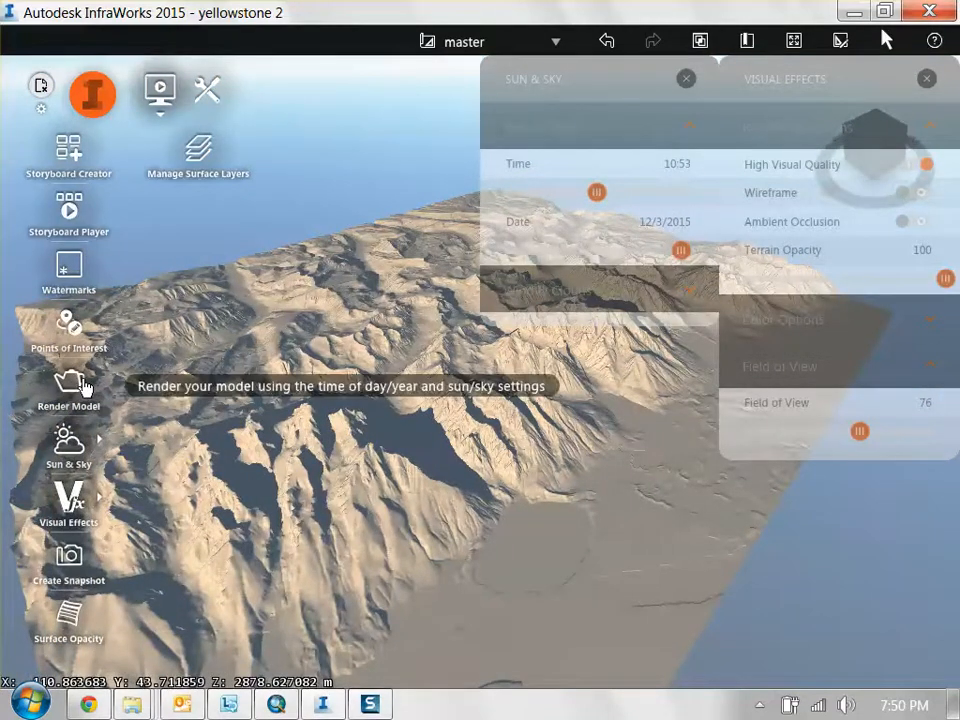
drag(352, 376, 413, 363)
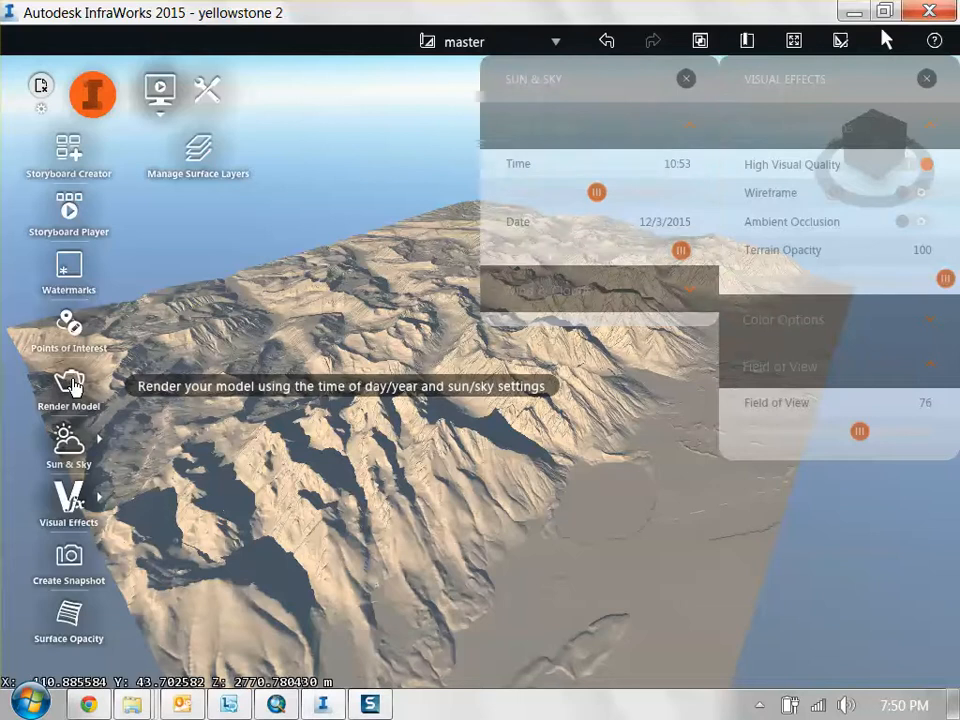
click(70, 385)
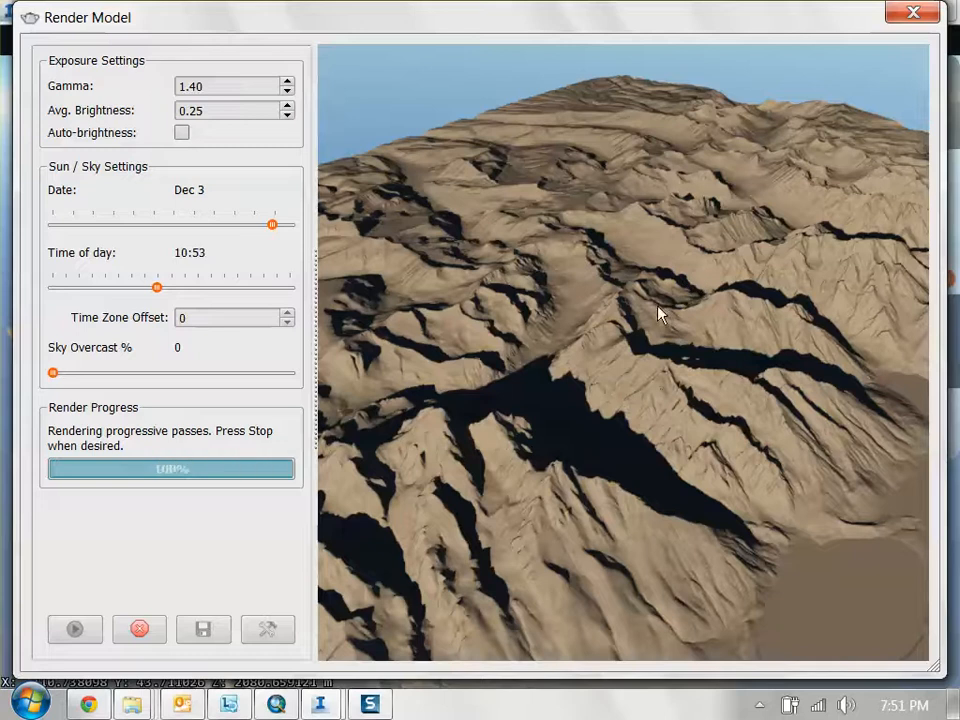
click(141, 634)
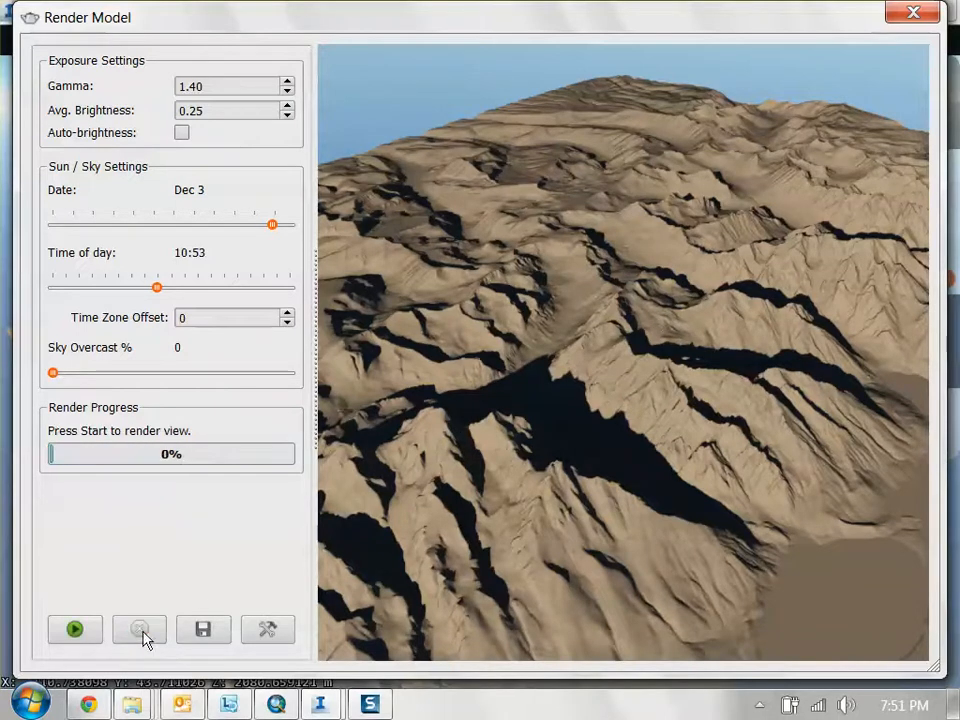
Step: Open the image saving dialog for the rendered view, cancel it and close the render without saving
click(210, 631)
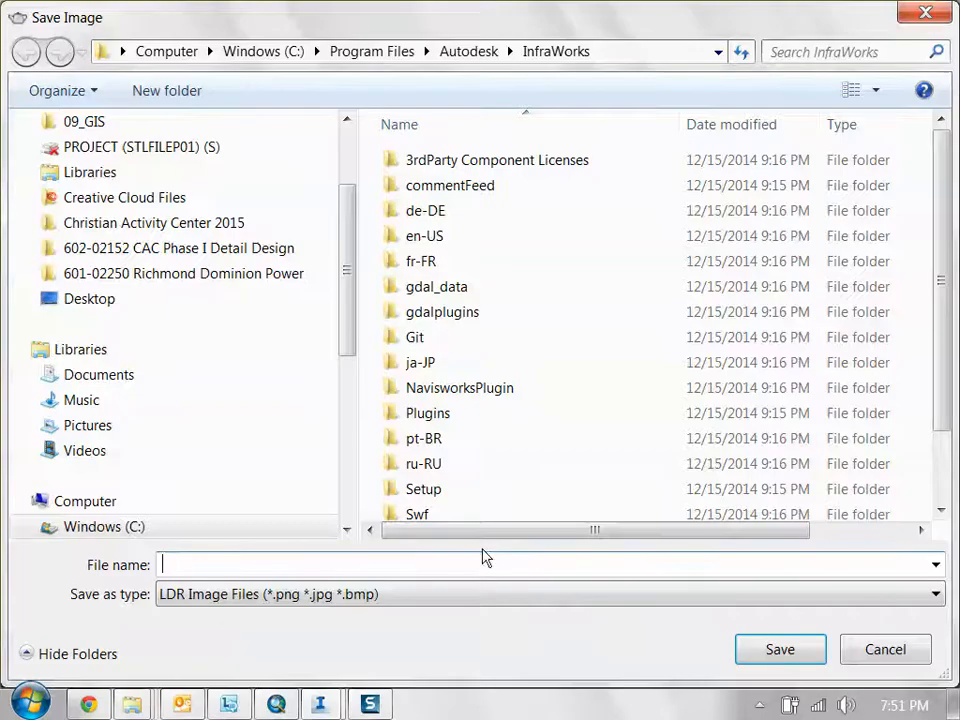
click(887, 652)
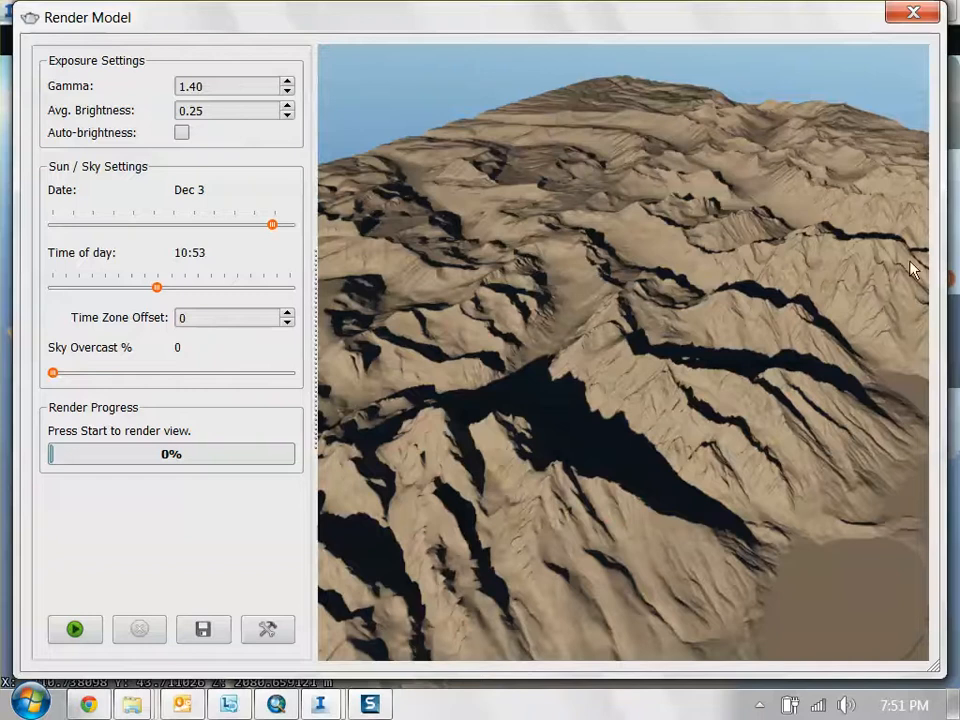
click(913, 12)
Step: Inspect the mountains from other angles and show the model's setup and export tools
drag(462, 481, 480, 495)
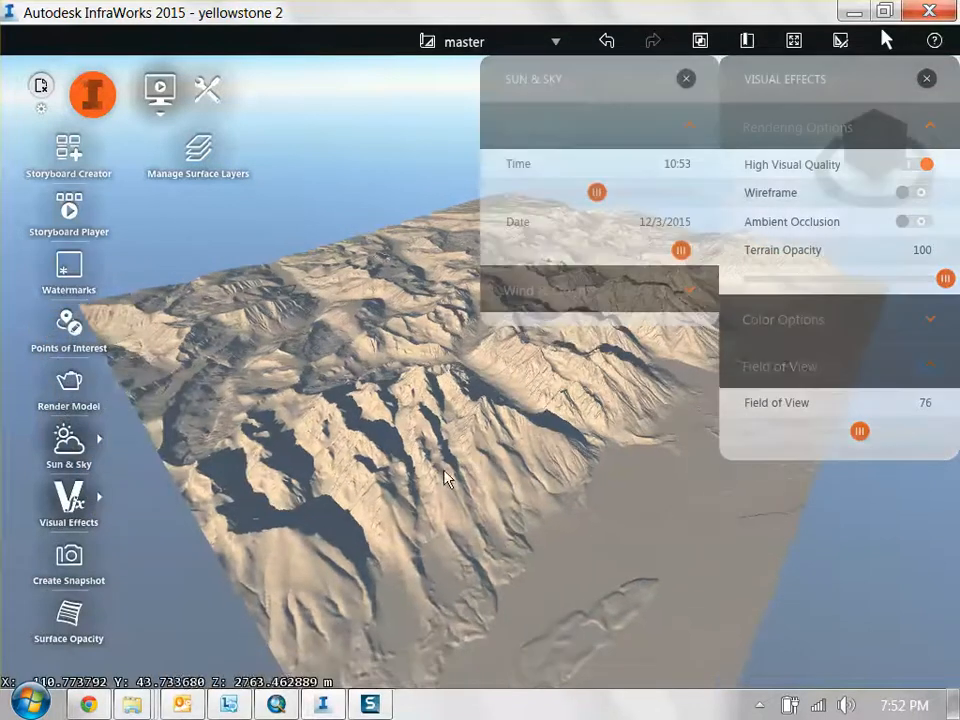
drag(443, 470, 469, 466)
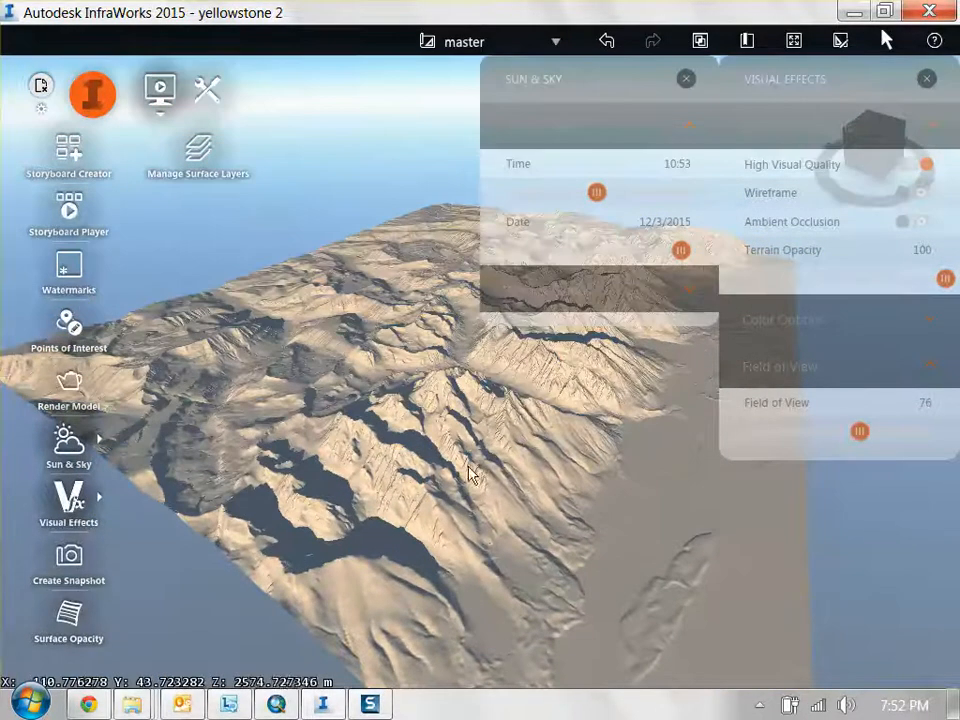
click(210, 95)
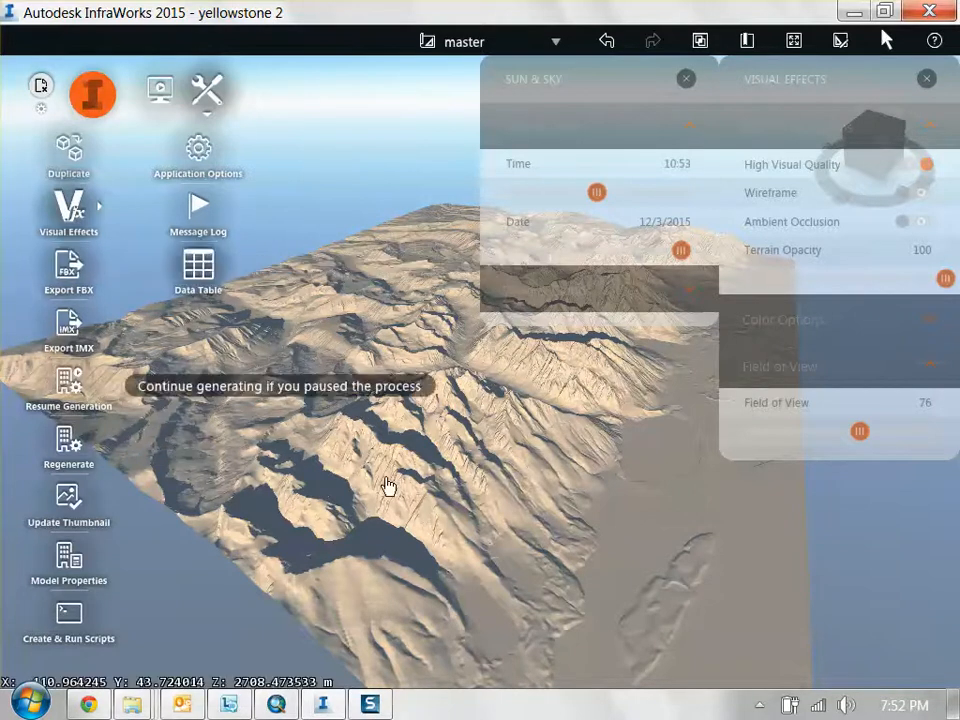
drag(456, 470, 368, 374)
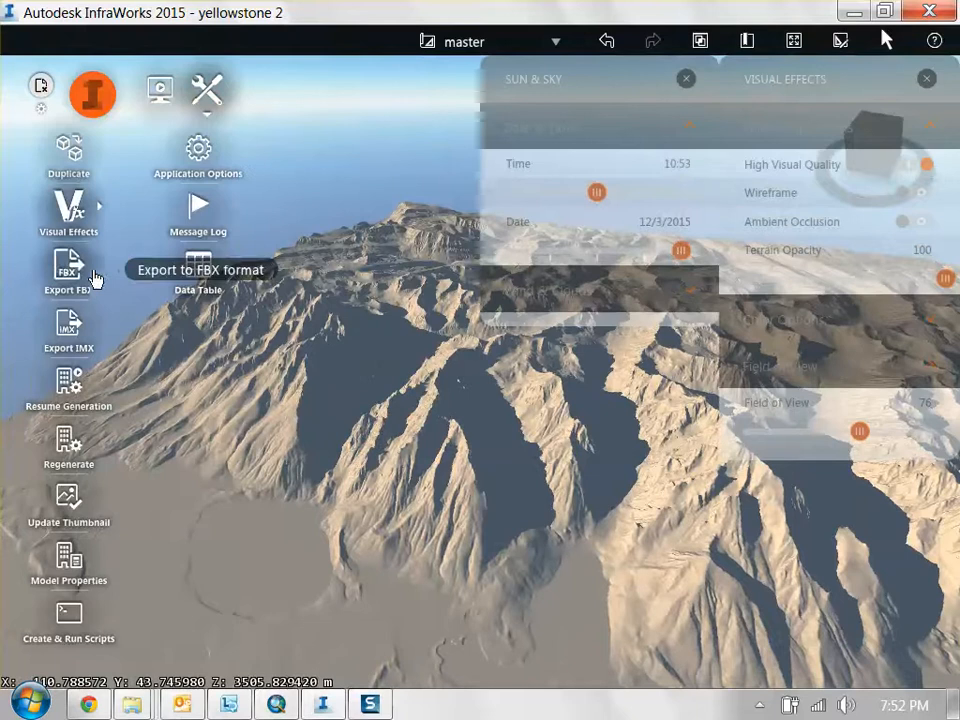